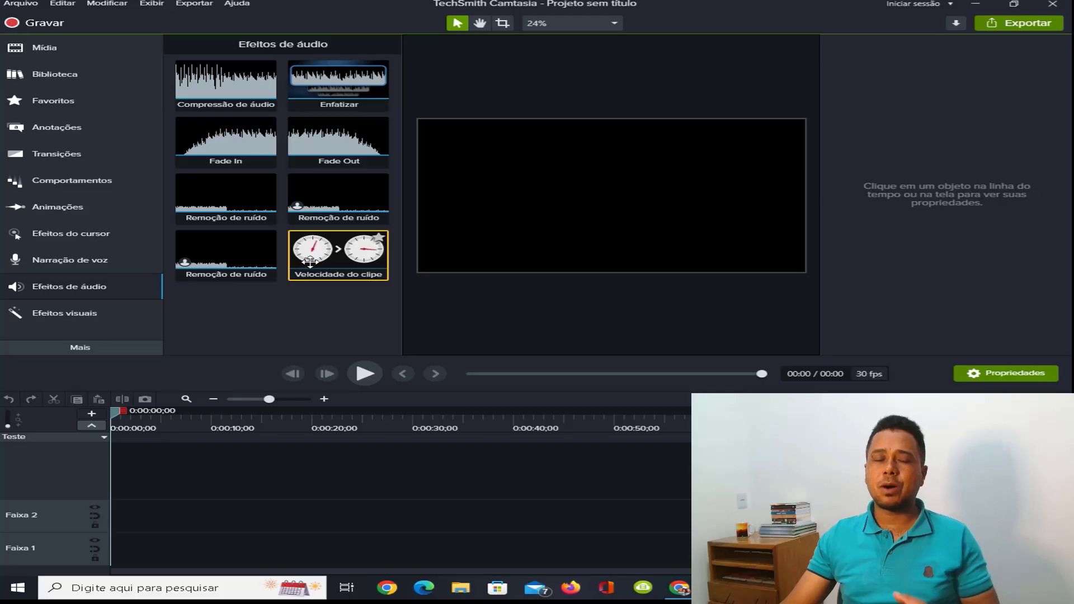
left_click(78, 312)
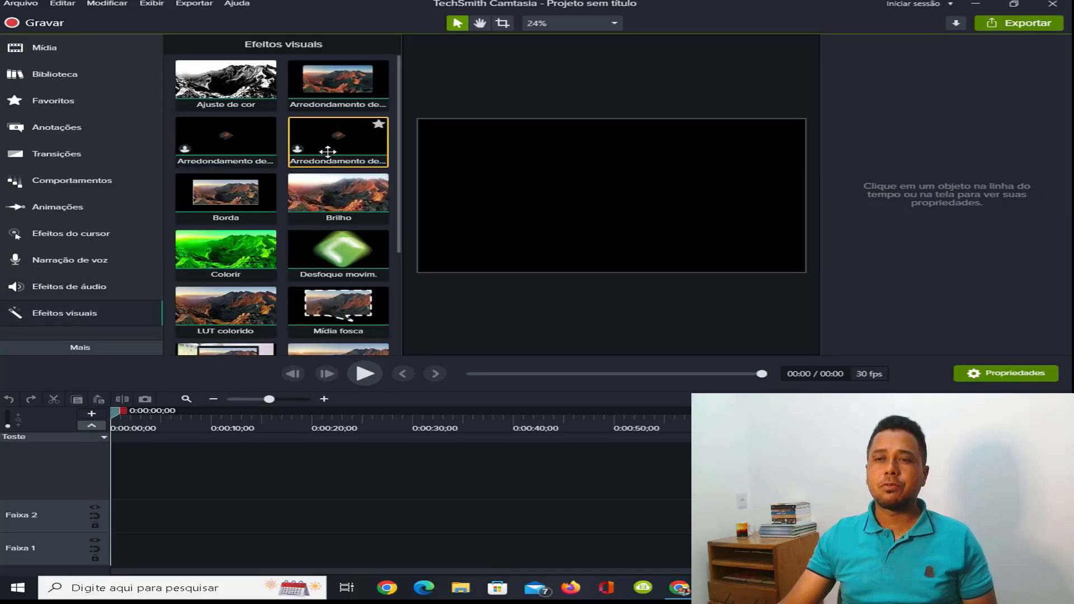
scroll(251, 145, "down", 1)
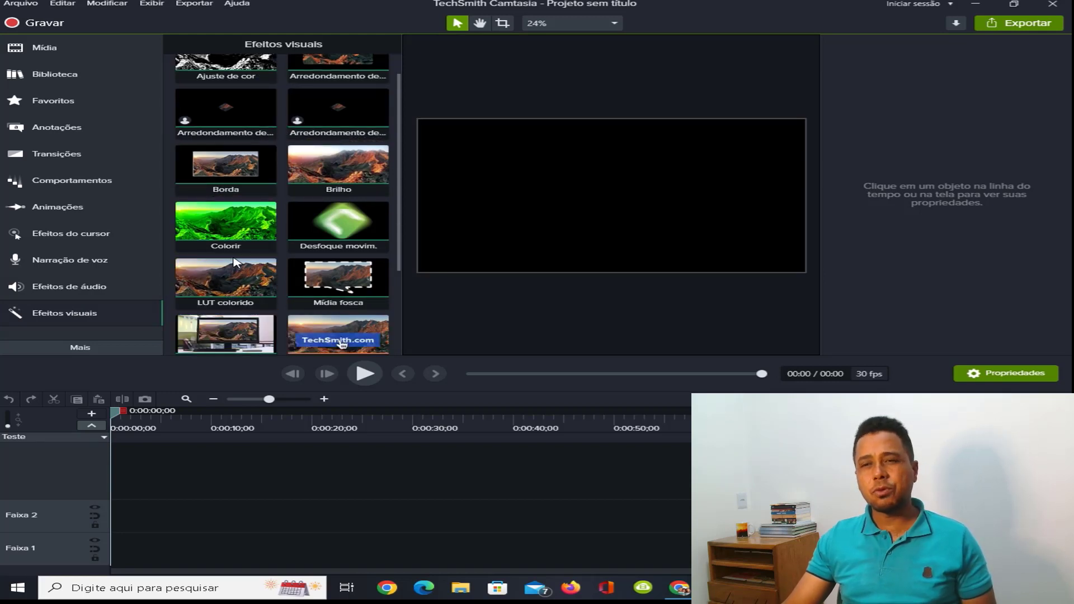
left_click(256, 203)
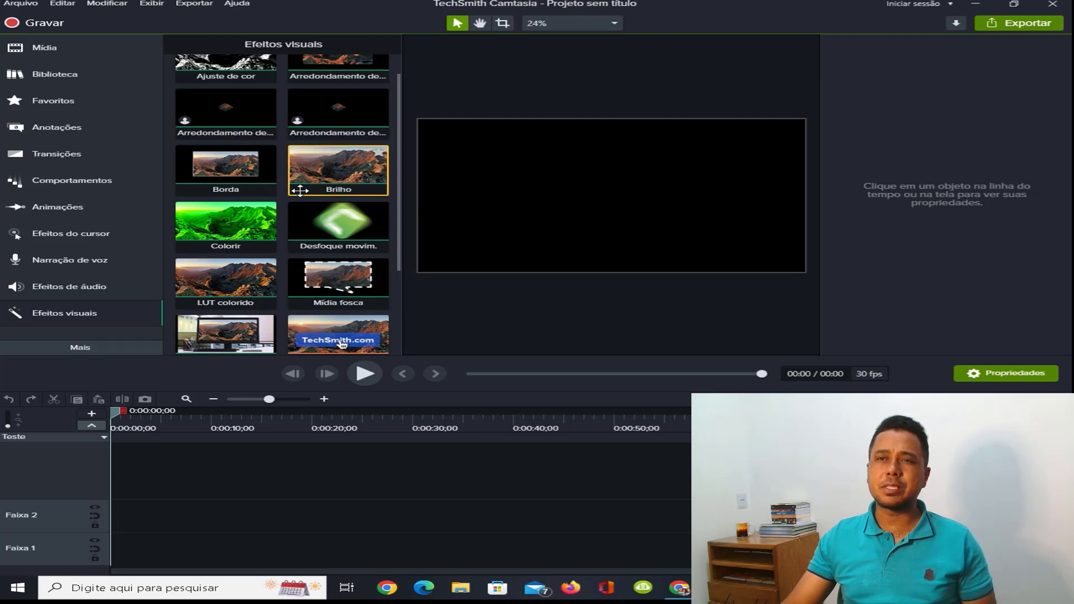
scroll(321, 230, "up", 1)
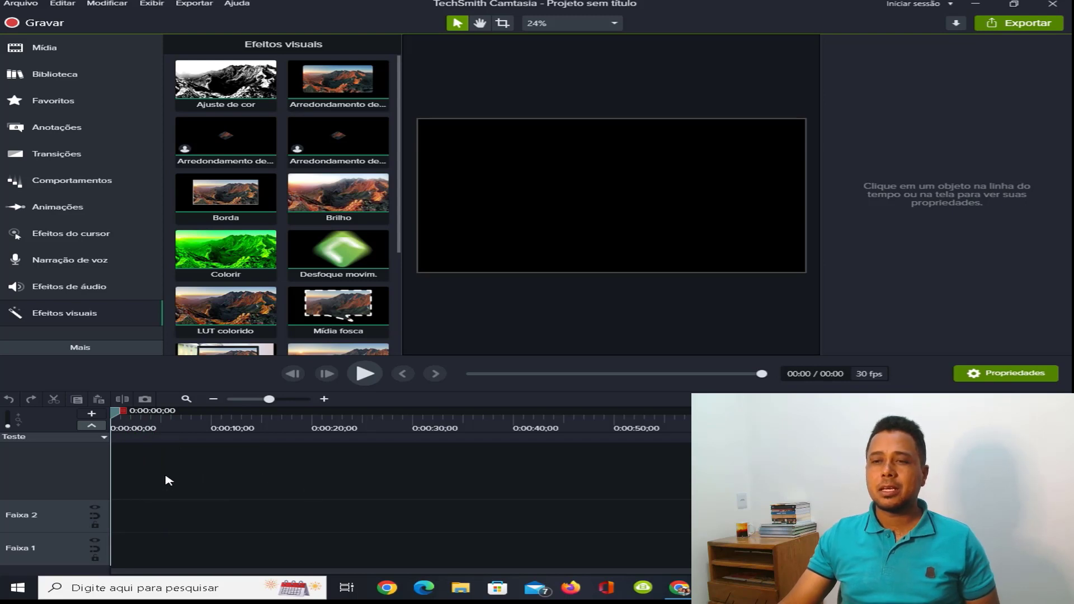
left_click(33, 58)
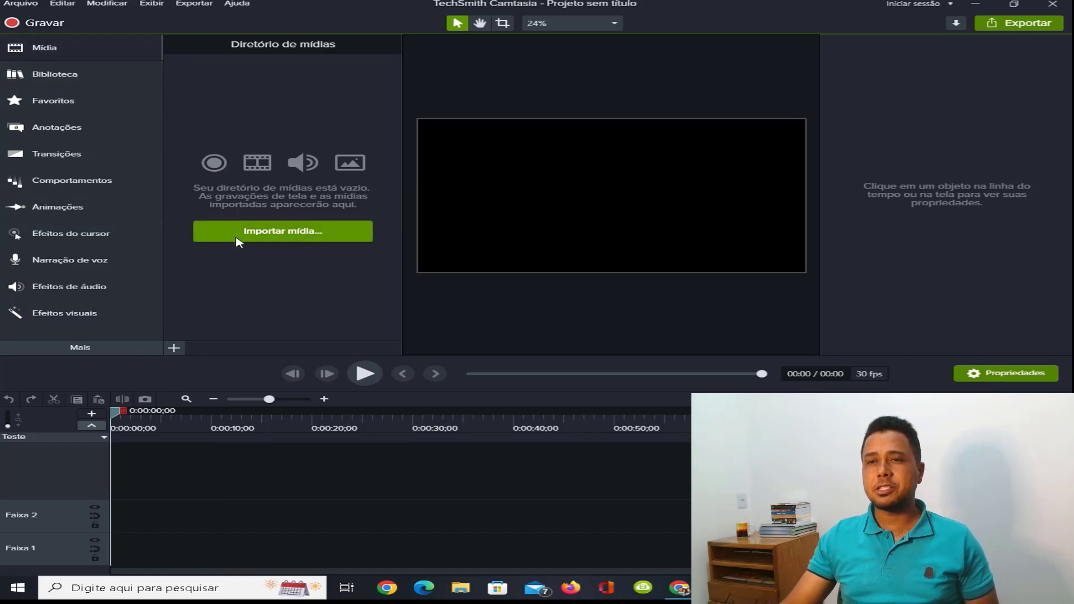
left_click(261, 236)
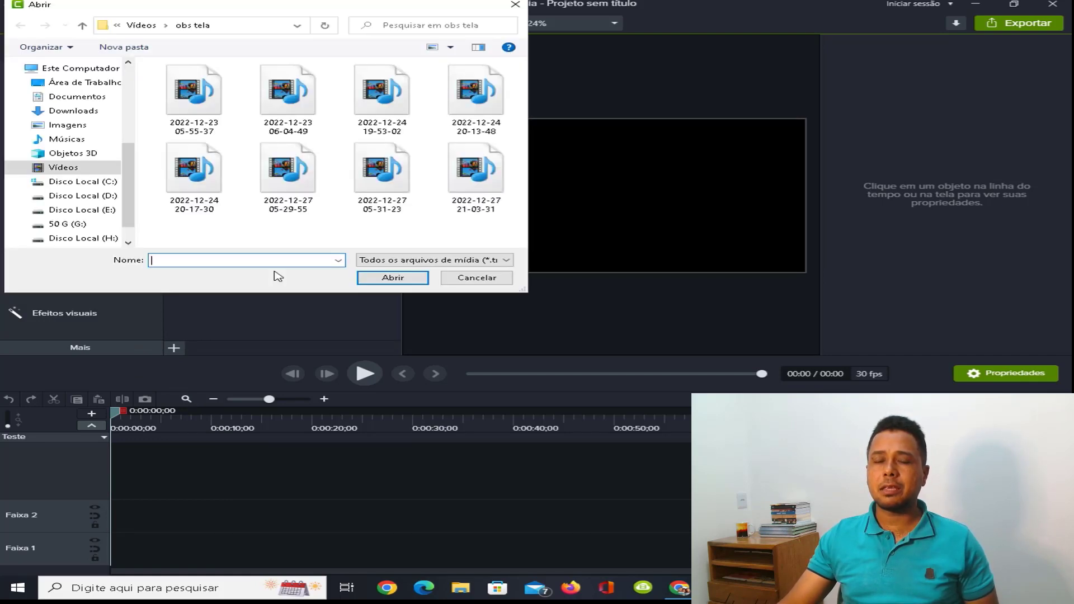
left_click(76, 170)
left_click(374, 100)
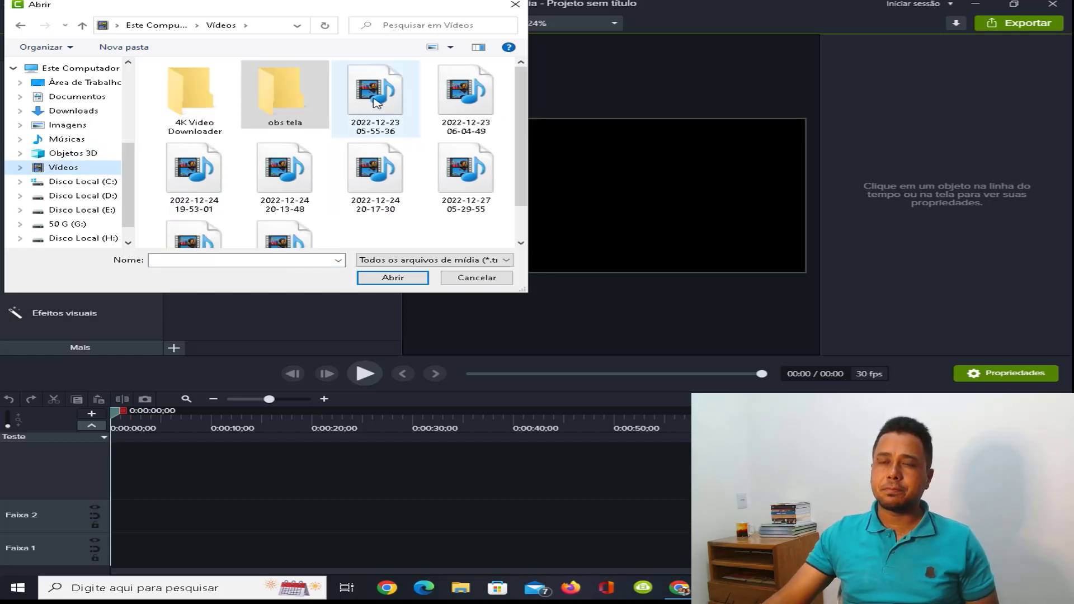
left_click(403, 277)
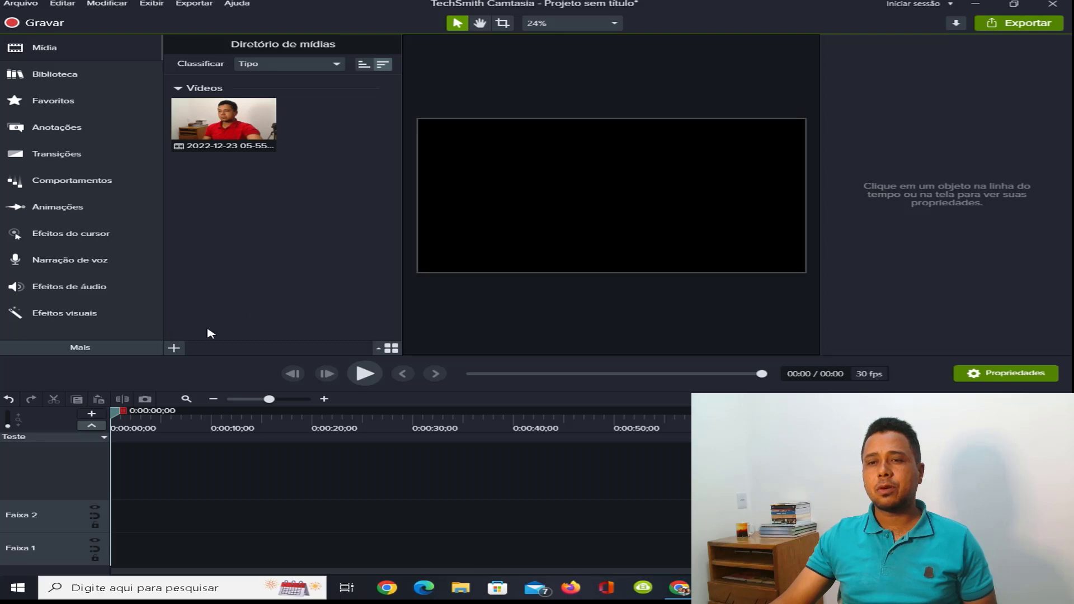
left_click(179, 350)
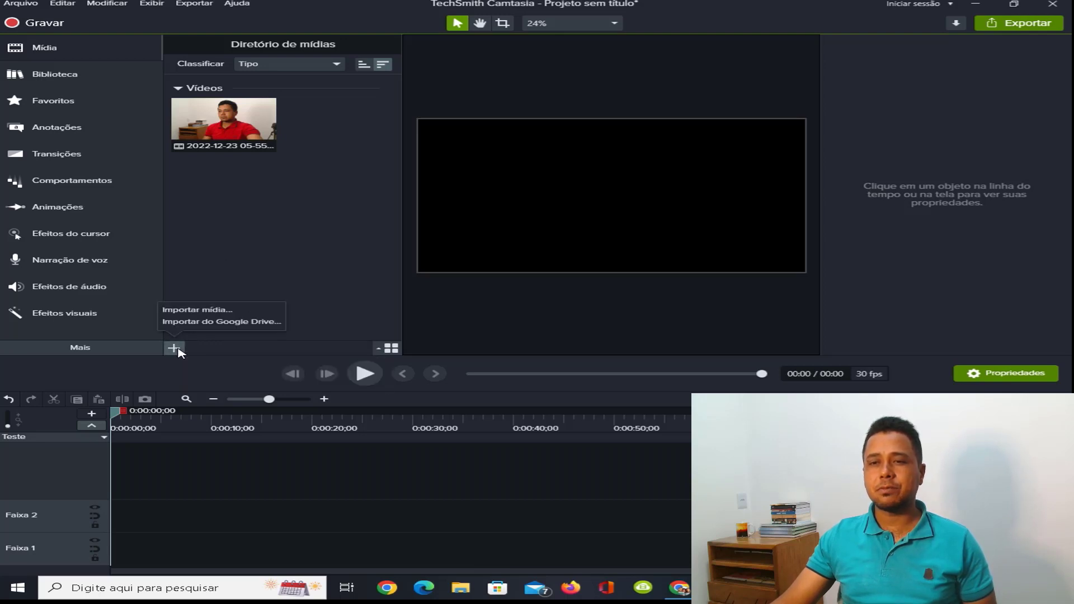
left_click(183, 313)
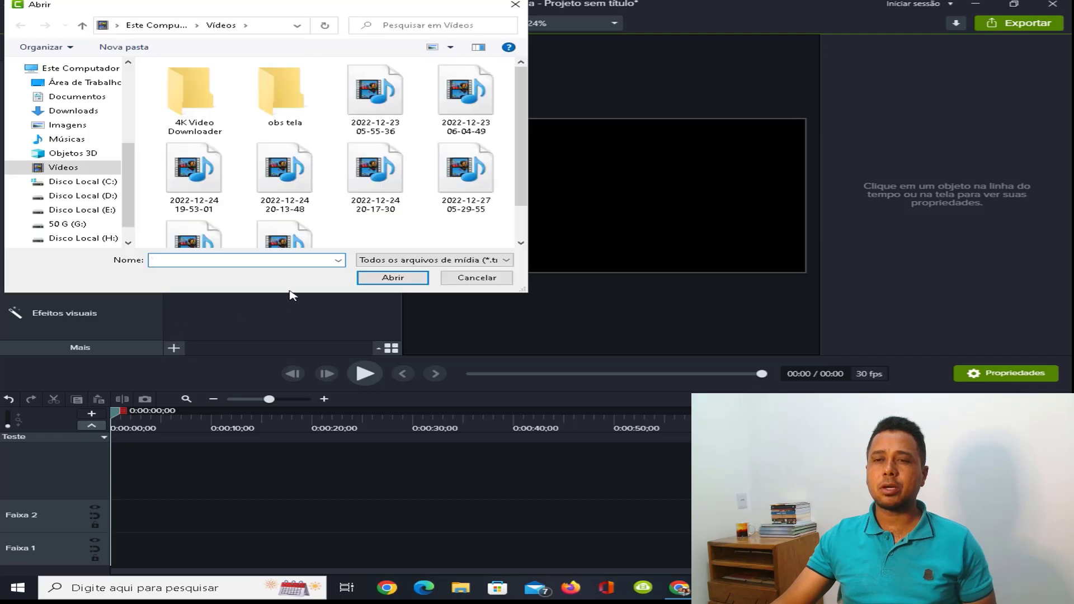
left_click(469, 115)
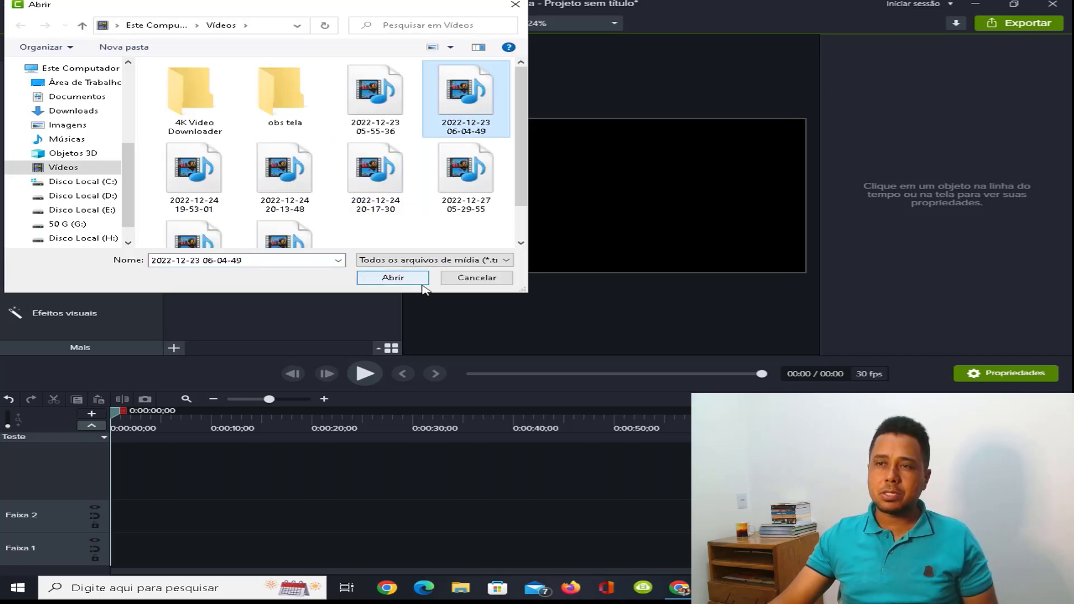
left_click(393, 278)
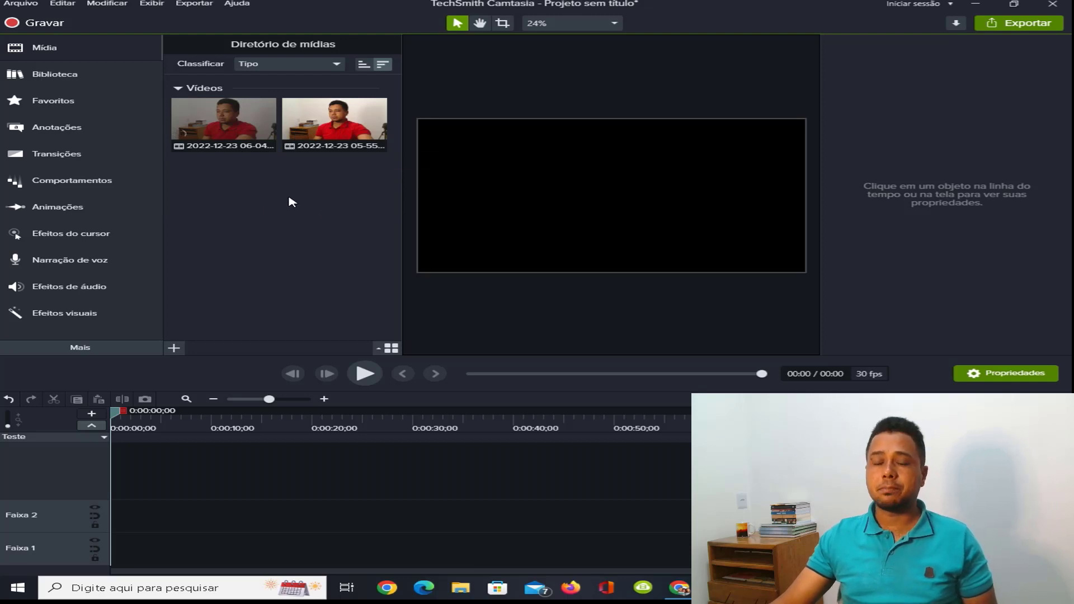
left_click(320, 129)
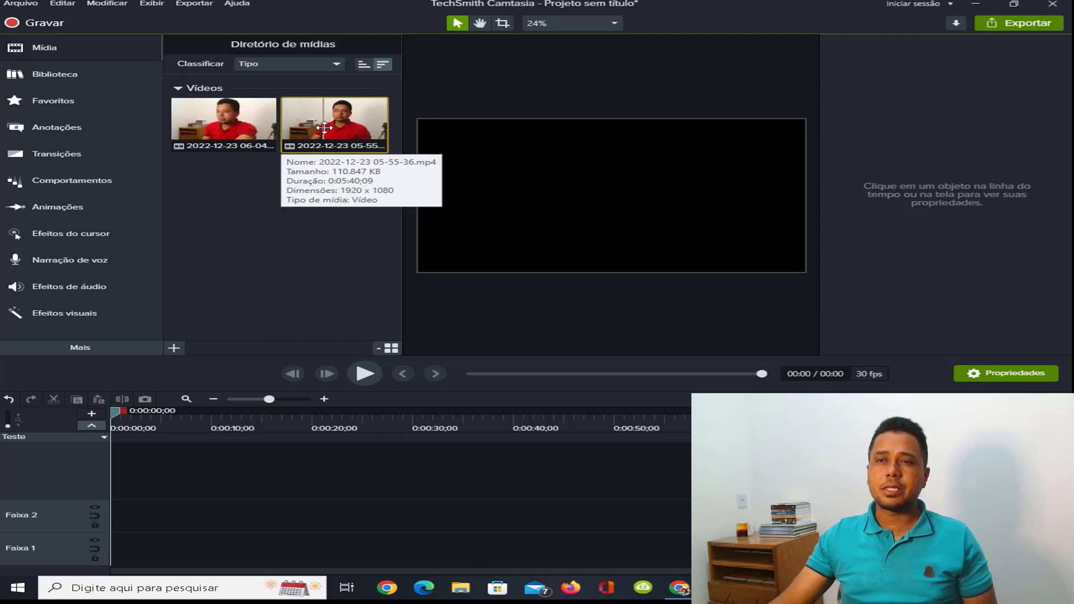
left_click_drag(272, 310, 97, 479)
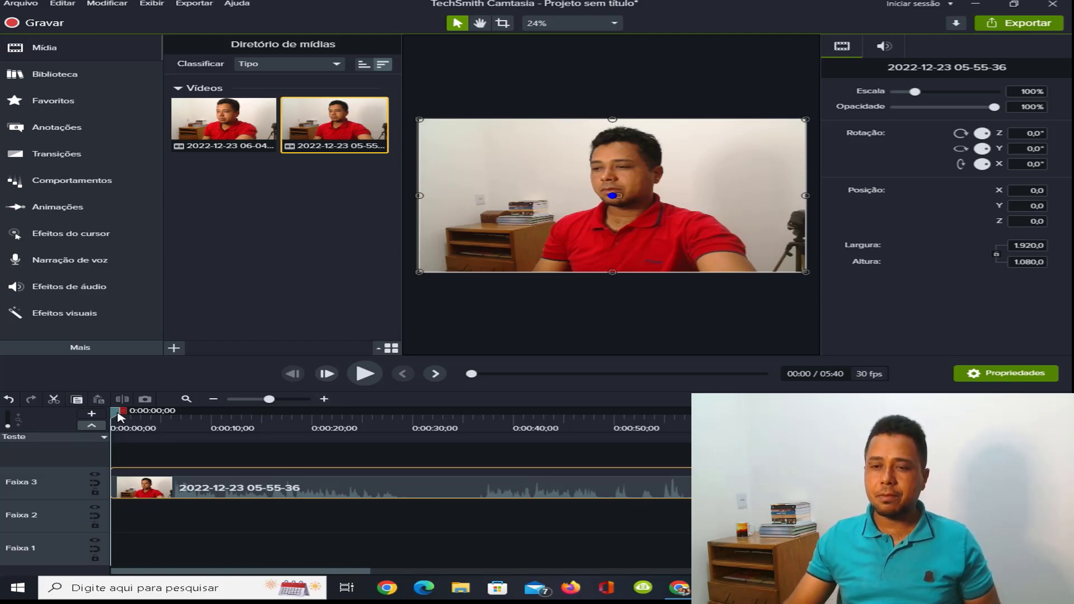
- Split the clip on Faixa 3 at 0:00:28;27 and its remaining part again at 0:00:36;25
left_click_drag(152, 425, 410, 459)
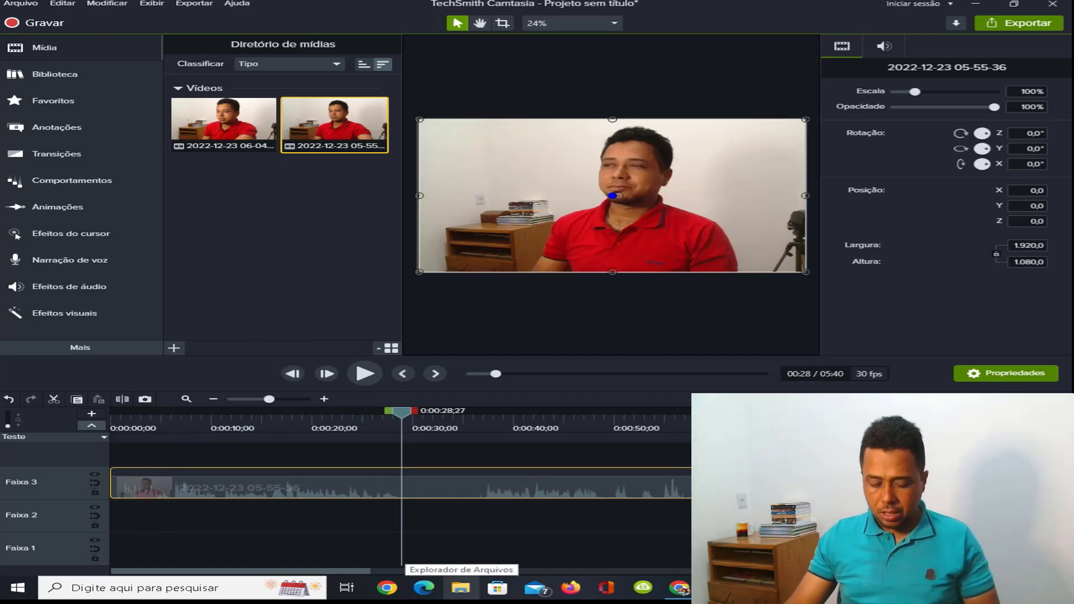
key("s")
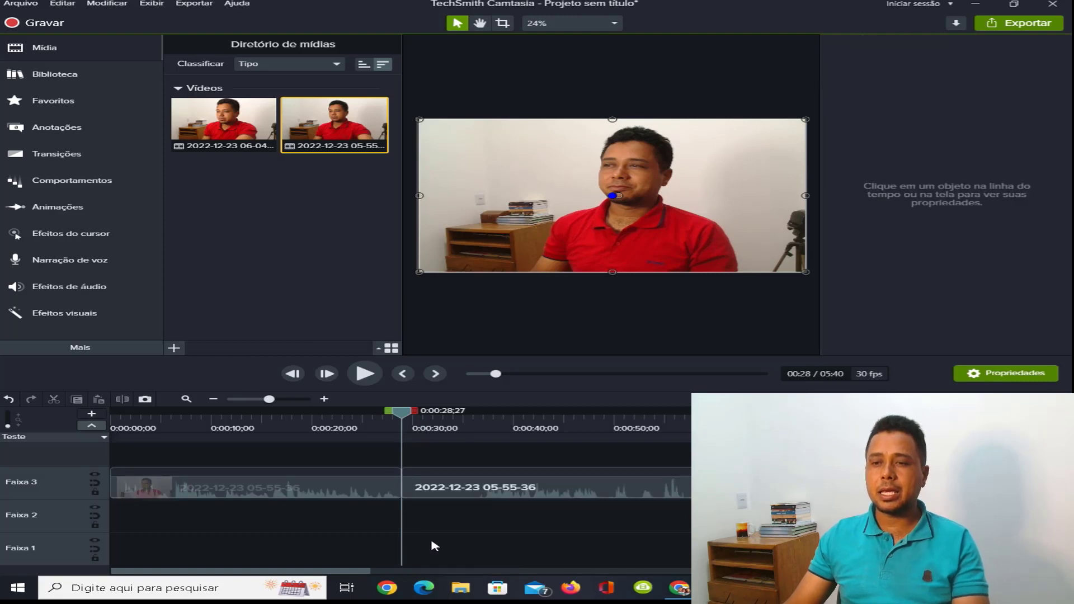
left_click(440, 492)
left_click_drag(411, 422, 482, 422)
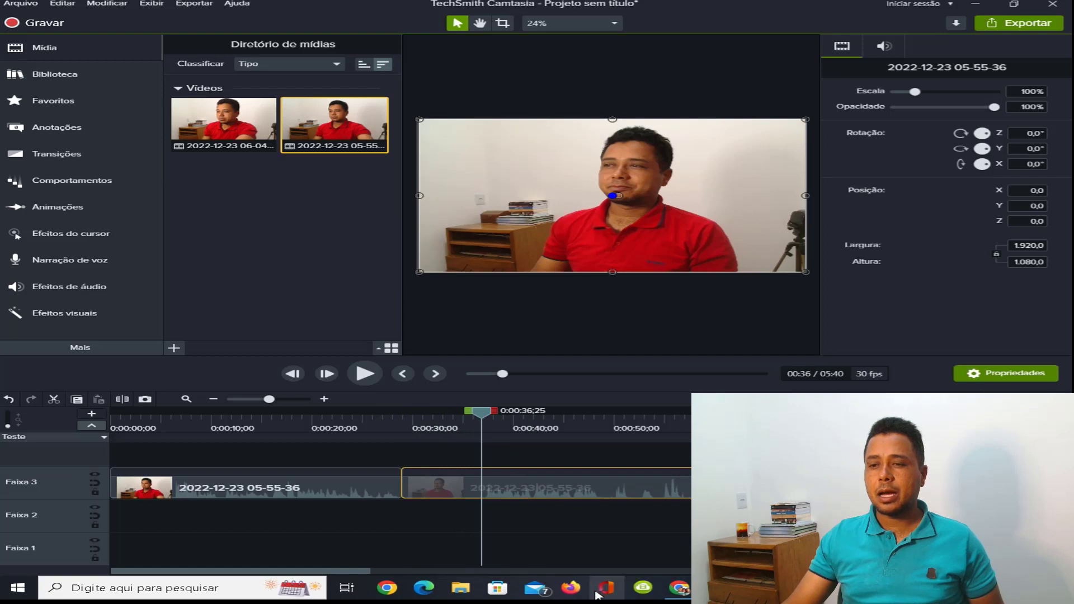
key("s")
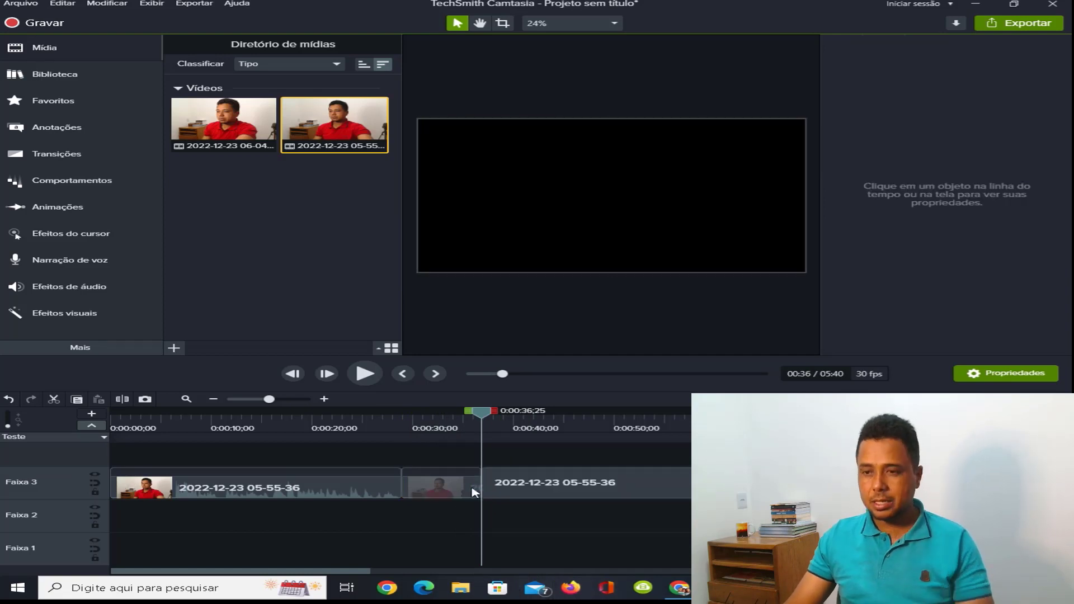
- Delete the short middle segment and move the following clip up against the first one to close the gap
left_click(455, 498)
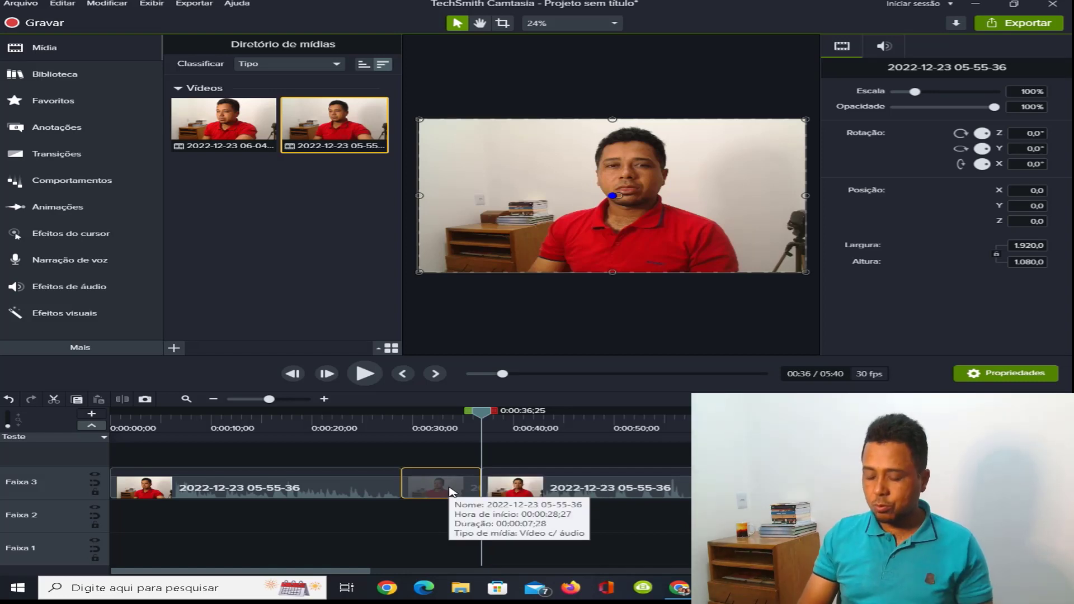
key("Delete")
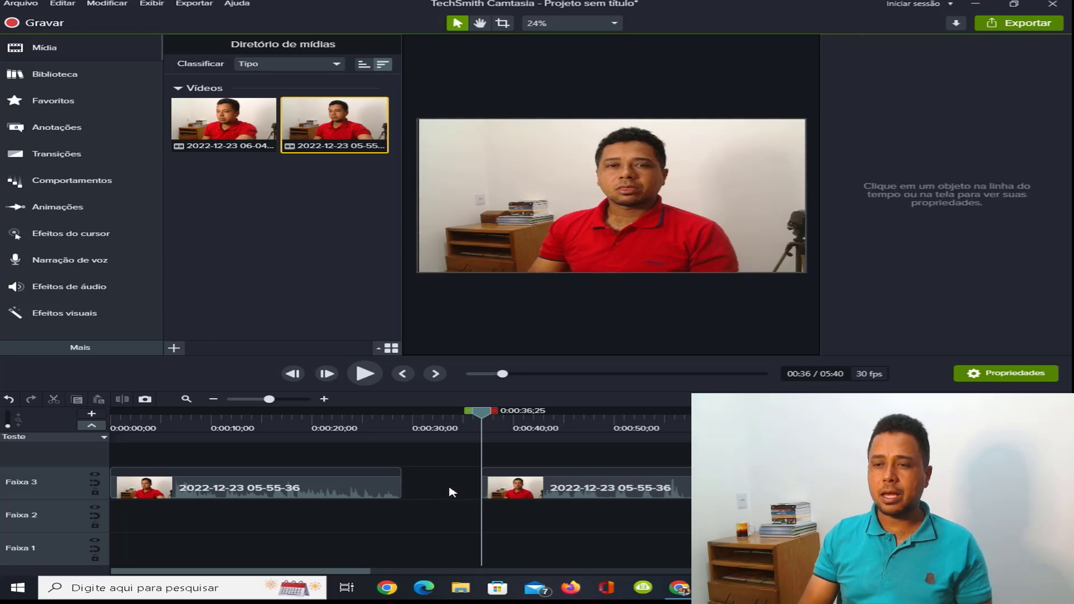
left_click_drag(537, 495, 452, 495)
- Cut the long second clip out of Faixa 3 and restore it directly behind the first clip
left_click_drag(482, 419, 734, 431)
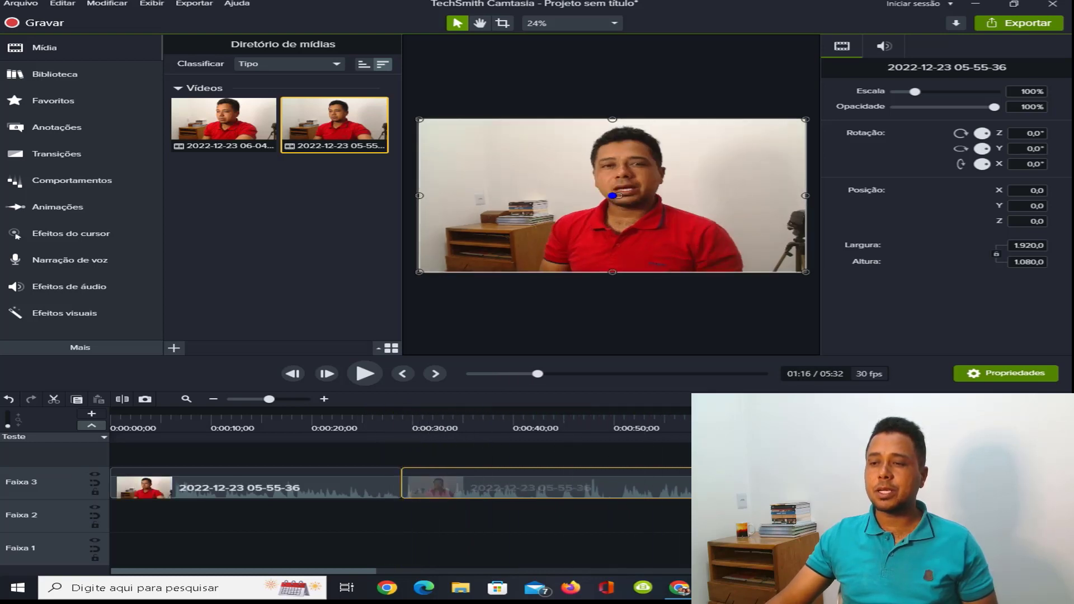
left_click_drag(876, 419, 896, 420)
left_click_drag(341, 574, 510, 568)
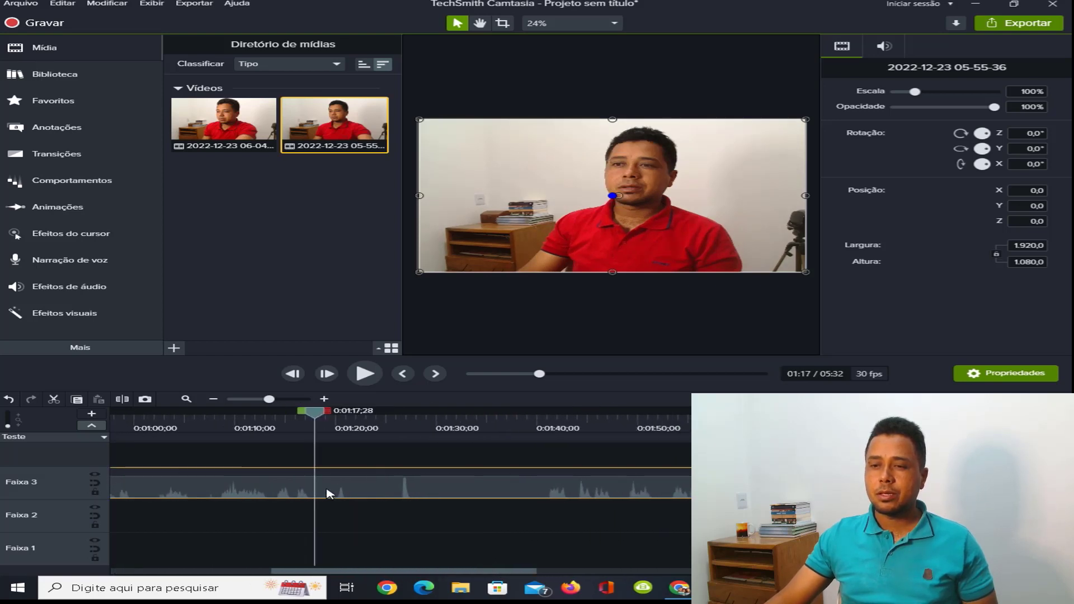
right_click(331, 489)
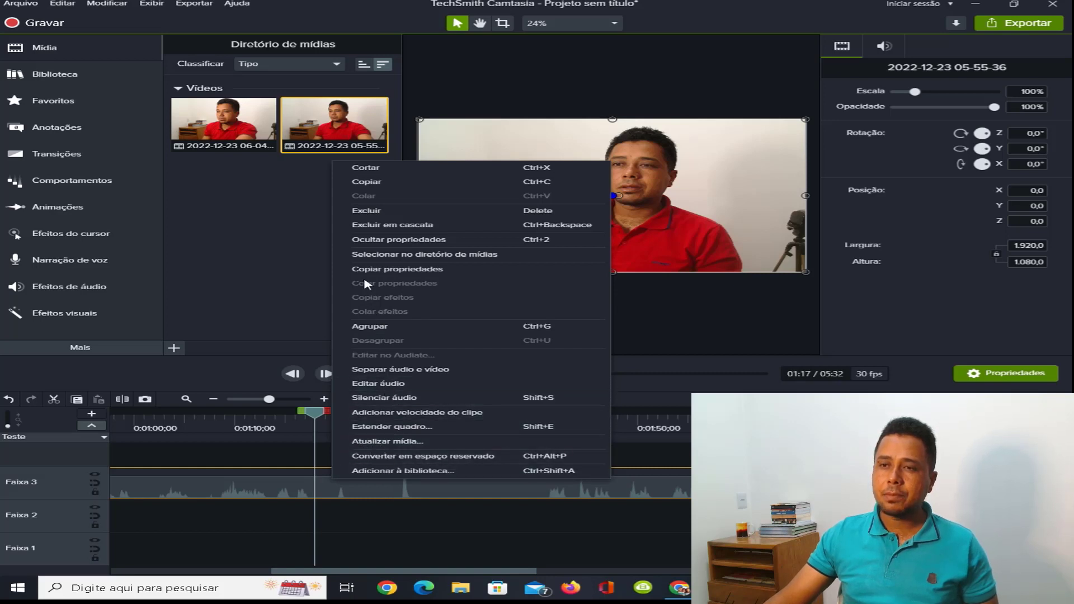
left_click(367, 169)
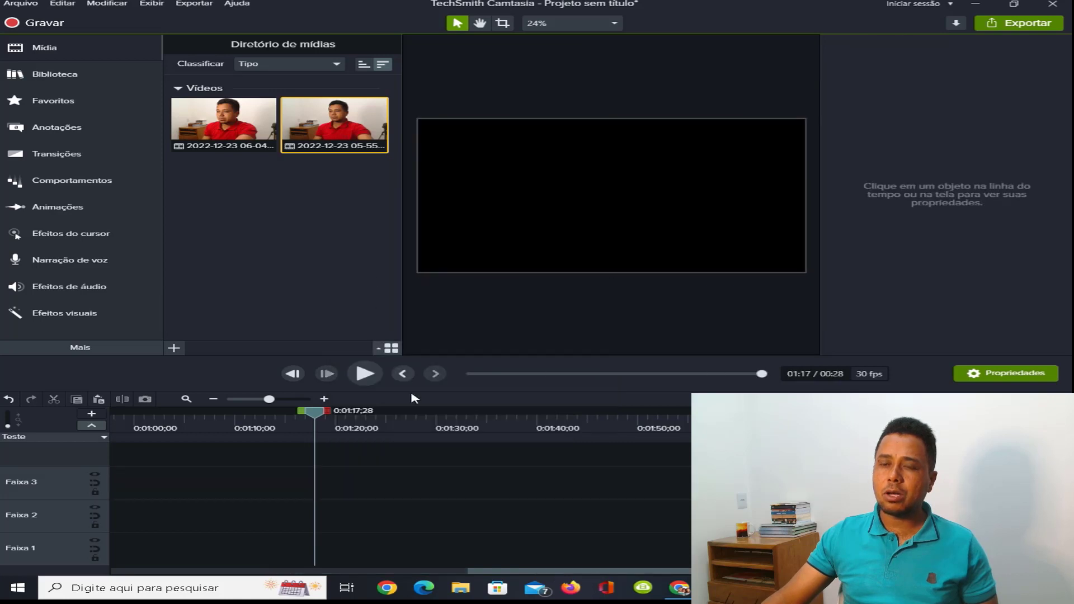
left_click_drag(541, 572, 168, 571)
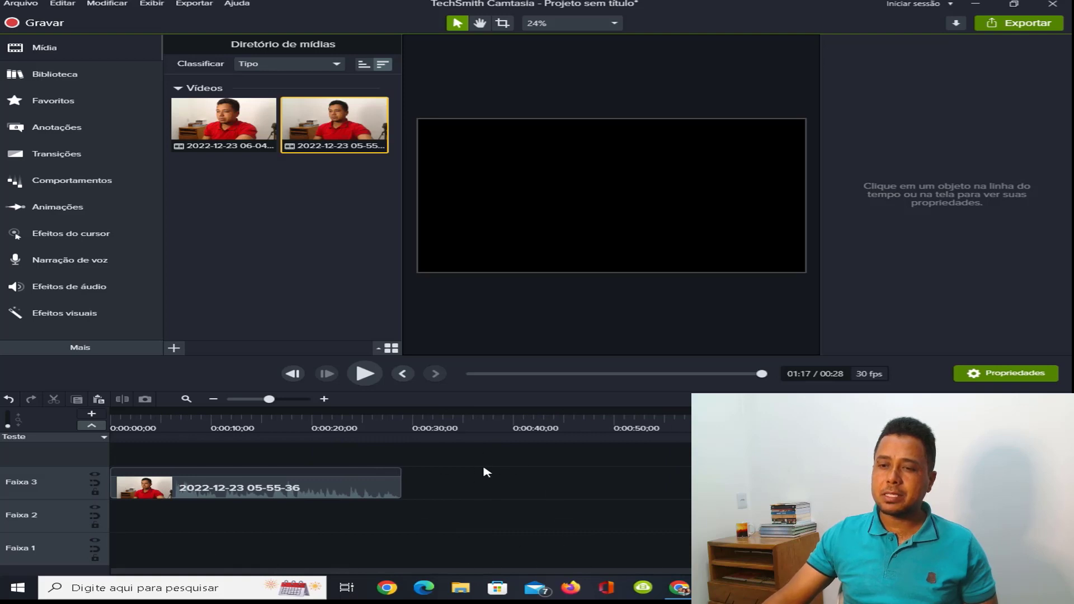
key("ctrl+v")
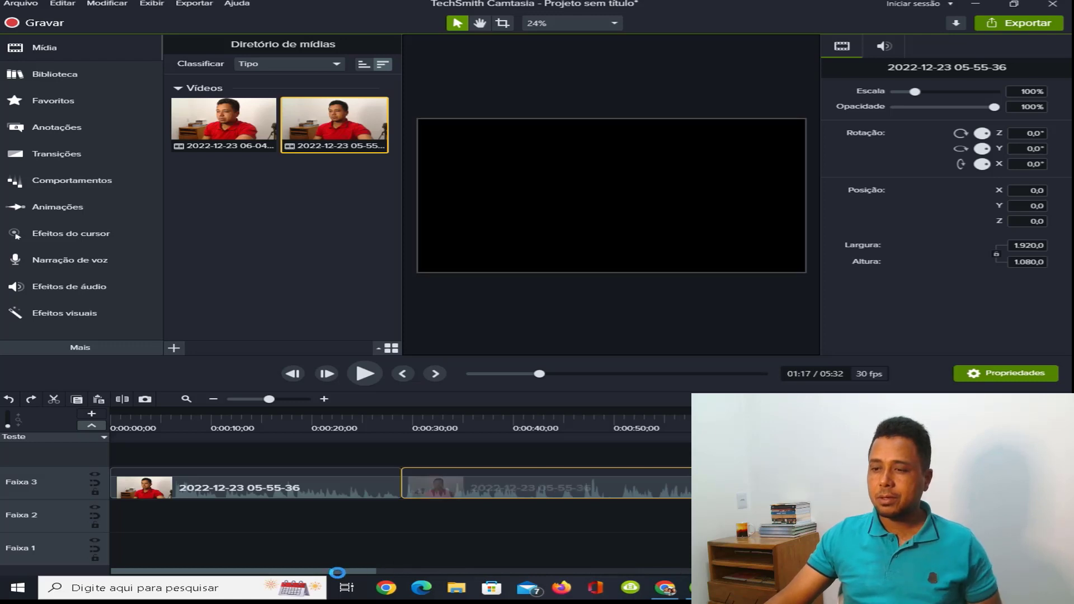
- Separate the audio and video of the long second clip on Faixa 3
left_click_drag(338, 573, 475, 572)
right_click(415, 491)
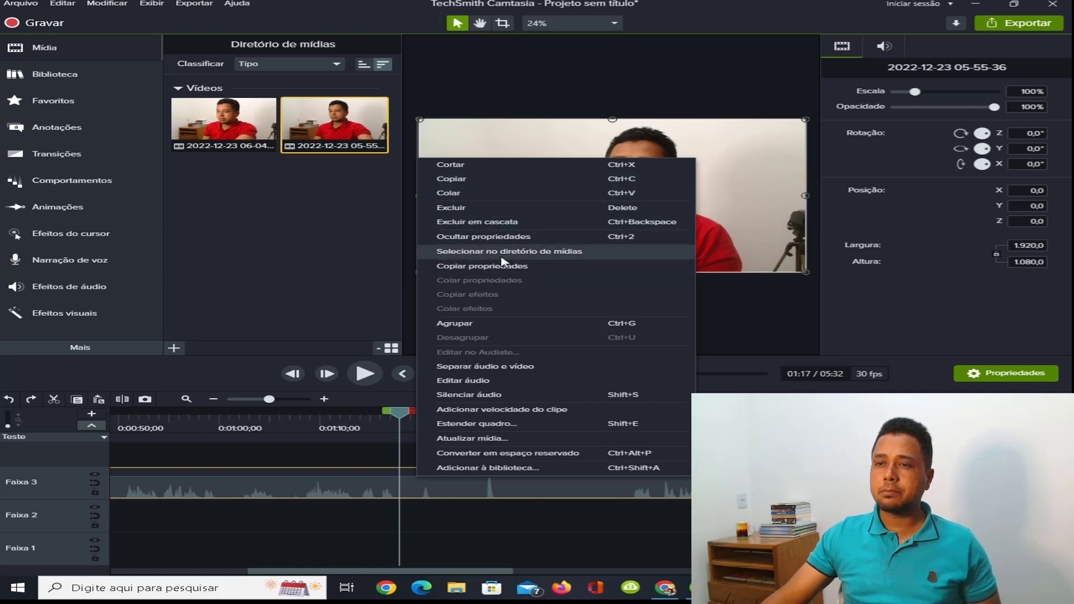
left_click(474, 510)
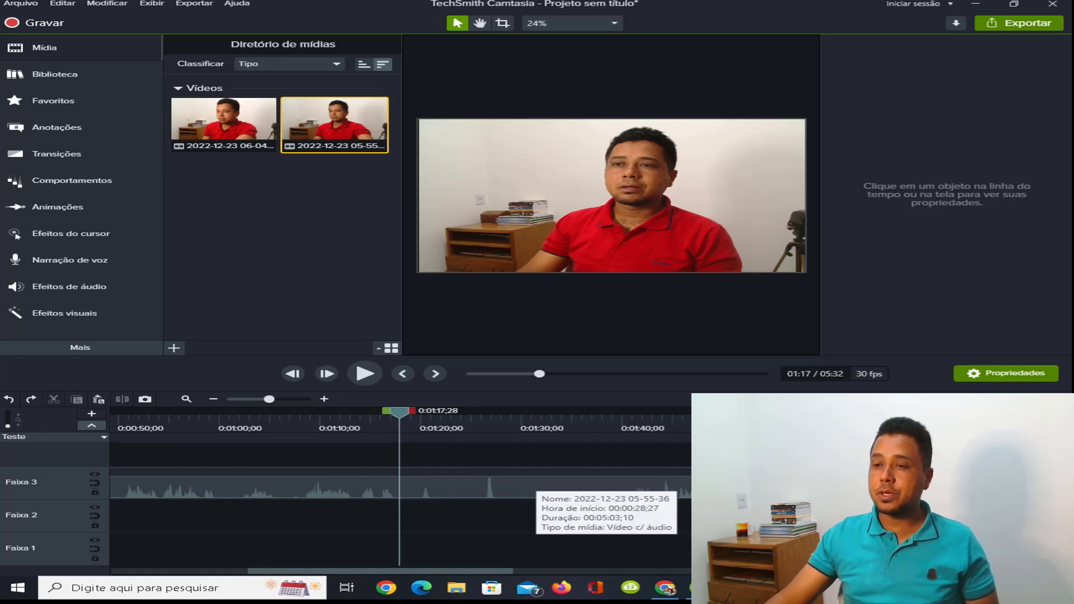
right_click(709, 492)
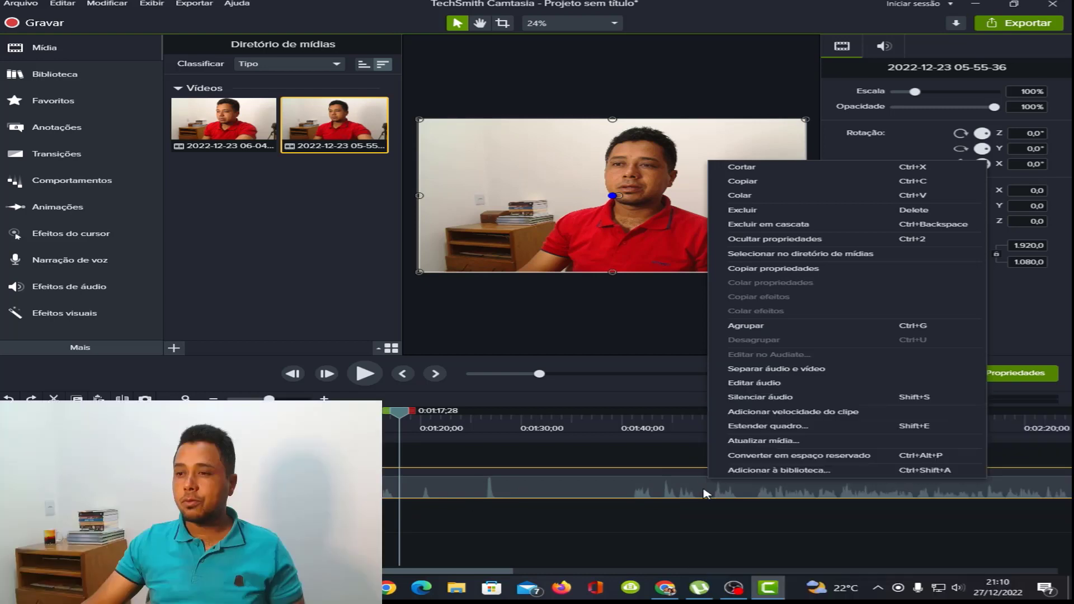
right_click(702, 495)
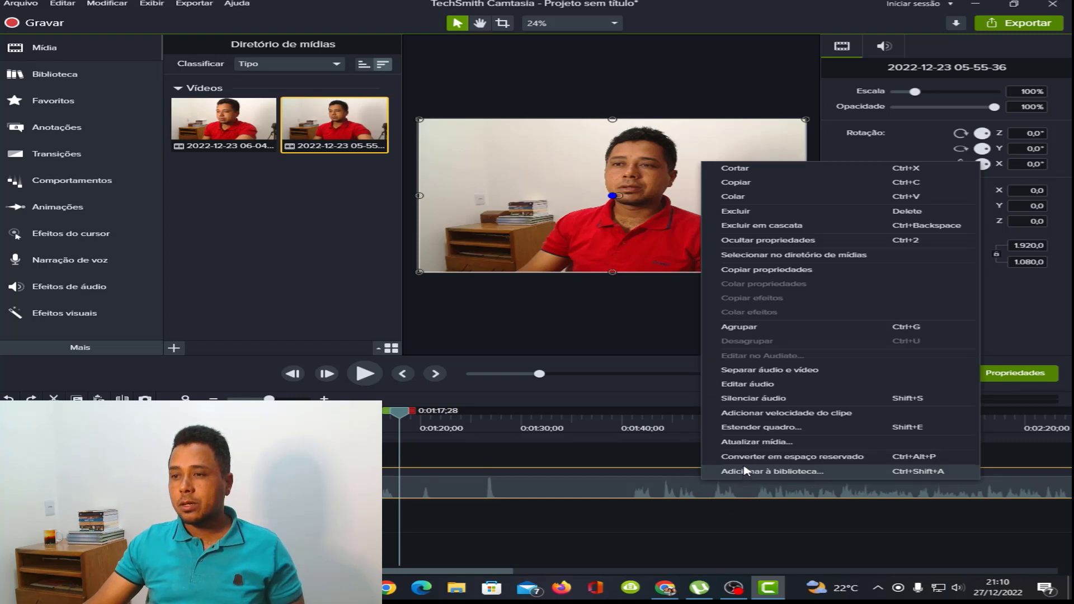
left_click(754, 371)
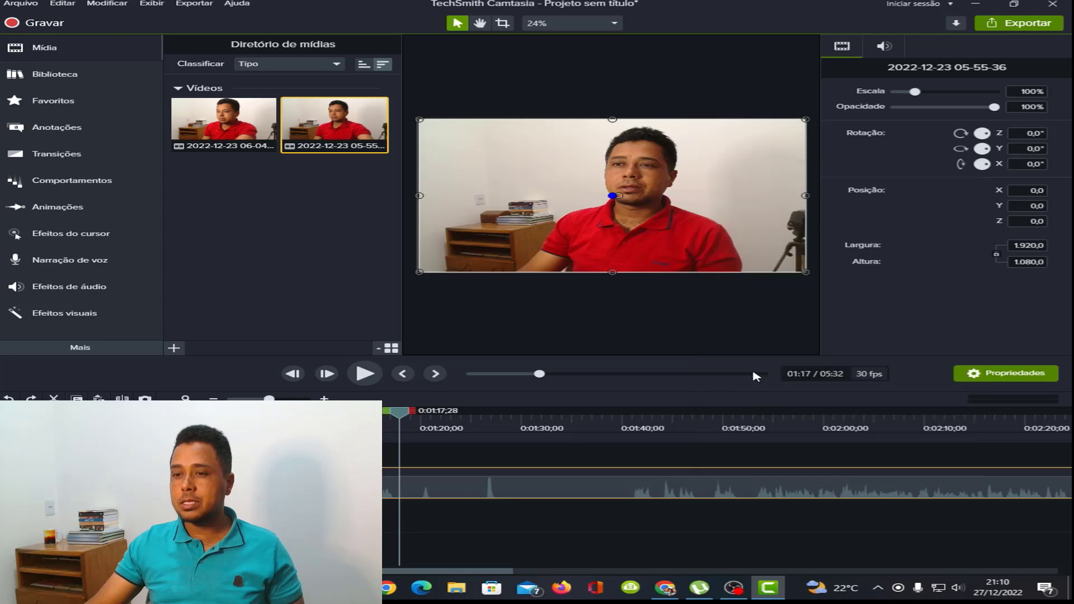
left_click(576, 469)
right_click(577, 481)
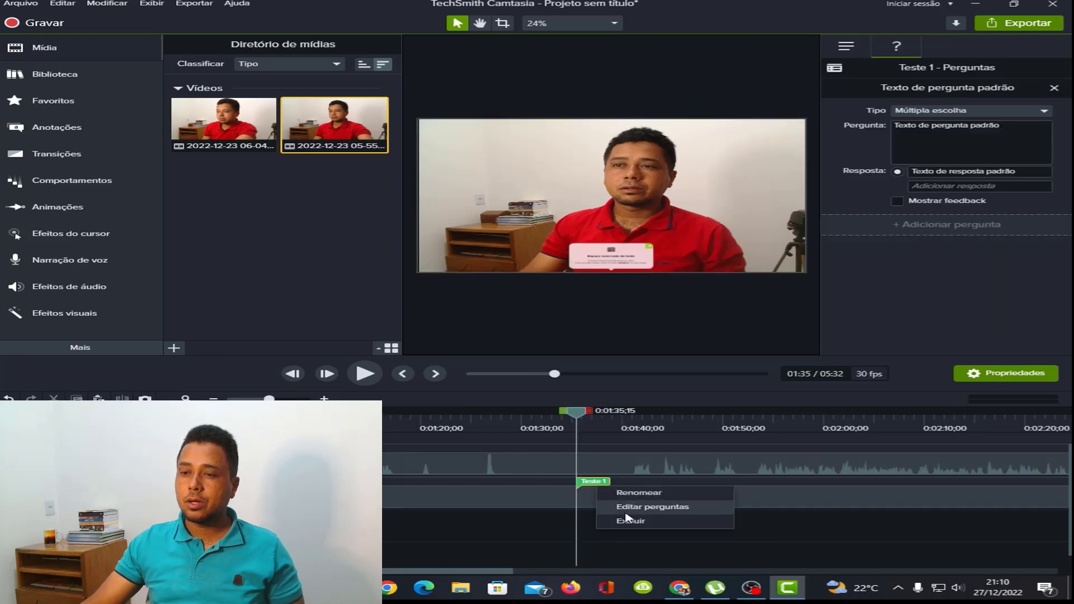
left_click(621, 525)
- Check the separated audio and video clips one after the other and view them at the end of the timeline
left_click(603, 469)
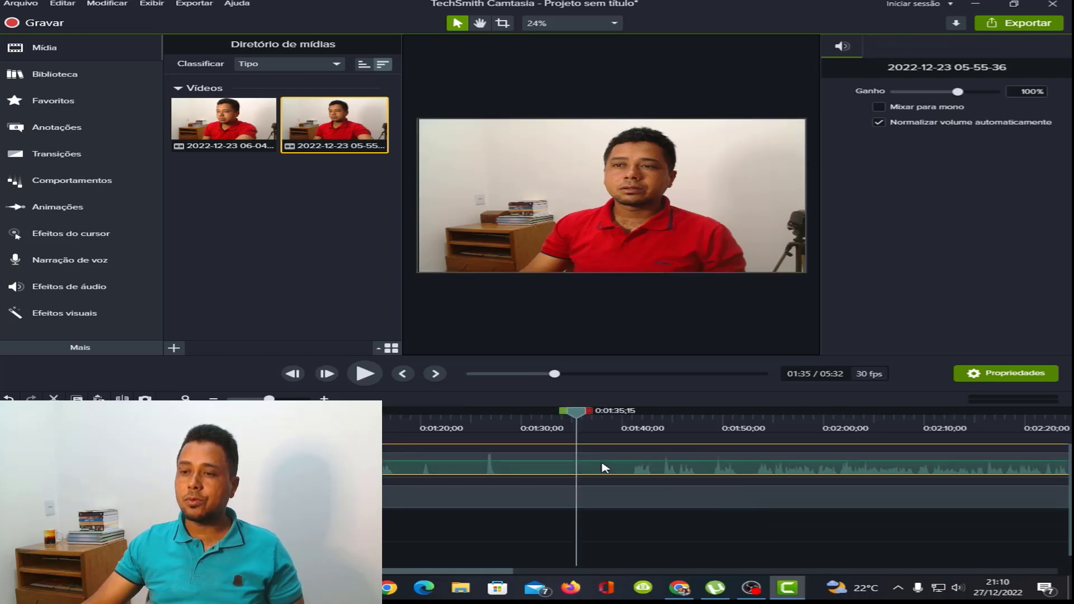
left_click(595, 506)
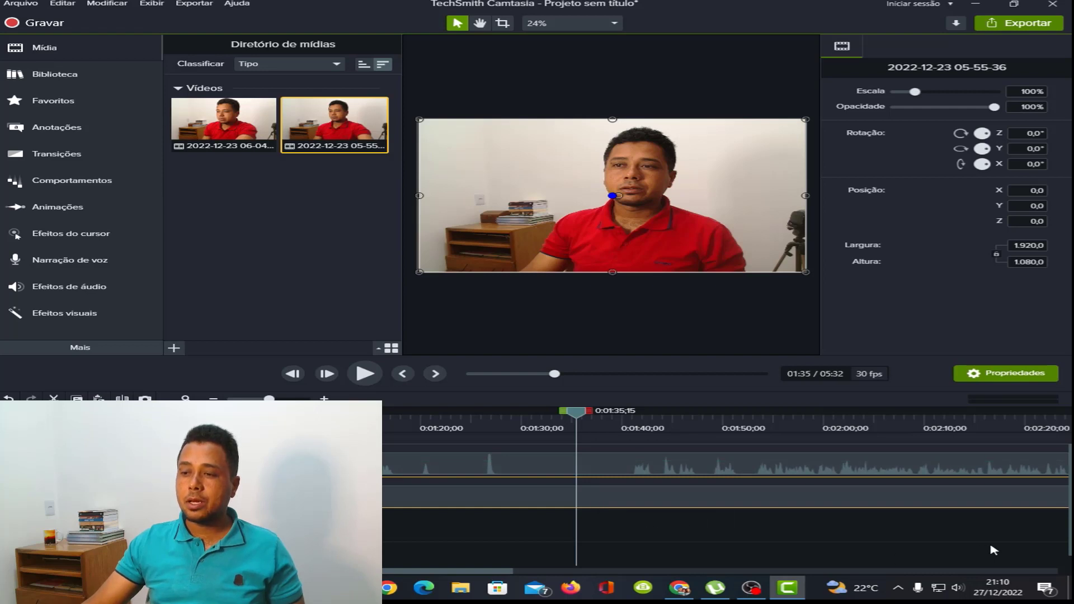
left_click(918, 576)
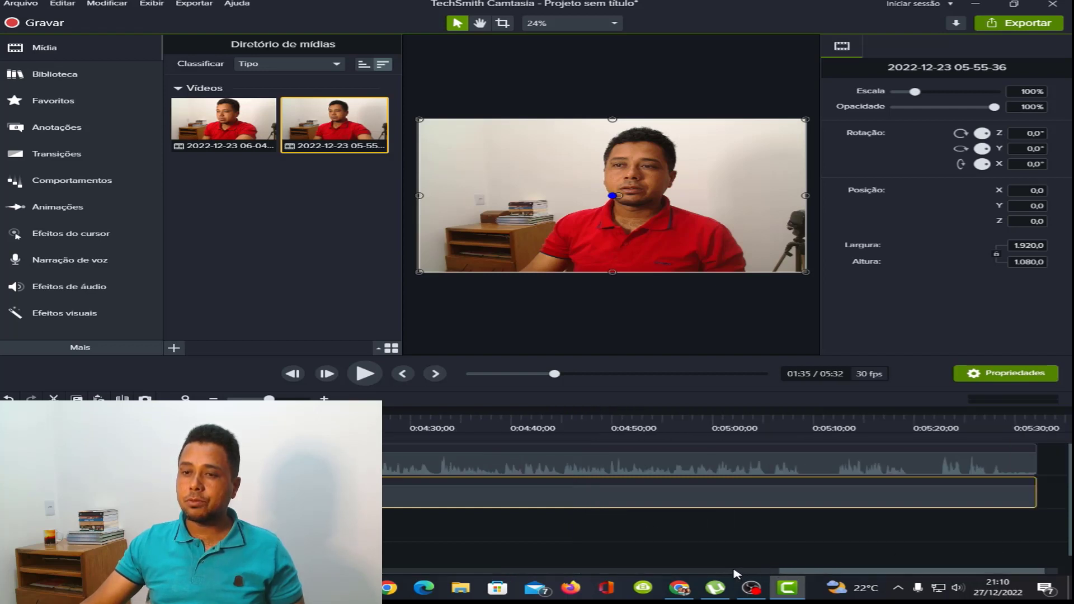
- Examine the timeline in overview and in fine detail, and play the first clip on Faixa 3 from about 0:00:04
left_click_drag(818, 575, 386, 574)
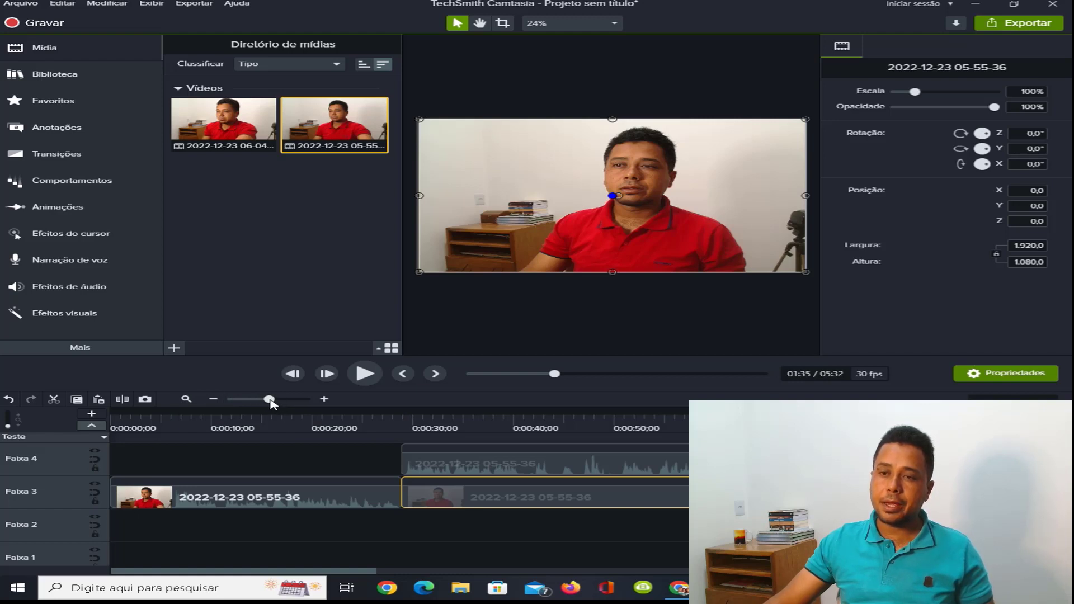
left_click_drag(269, 401, 241, 409)
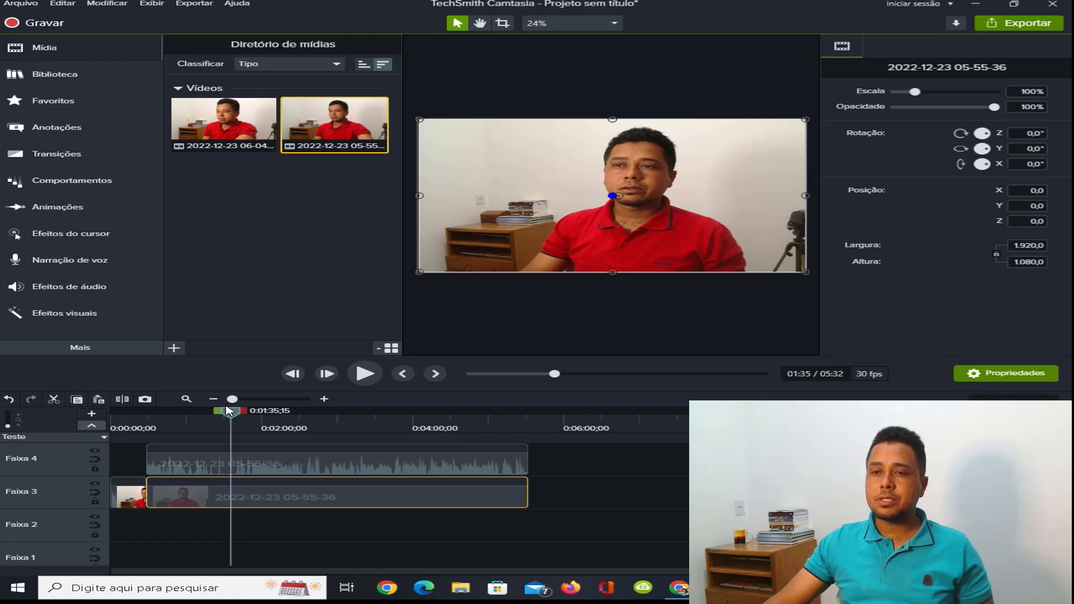
left_click_drag(232, 399, 134, 440)
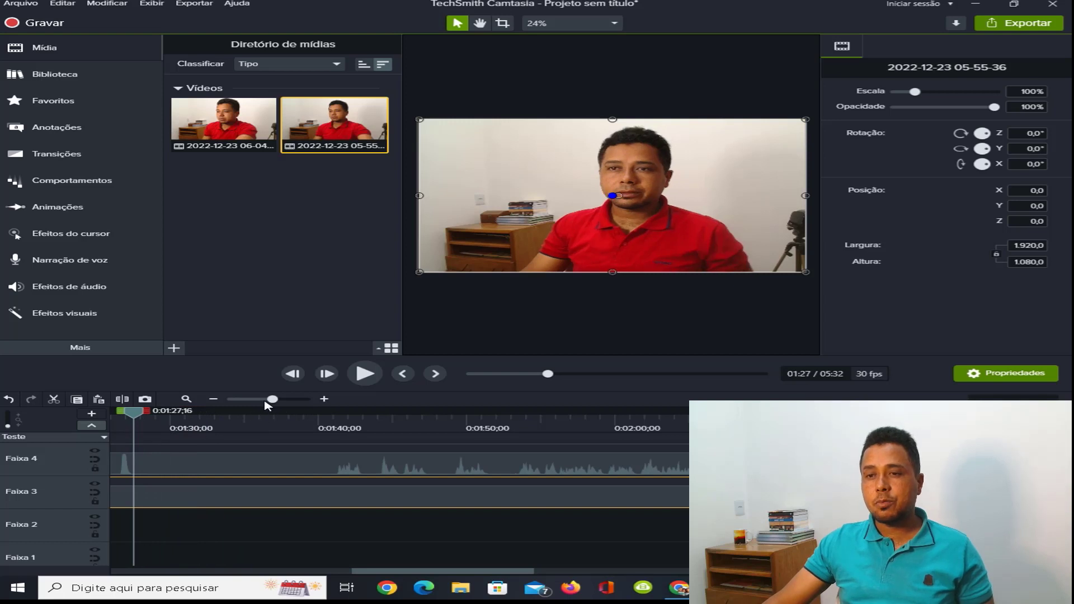
left_click_drag(276, 404, 295, 409)
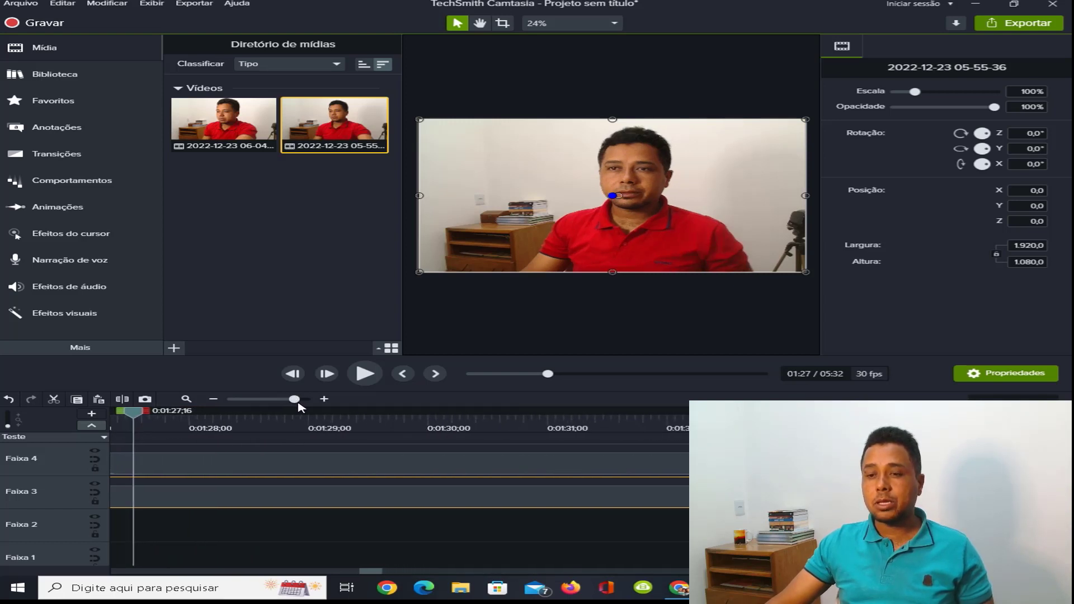
left_click_drag(370, 571, 130, 560)
left_click(403, 426)
left_click(364, 374)
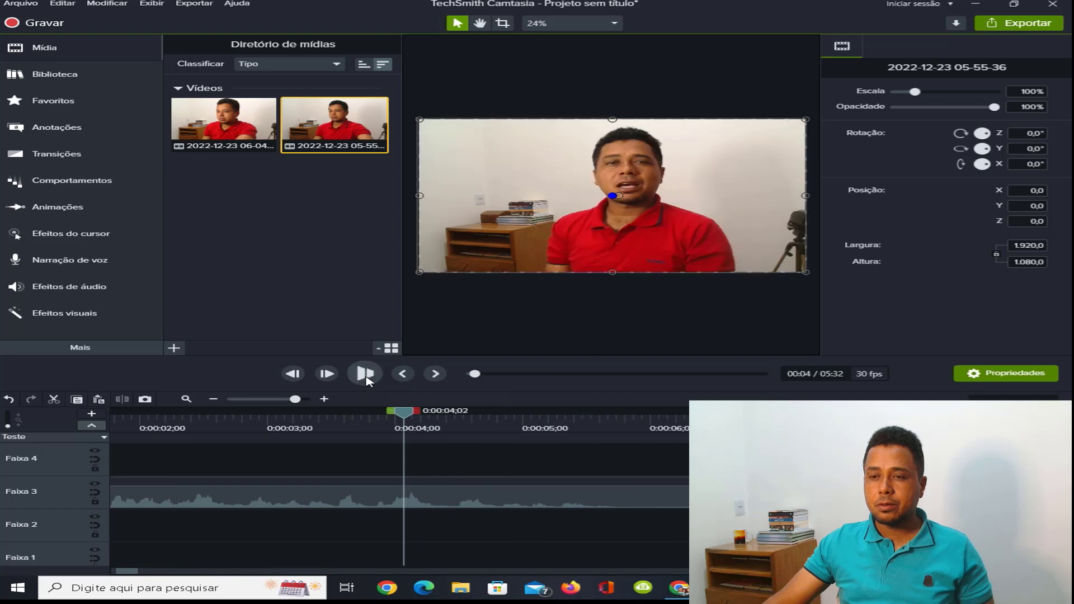
left_click(365, 378)
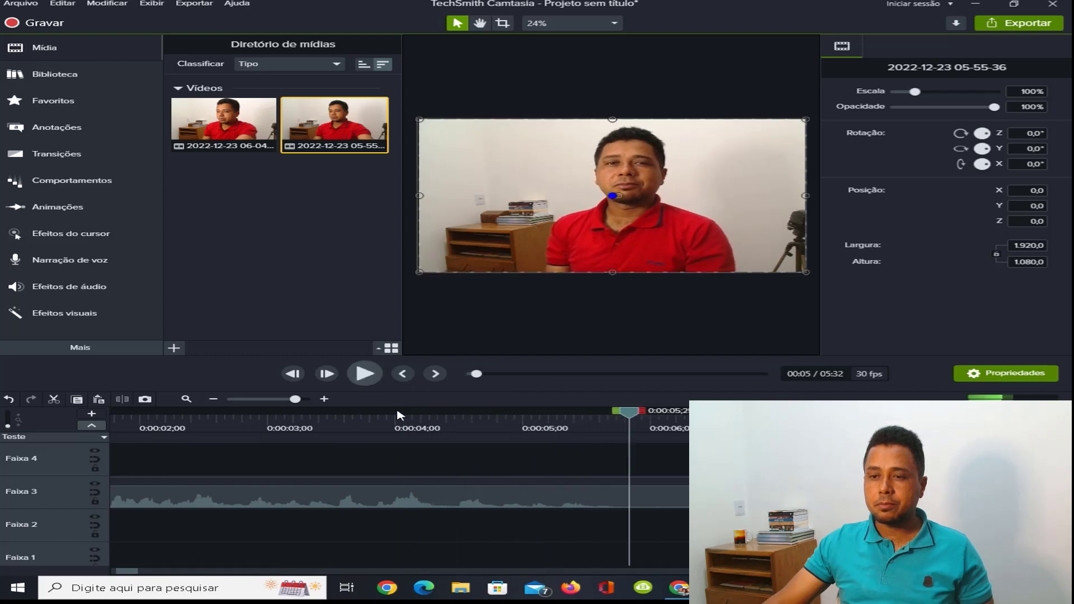
- Try splitting the first clip on Faixa 3 at 0:00:05;19 and deleting the part after the cut
left_click_drag(631, 414, 608, 422)
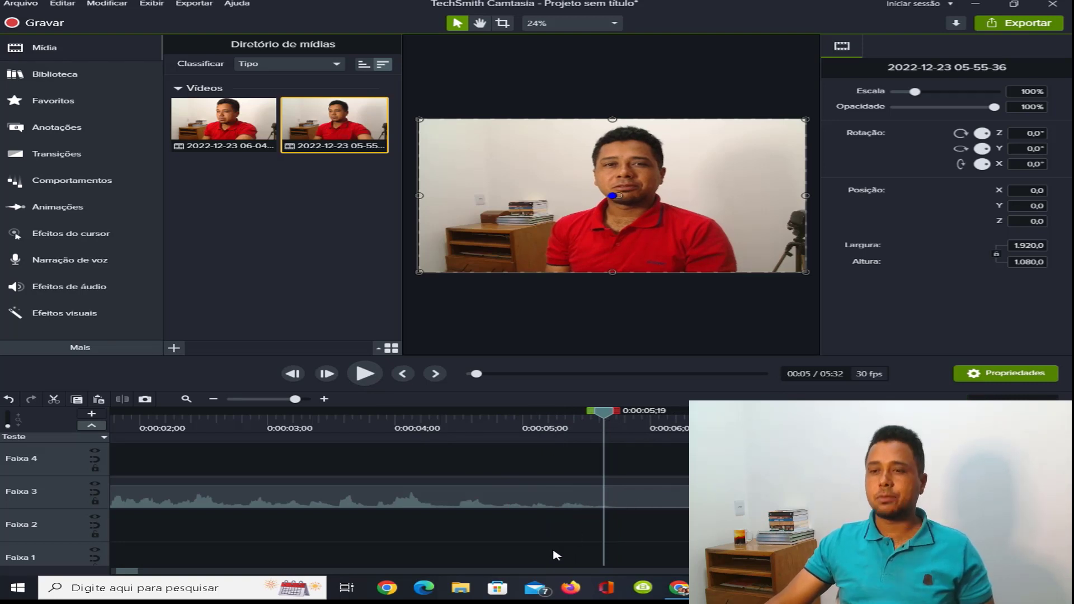
left_click(643, 507)
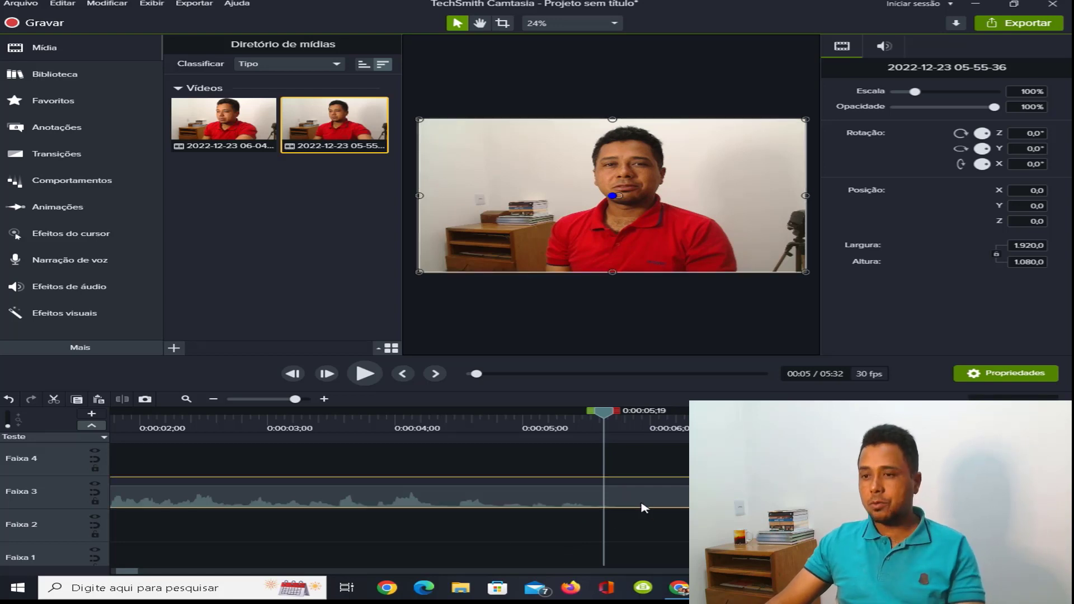
left_click(624, 536)
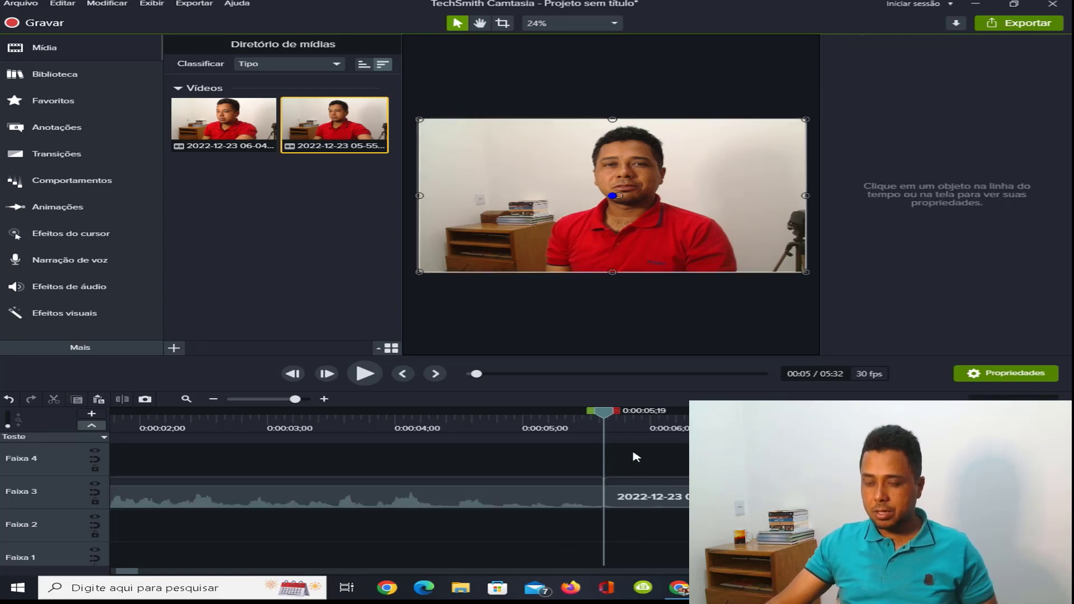
key("space")
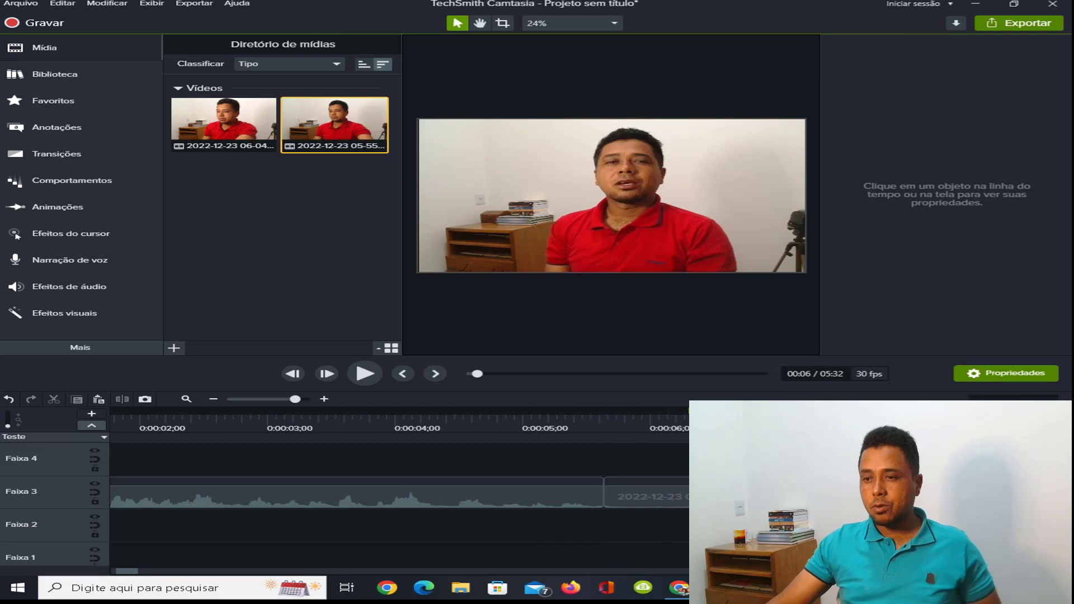
left_click(613, 195)
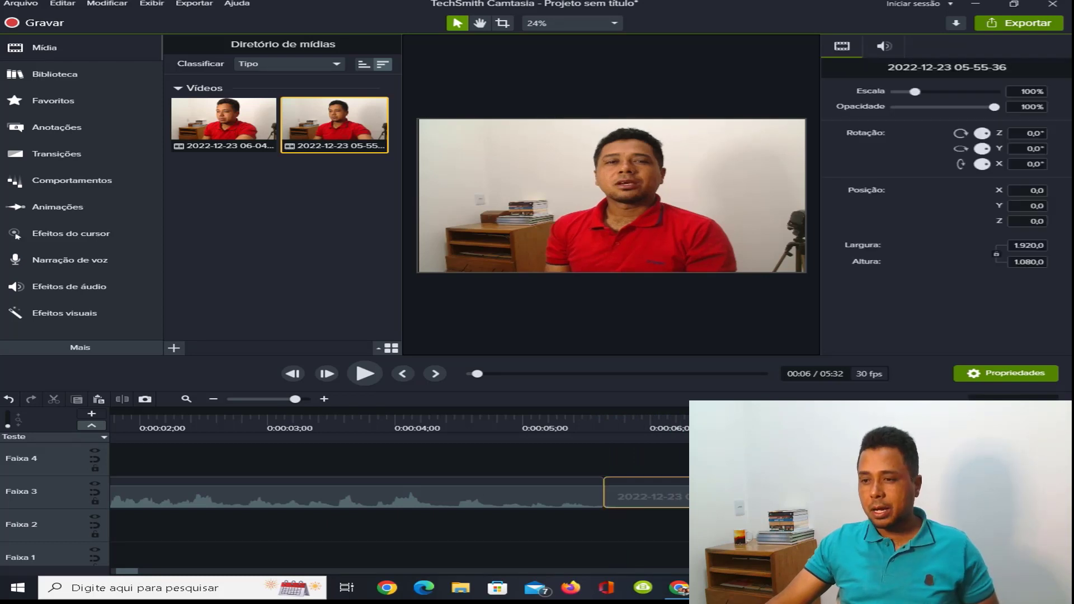
left_click(613, 195)
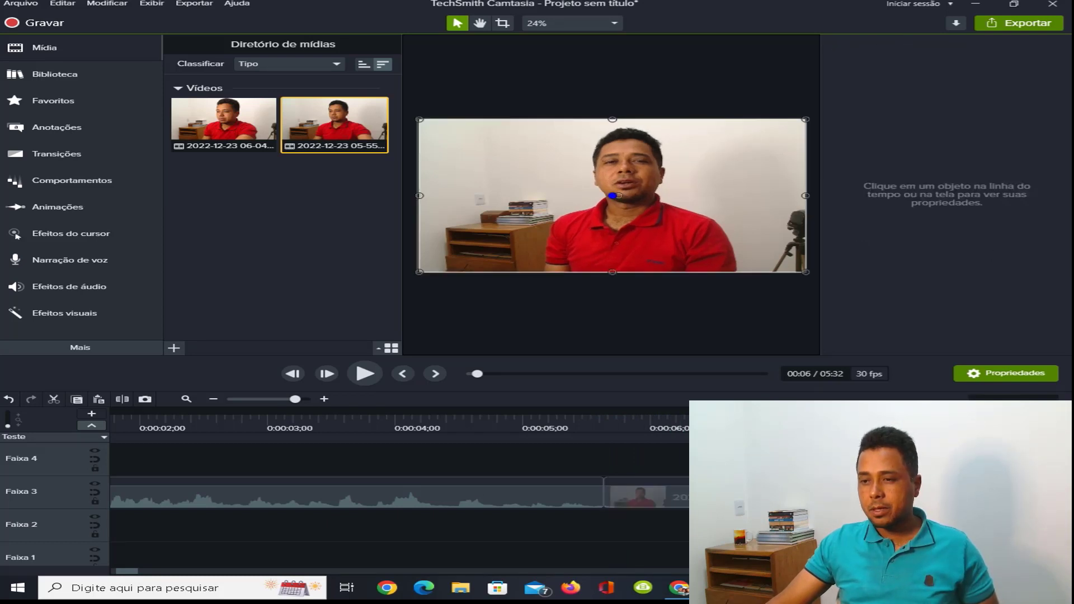
left_click(647, 506)
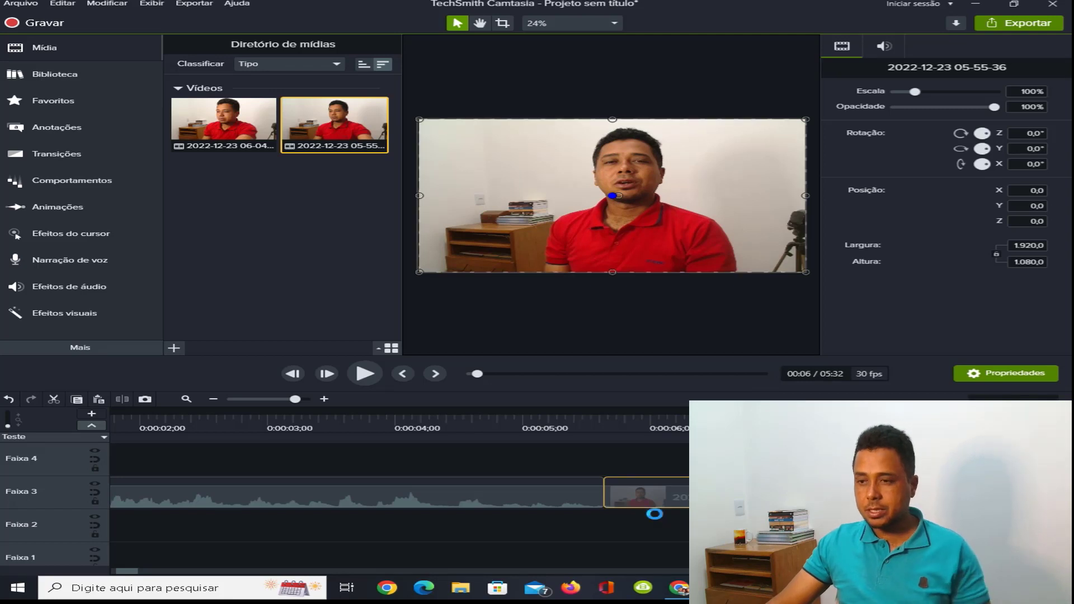
key("Delete")
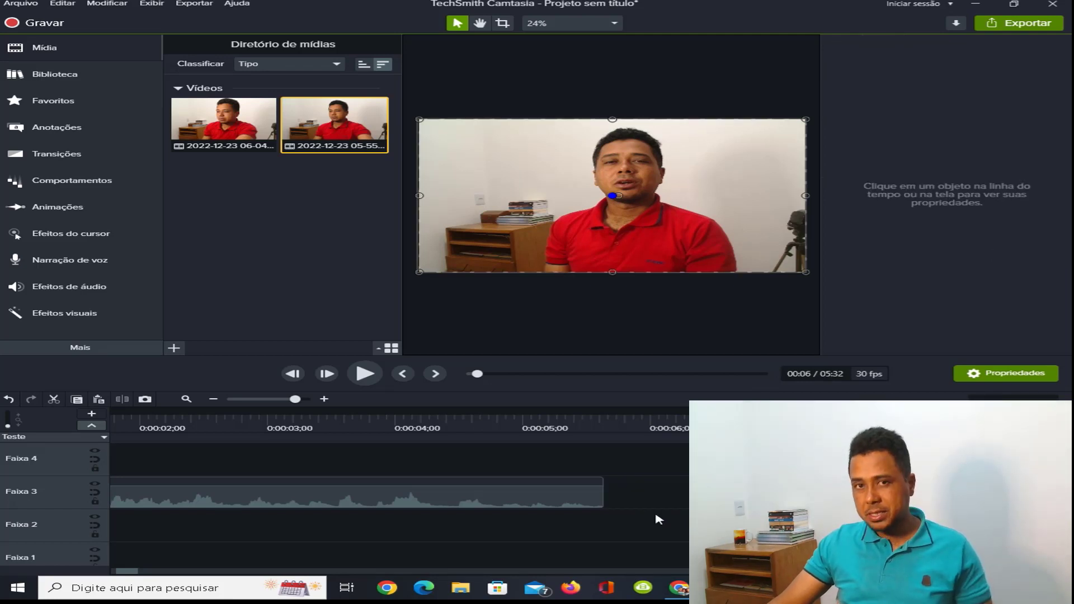
key("ctrl+z")
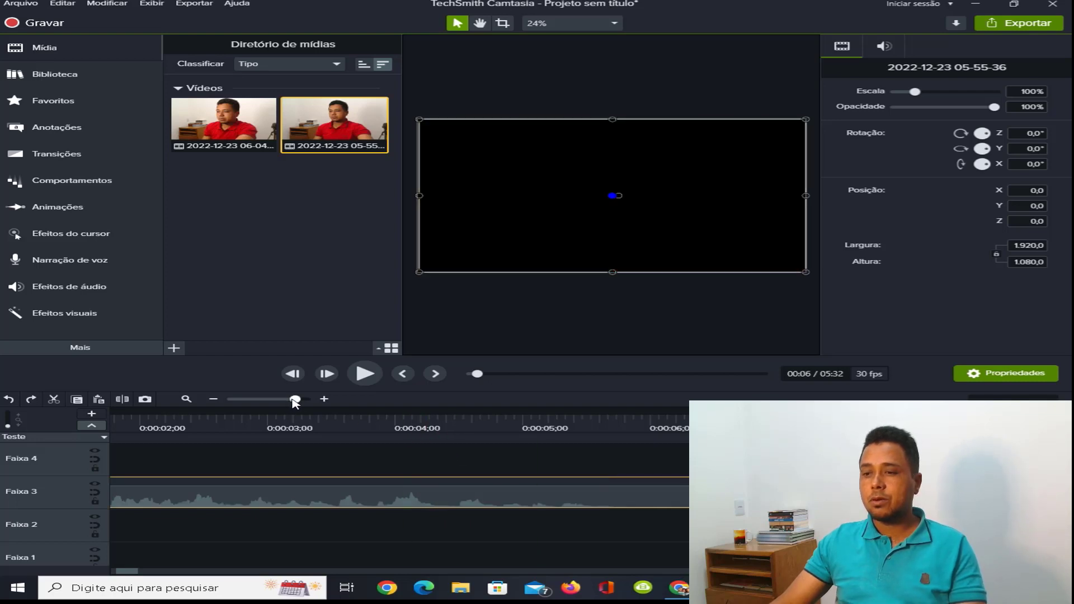
- Trim the start of the first clip on Faixa 3 to 0:00:01;13 and move the clip back to the timeline start
left_click_drag(295, 402, 254, 404)
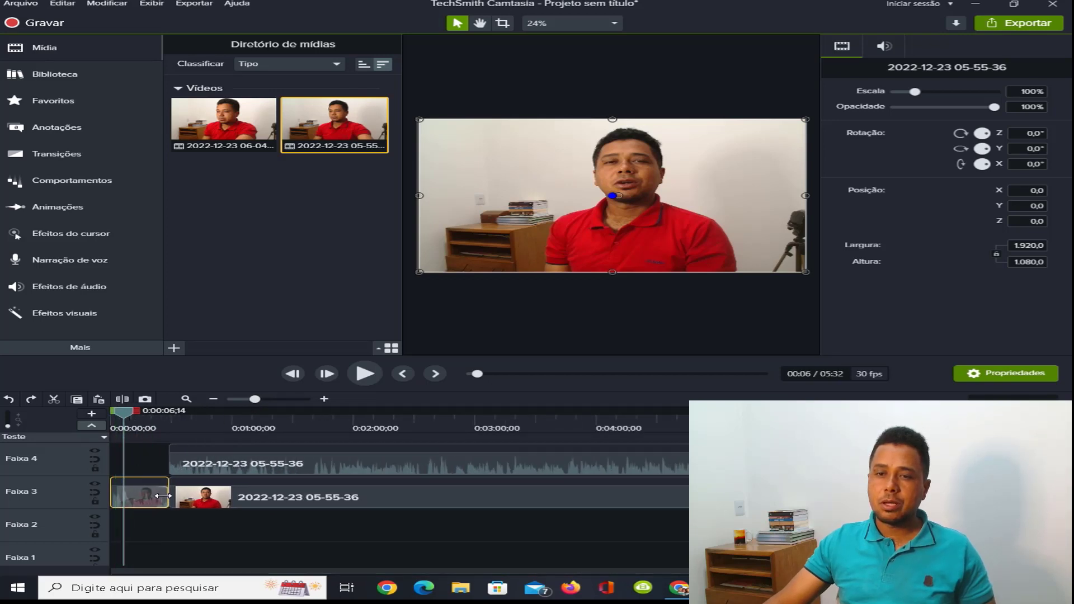
left_click_drag(255, 402, 292, 401)
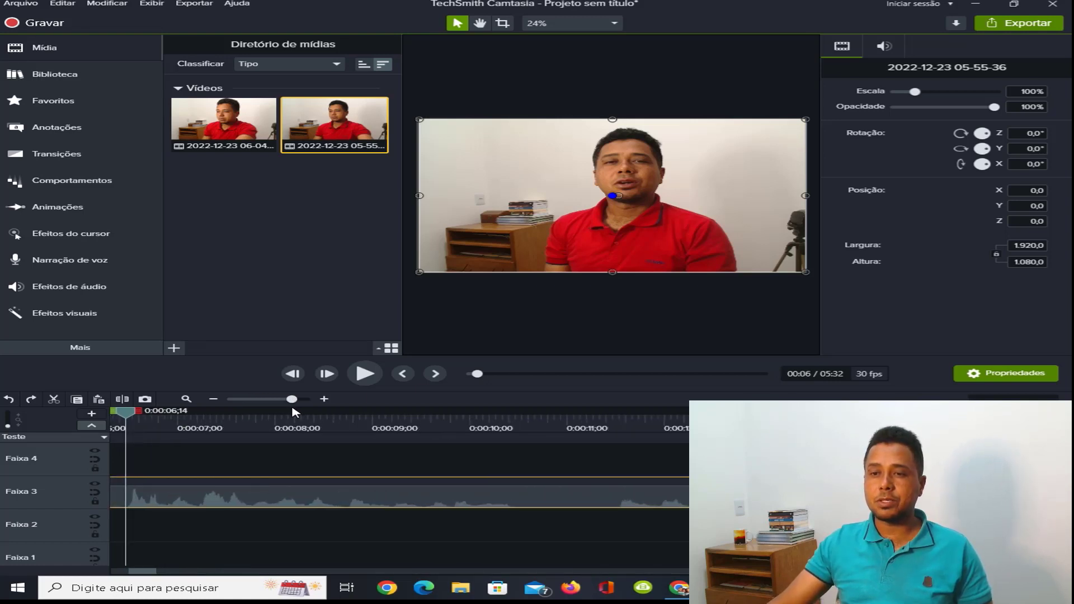
left_click_drag(152, 573, 146, 574)
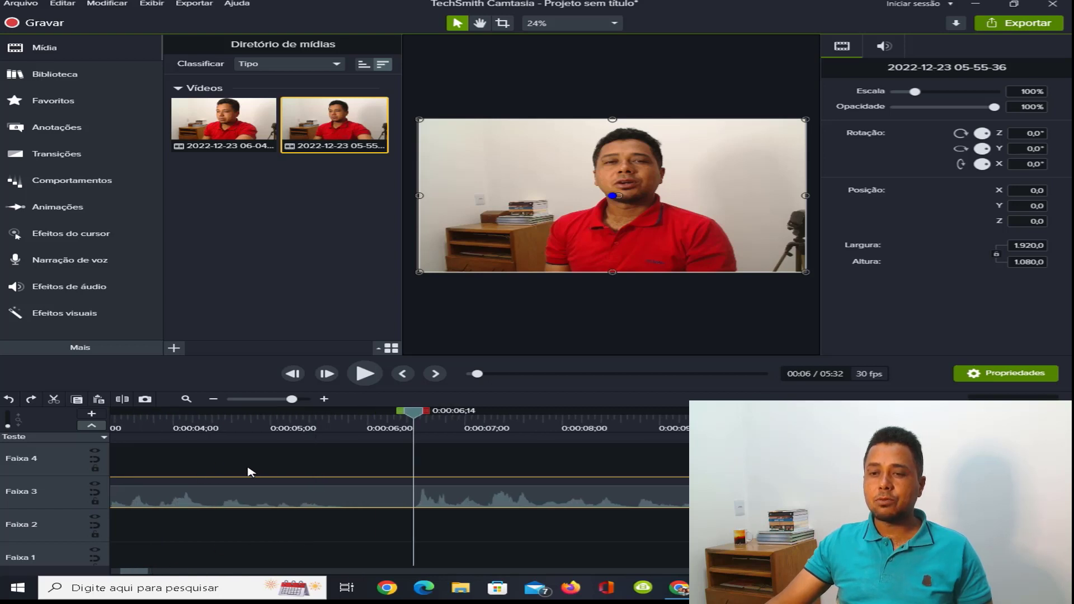
left_click_drag(413, 413, 250, 463)
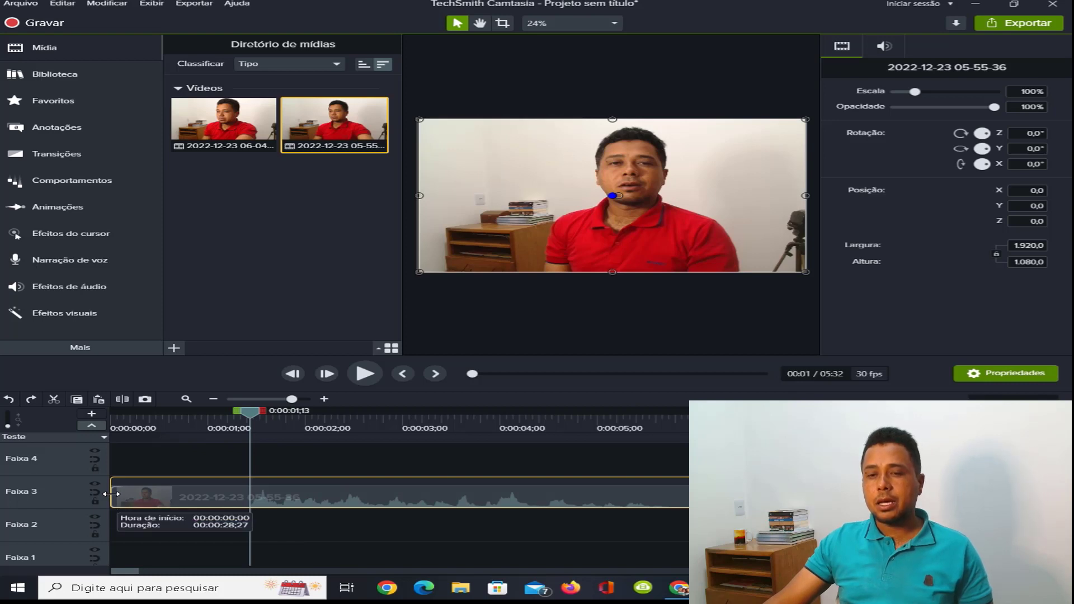
left_click_drag(111, 494, 247, 503)
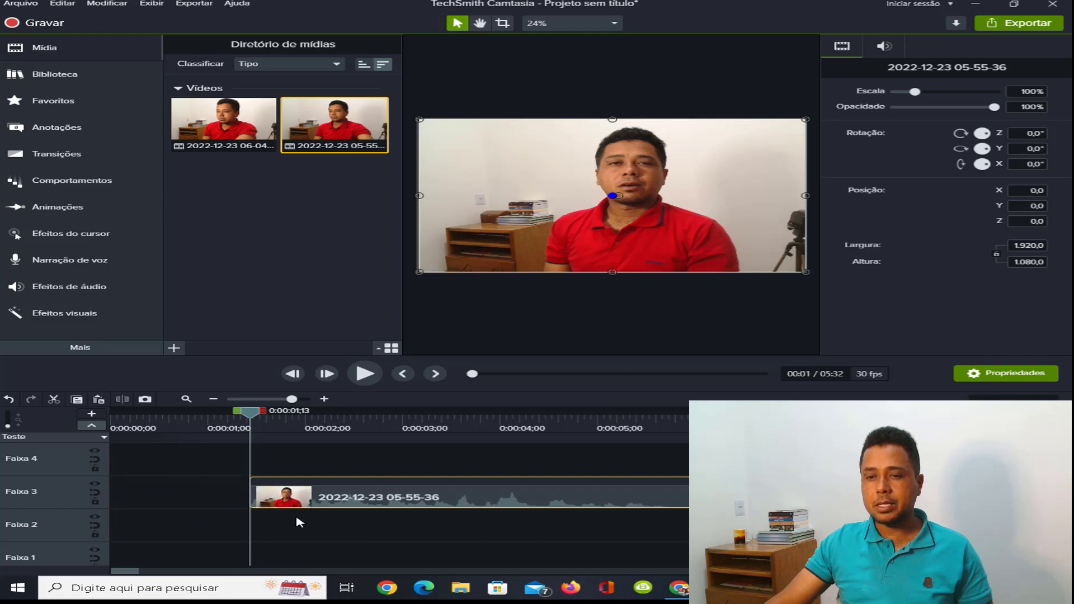
left_click_drag(306, 506, 167, 504)
- Split the first clip on Faixa 3 at 0:00:05;01 and trim the end of its first part to about 0:00:04;05
left_click_drag(260, 415, 612, 460)
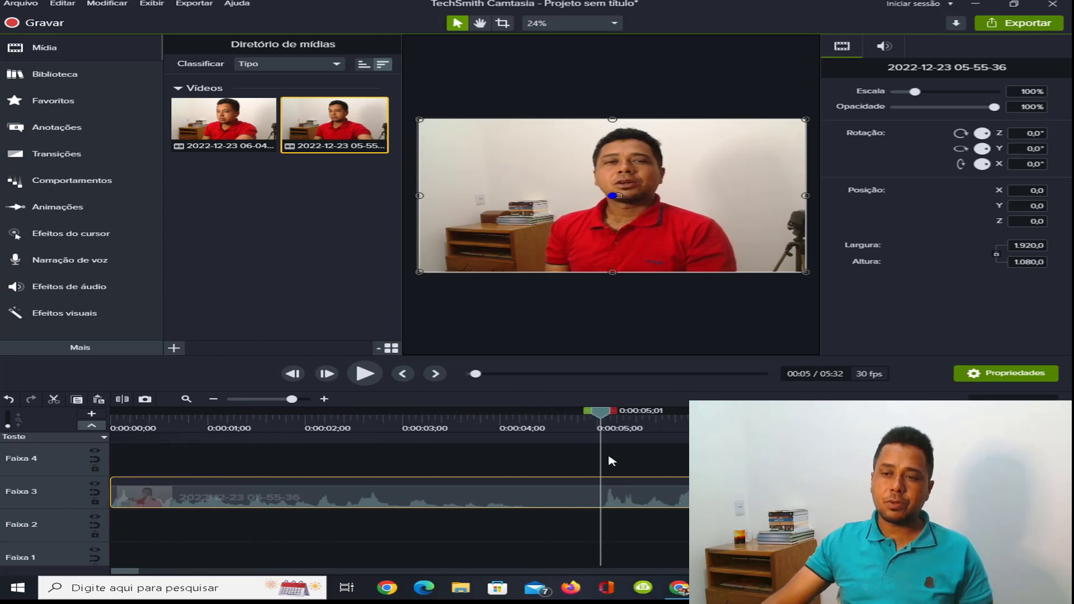
key("s")
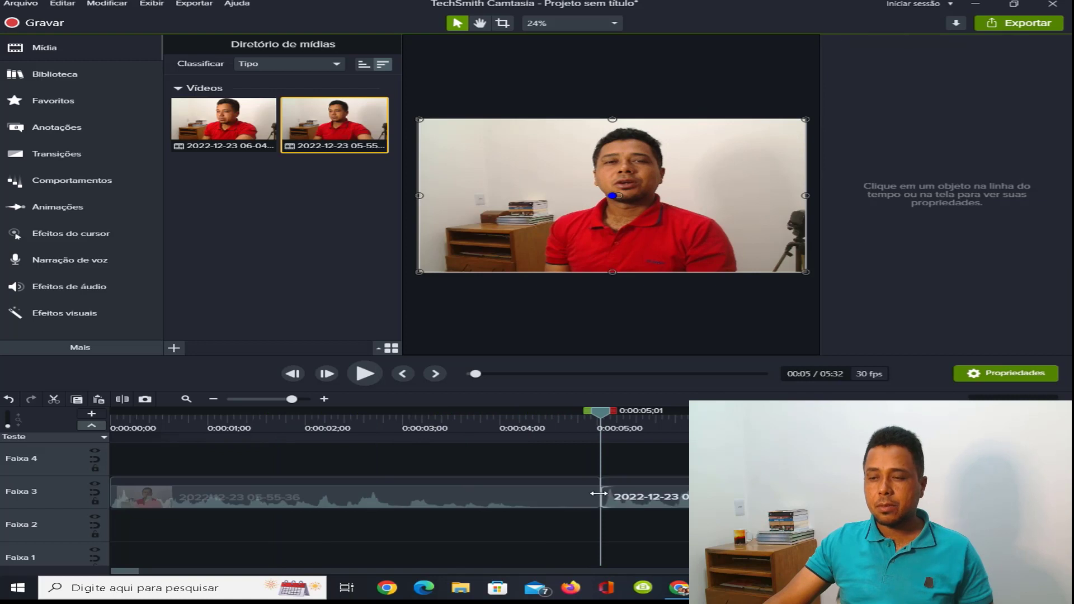
left_click(589, 498)
left_click_drag(597, 498, 520, 508)
left_click(520, 508)
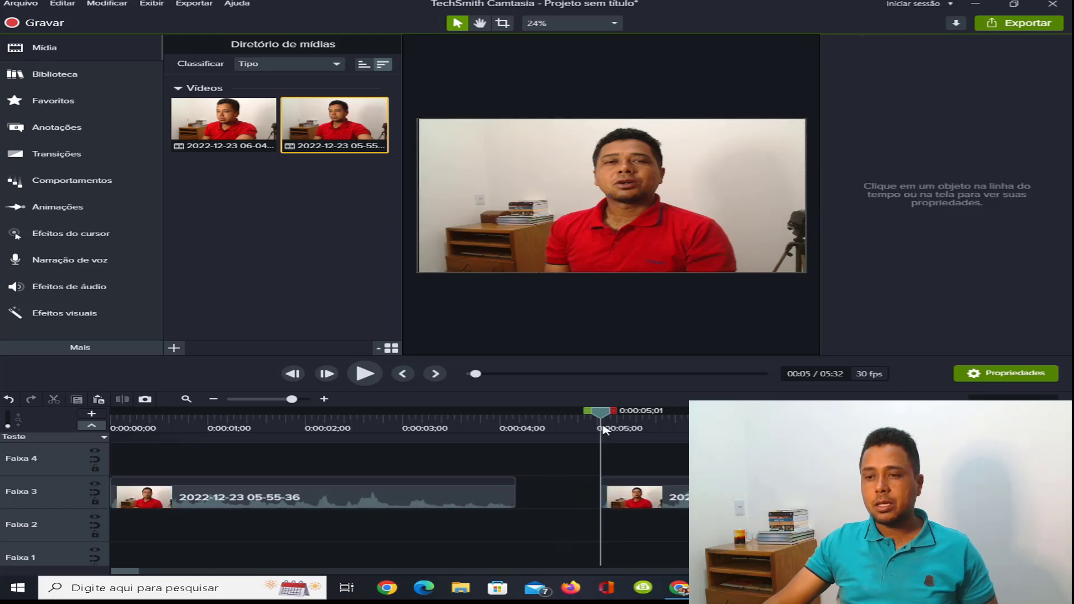
- Play the trimmed first clip on Faixa 3 from the beginning and pause before its end
left_click_drag(600, 413, 112, 447)
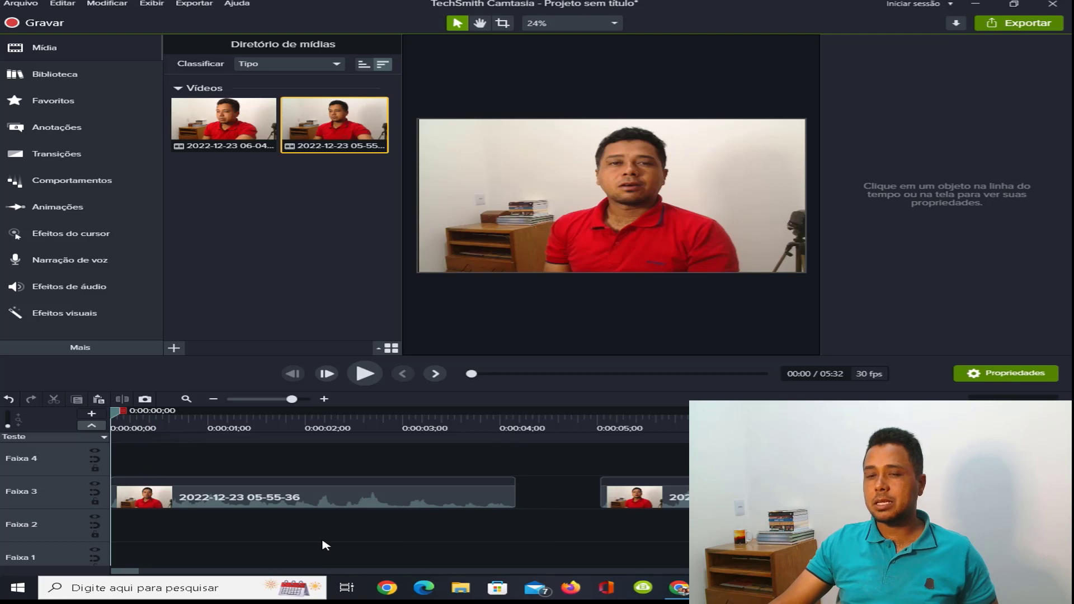
left_click(365, 374)
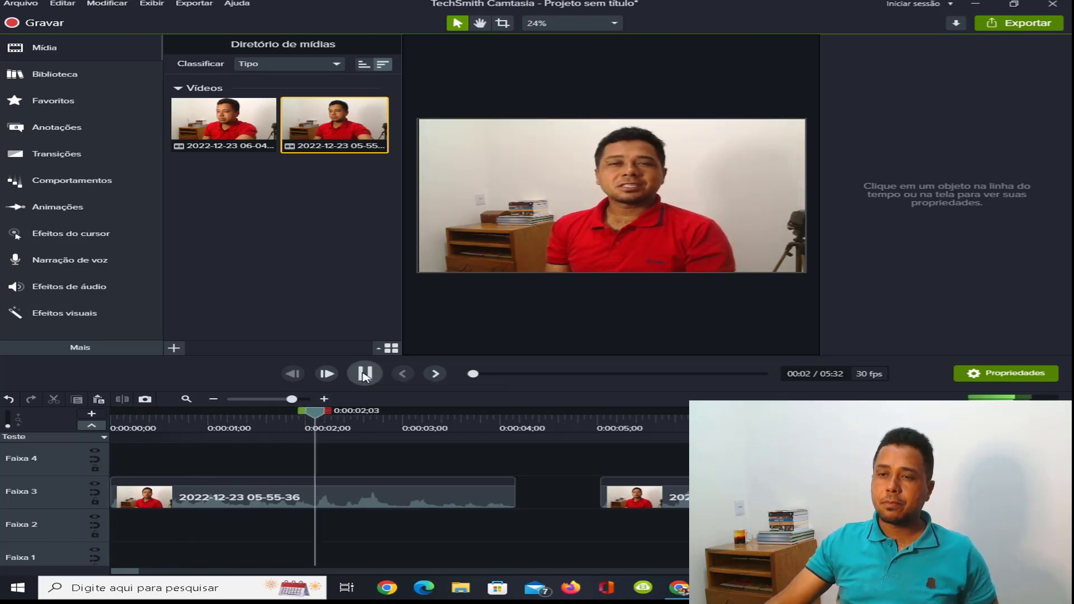
left_click(364, 374)
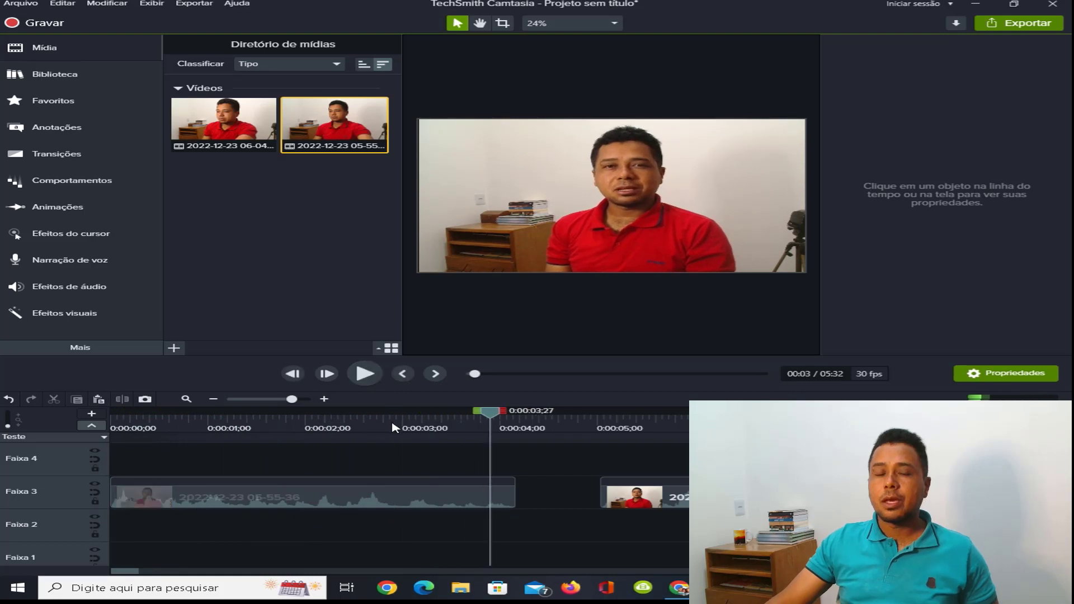
- Add clip speed to the first clip on Faixa 3 and shorten its speed bar to about 1.81x
left_click(339, 498)
right_click(341, 496)
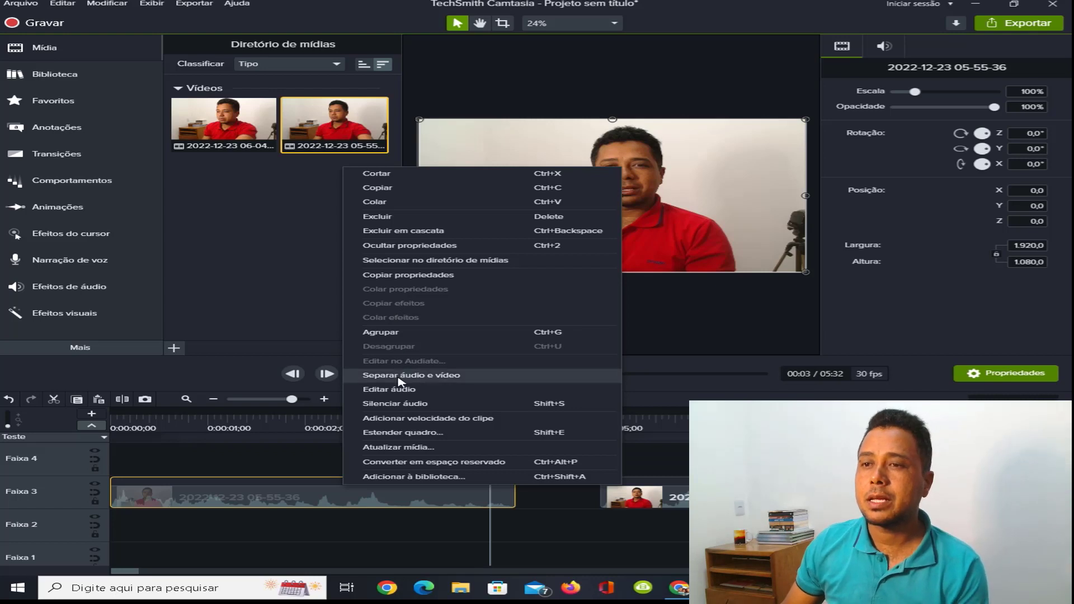
left_click(401, 419)
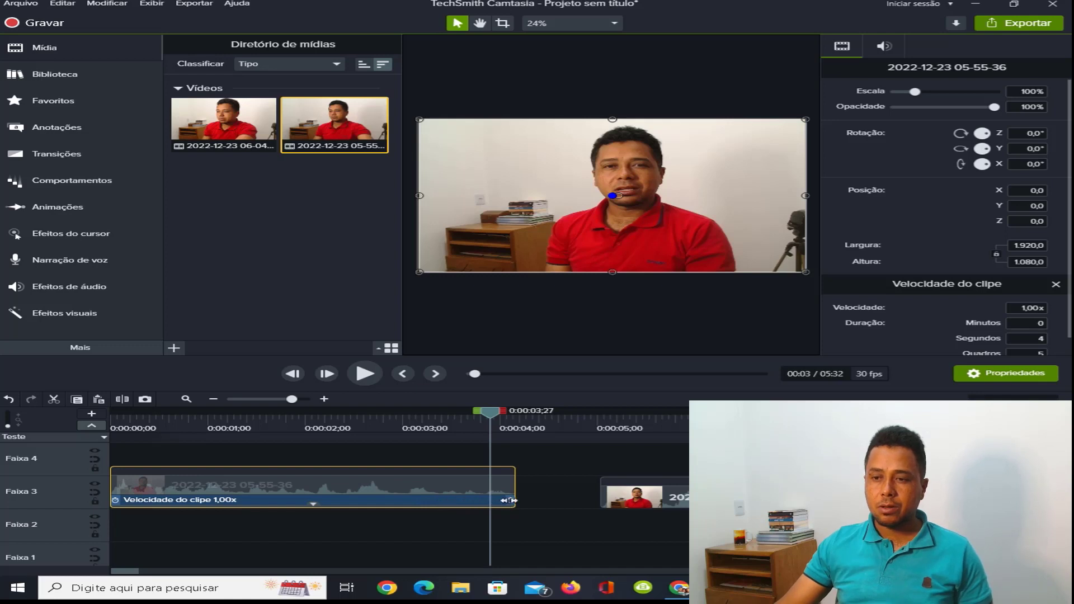
left_click(509, 499)
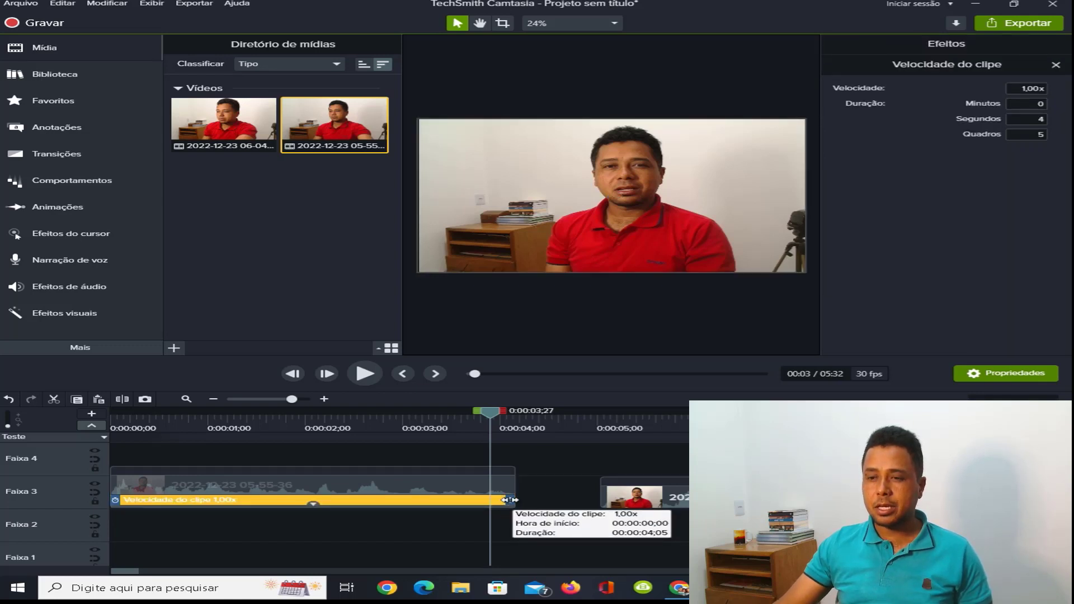
left_click_drag(509, 500, 327, 502)
- Play the sped-up first clip on Faixa 3 from the start of the timeline
left_click_drag(502, 429, 111, 429)
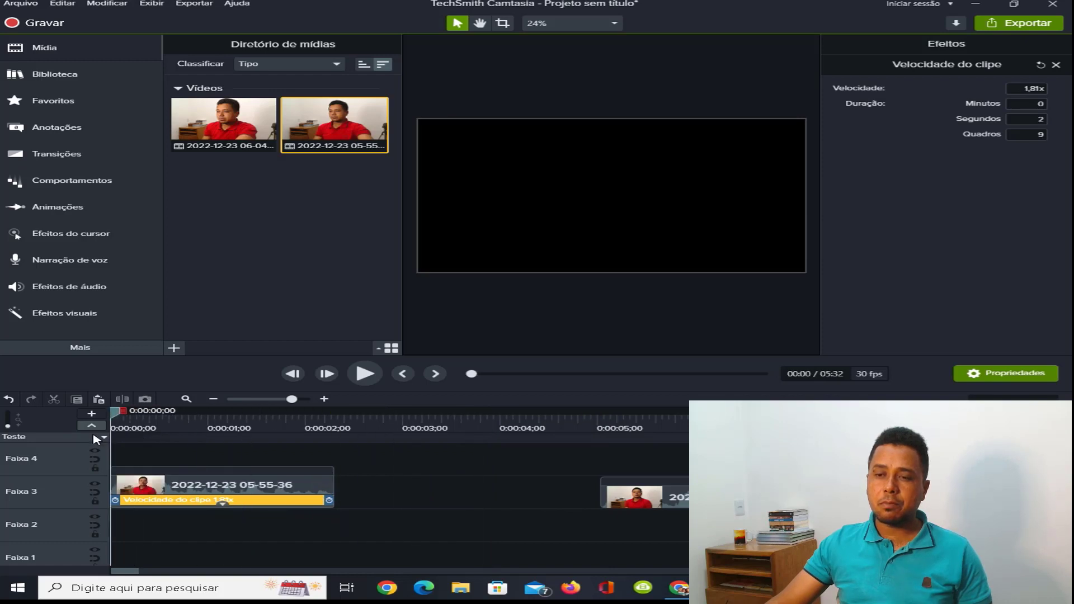
left_click(366, 374)
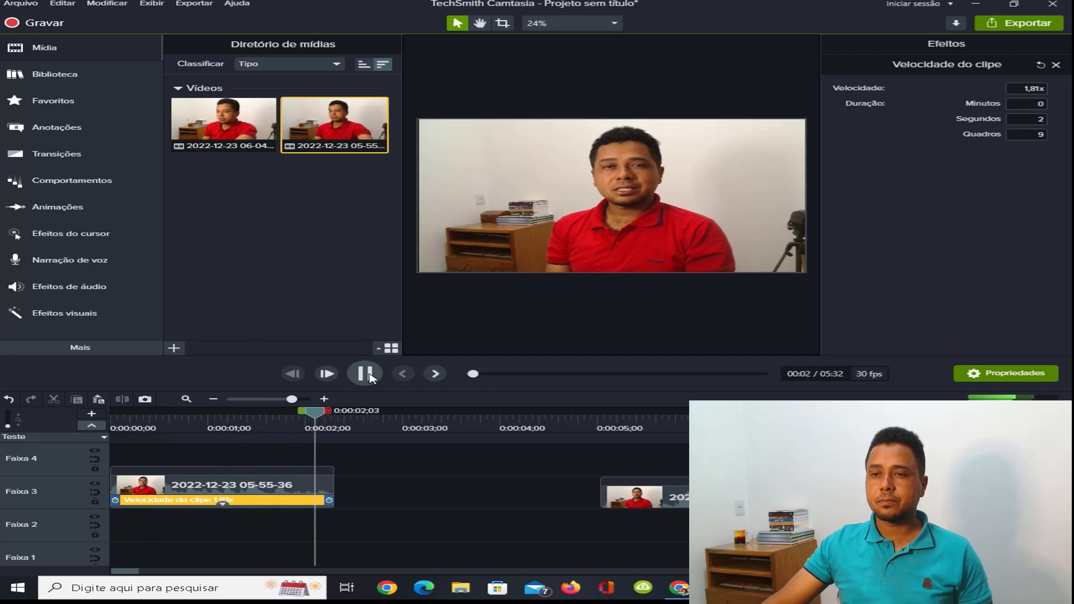
key("space")
- Slow the first clip to about 0.83x by stretching its speed bar up to the next clip, and play it from the start
left_click_drag(334, 499, 594, 500)
left_click_drag(340, 412, 112, 424)
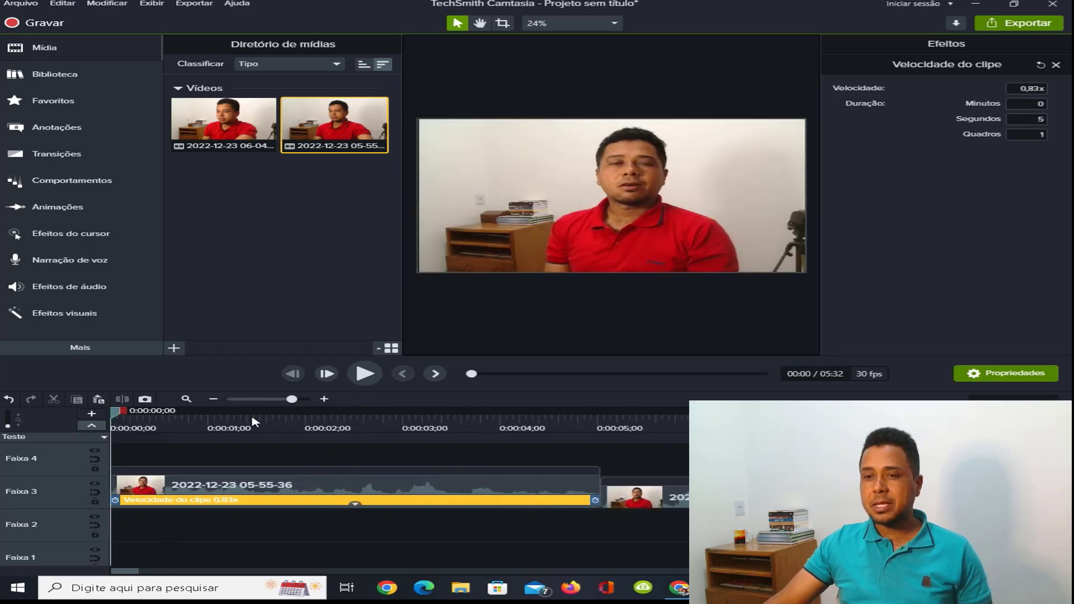
left_click(364, 375)
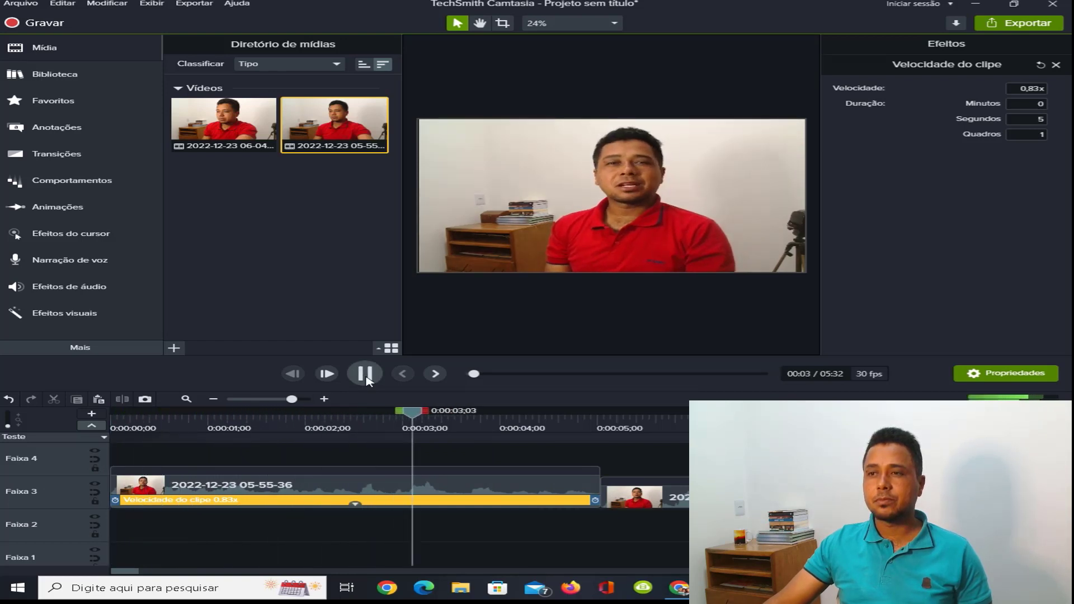
left_click(364, 374)
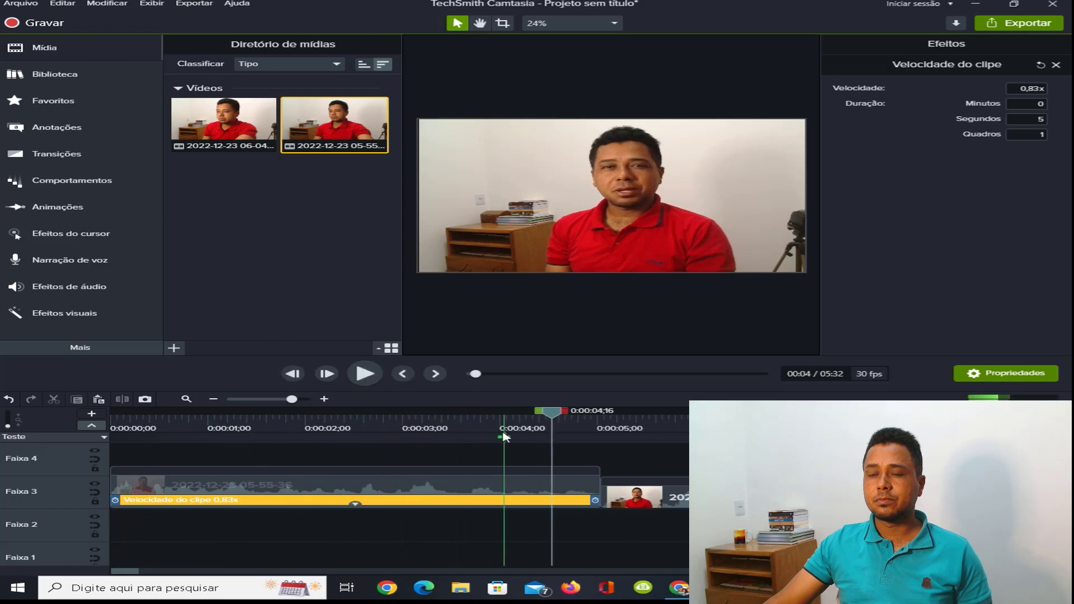
- Return the playhead to 0:00:00;00 and shorten the first clip's speed bar to about 1.34x
left_click(462, 417)
left_click_drag(462, 417, 112, 417)
left_click_drag(594, 500, 406, 500)
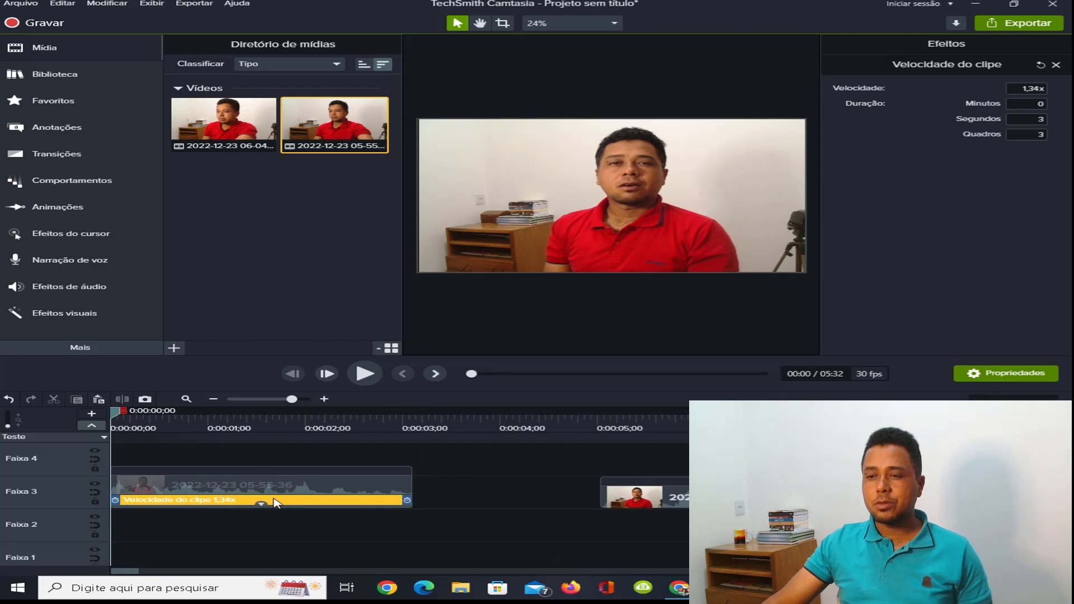
- Delete the clip speed effect from the first clip on Faixa 3 and move the second clip against its end
right_click(278, 506)
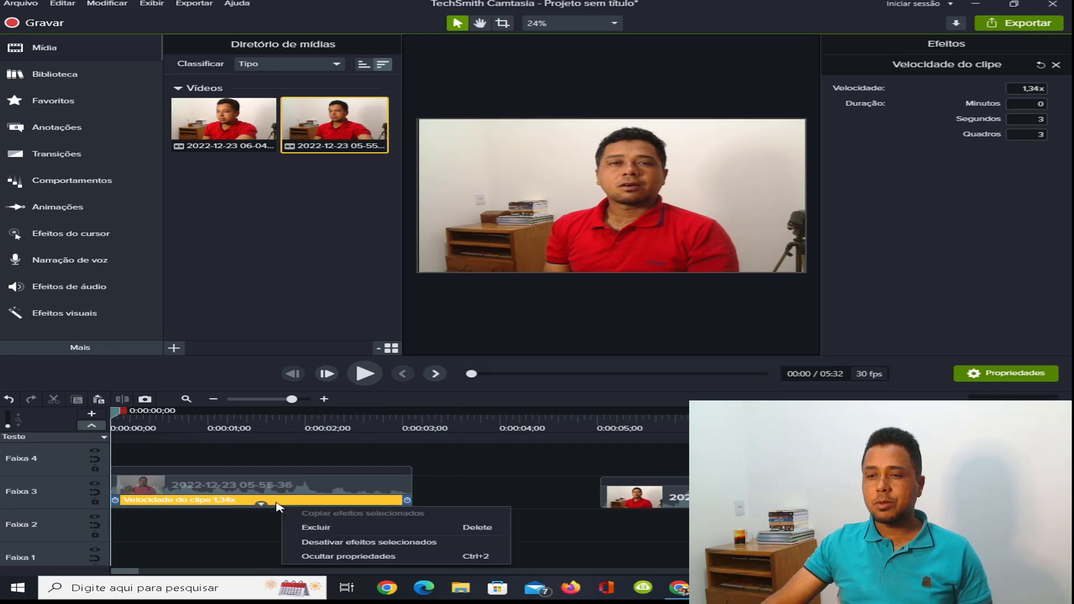
left_click(312, 528)
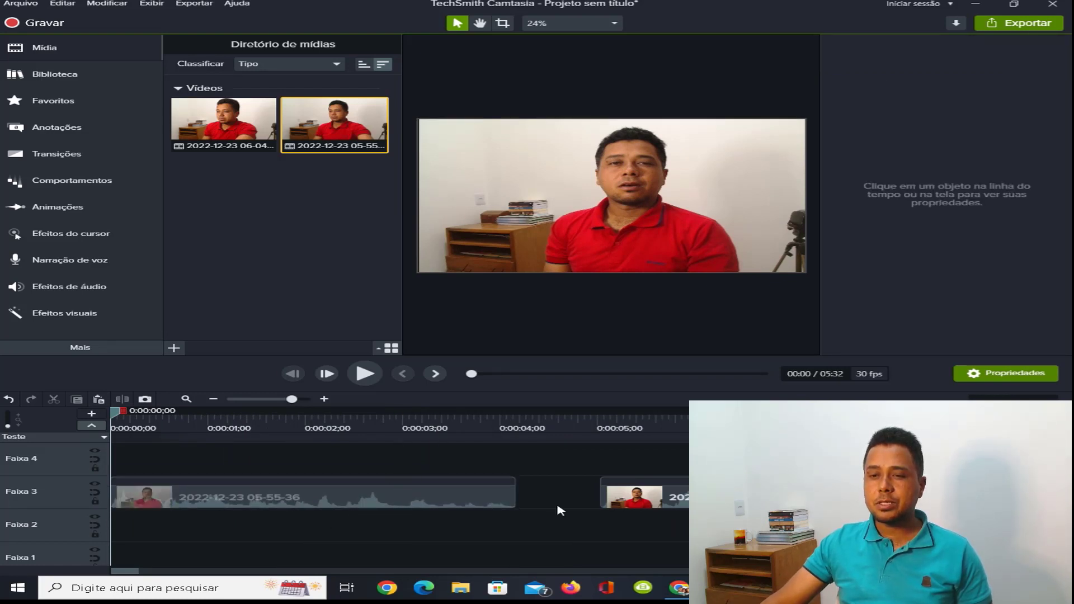
left_click_drag(615, 501, 530, 501)
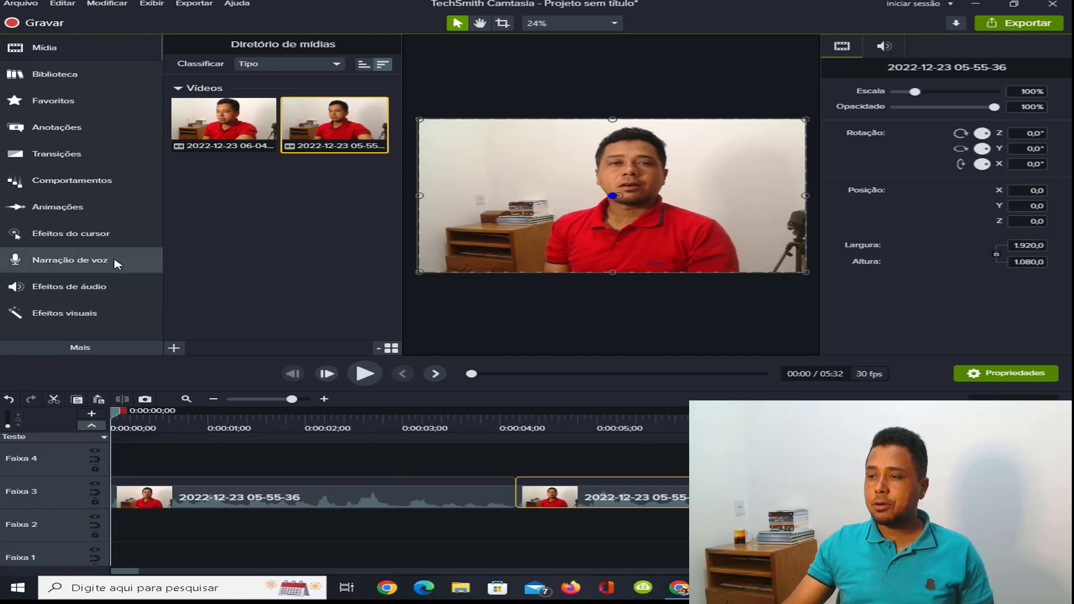
- Import the audio file Sailing - Telecasted from the Músicas folder into the media bin
left_click(175, 350)
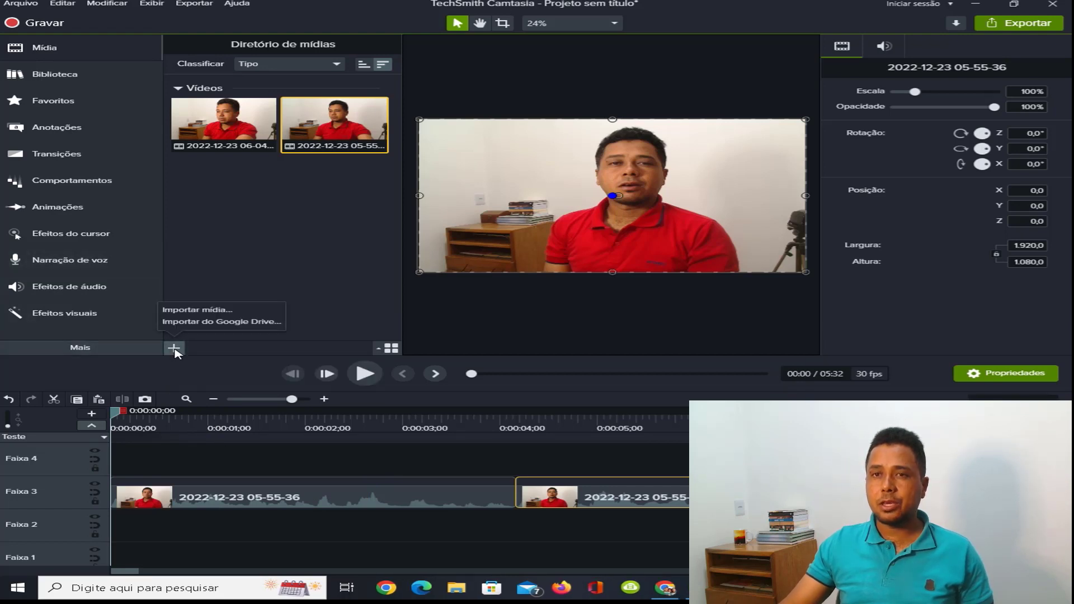
left_click(194, 311)
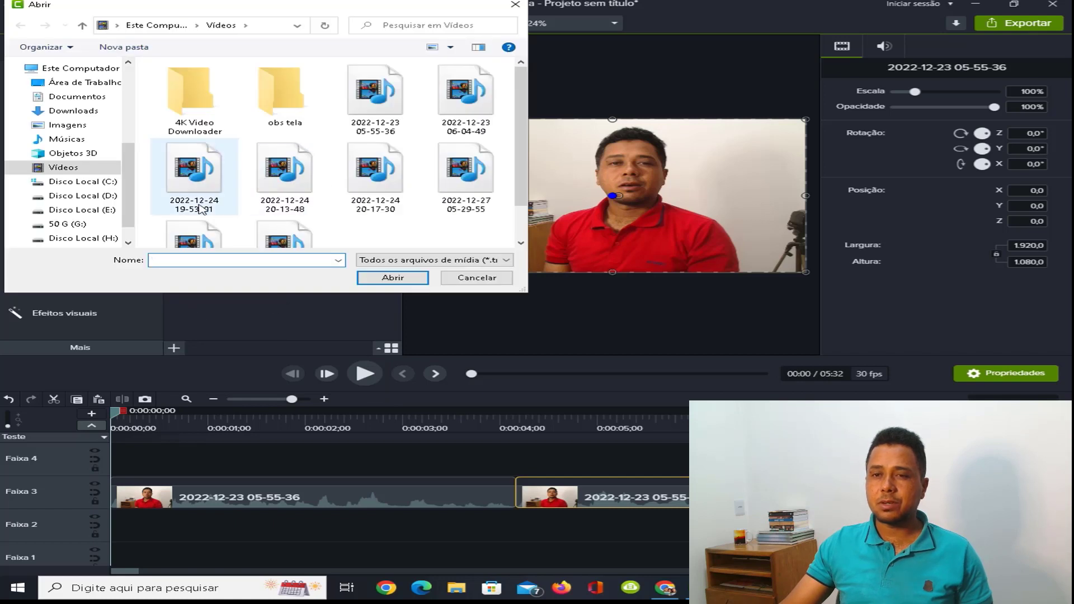
left_click(63, 140)
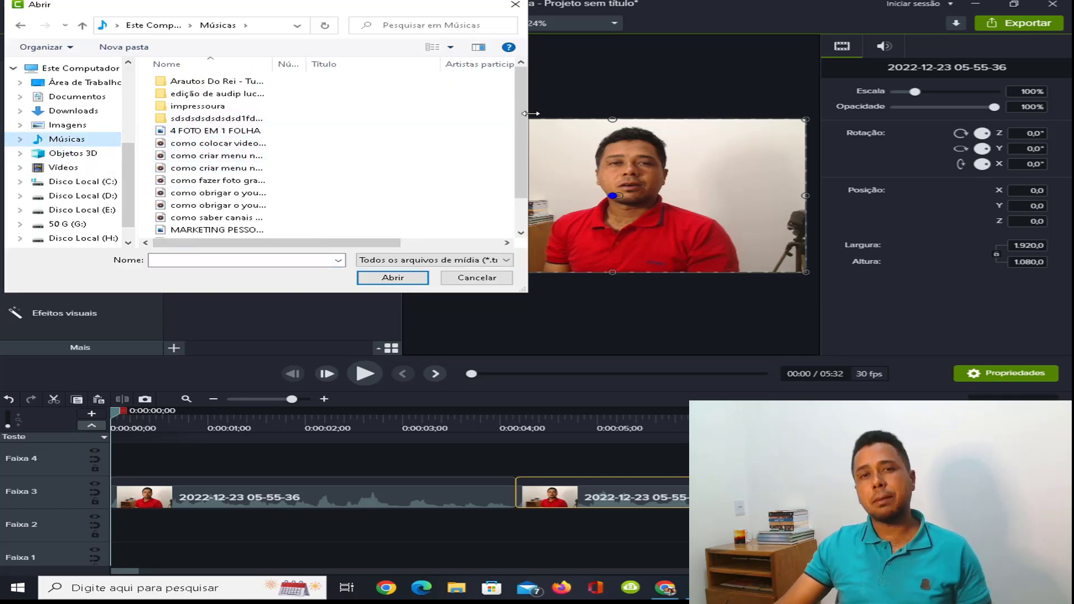
scroll(518, 162, "down", 1)
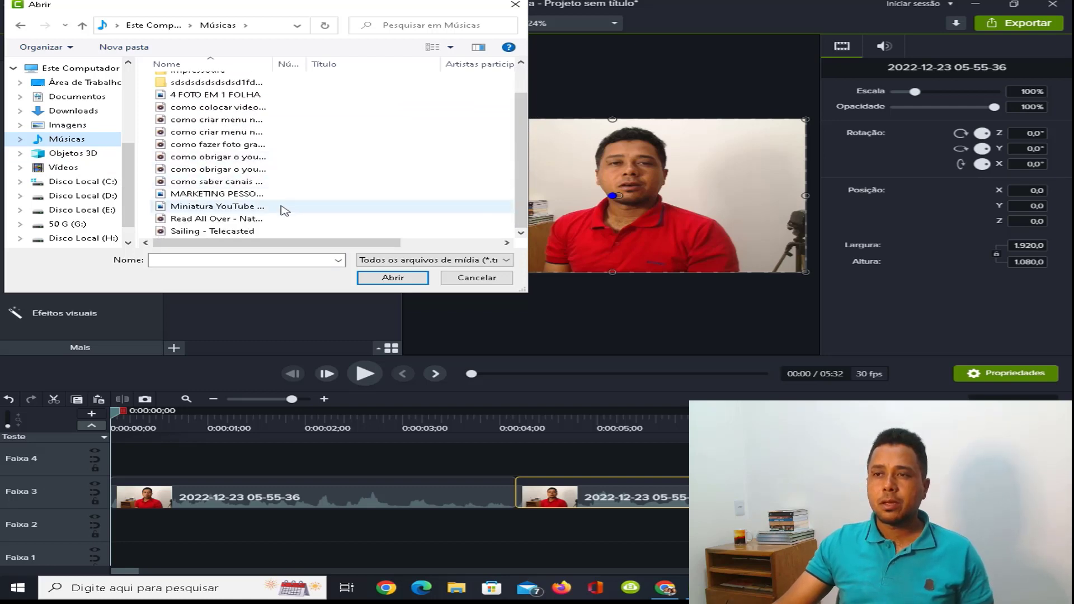
left_click(209, 239)
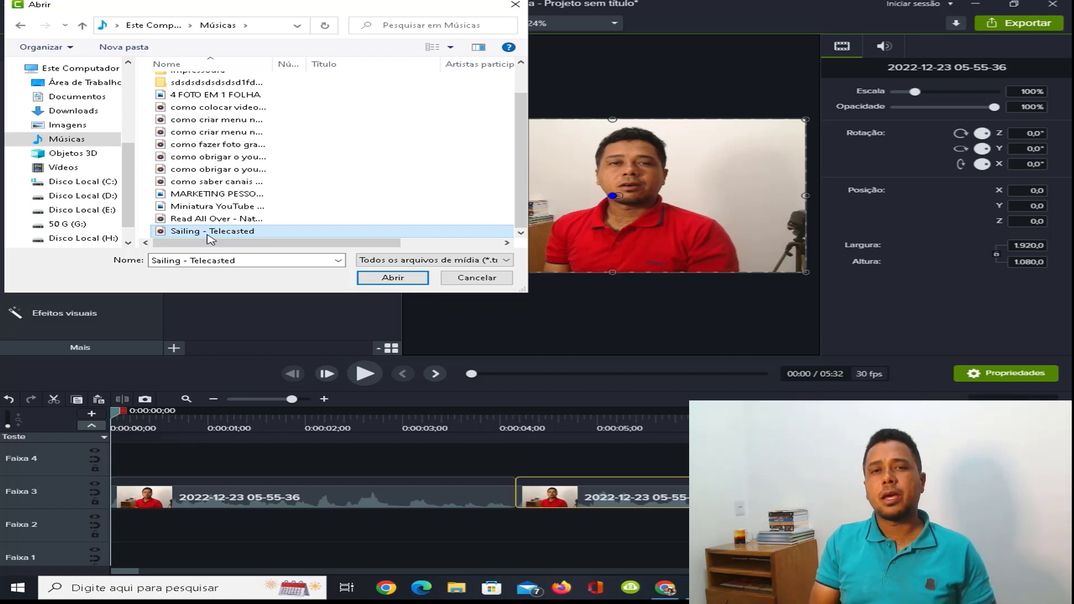
double_click(207, 233)
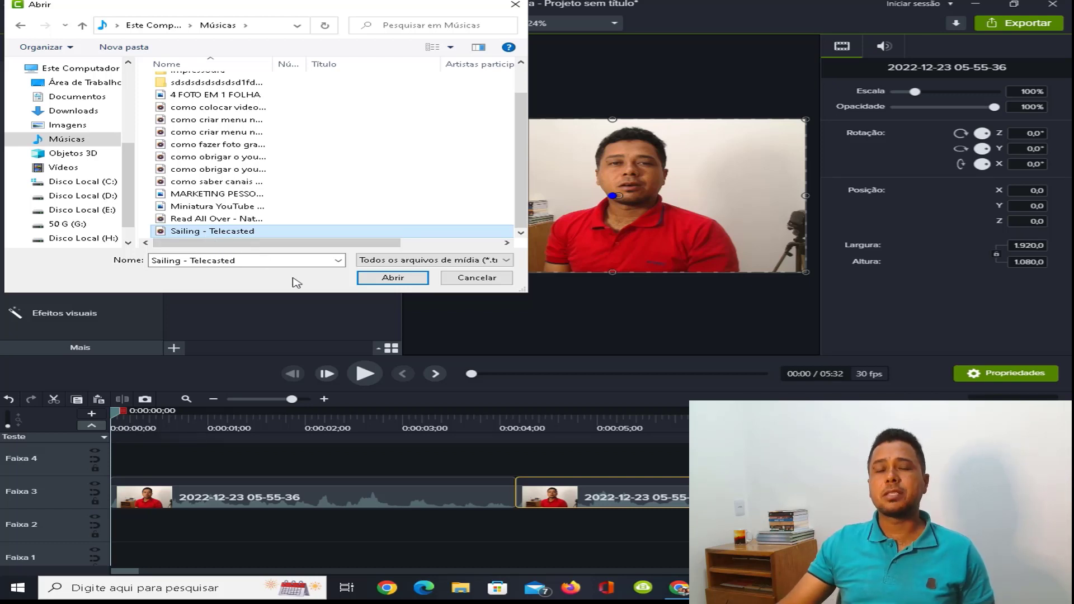
left_click(378, 281)
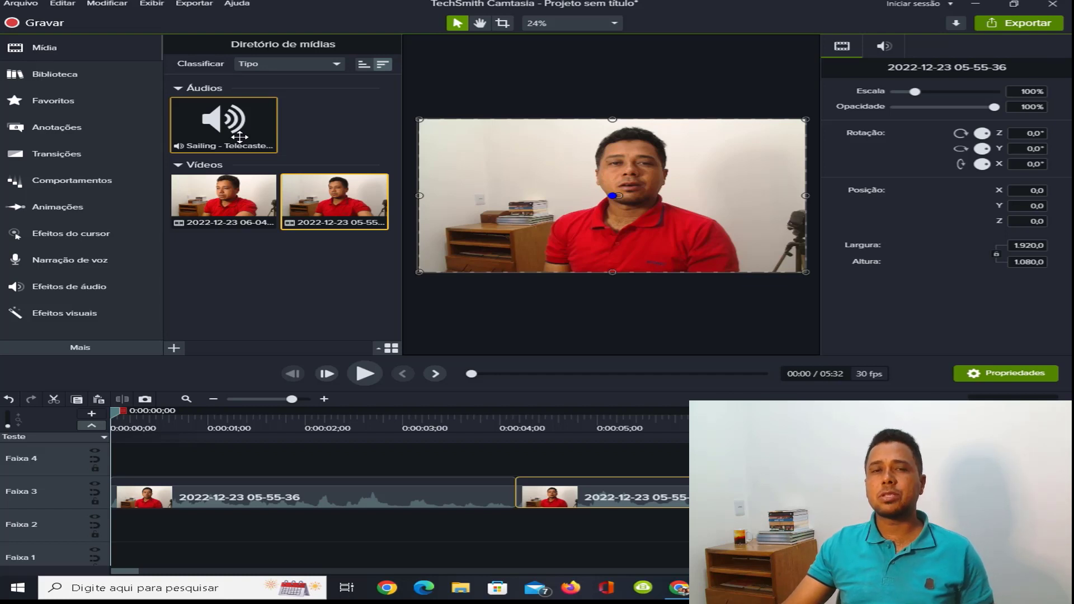
- Place the Sailing - Telecasted audio at the start of Faixa 2 and play it with the video
mouse_move(240, 130)
left_mouse_down()
mouse_move(246, 288)
mouse_move(233, 123)
left_mouse_up()
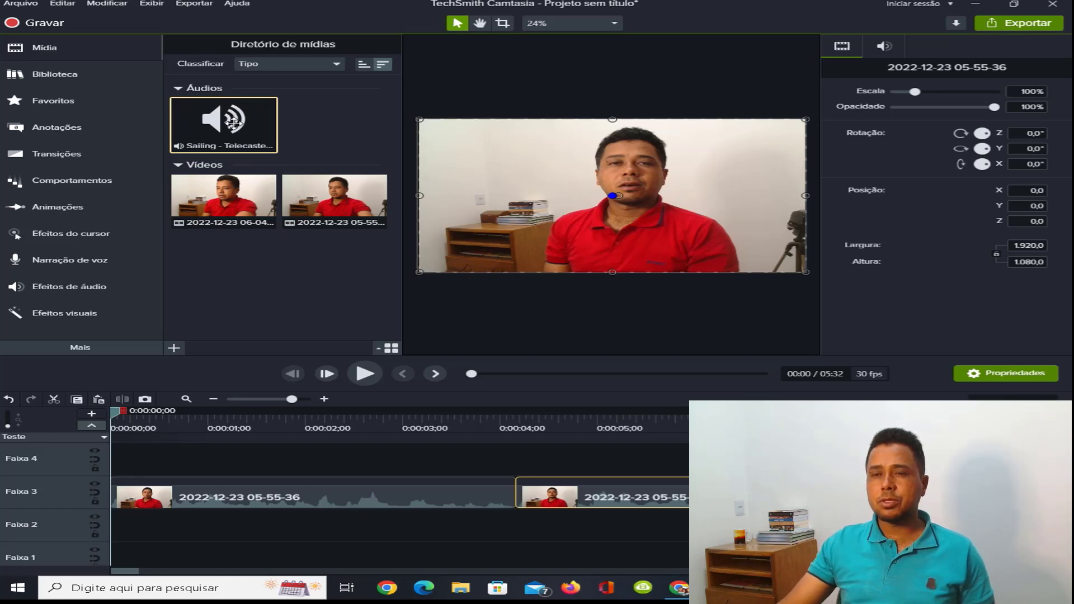
left_click_drag(233, 123, 90, 523)
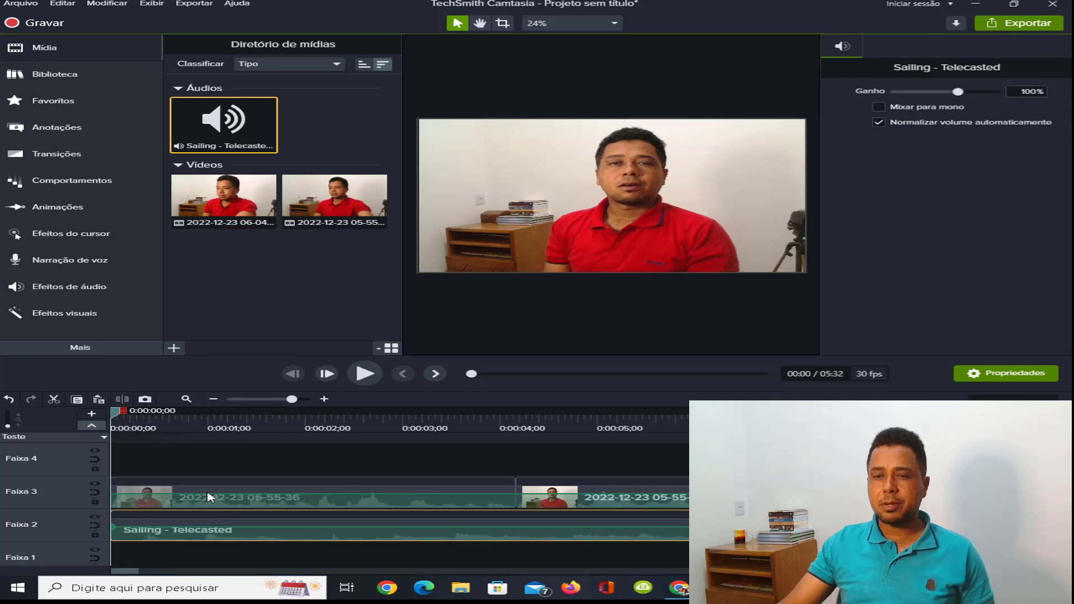
left_click(366, 378)
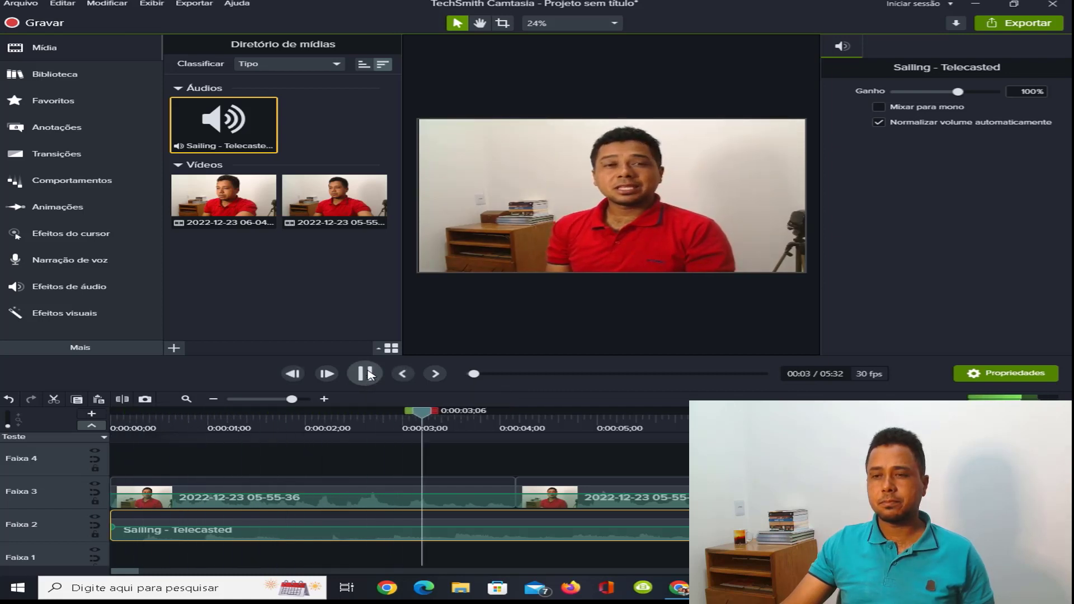
left_click(365, 374)
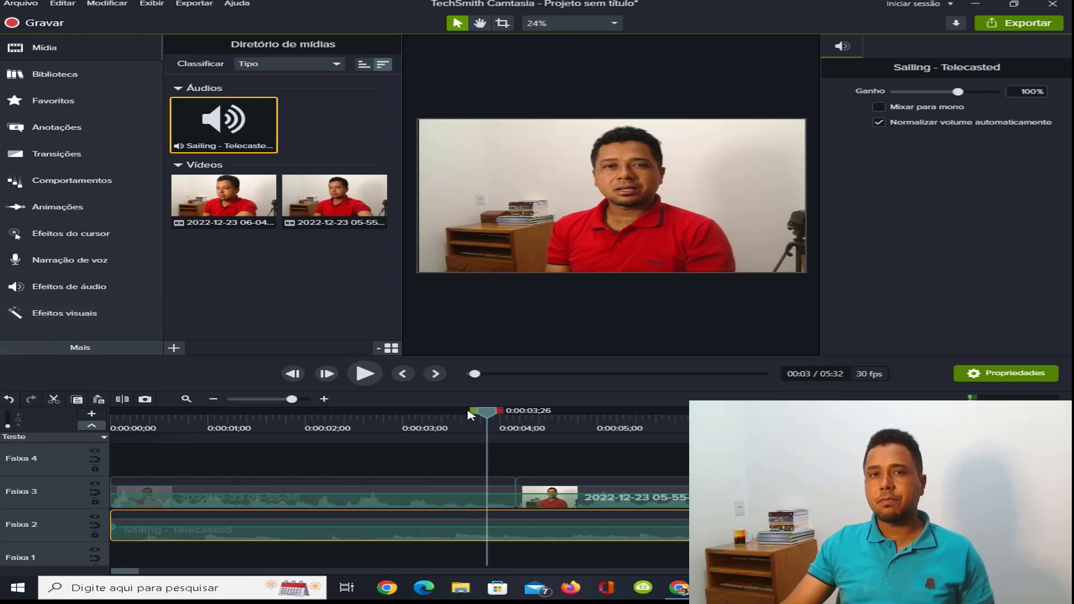
- Raise the volume of the music on Faixa 2 and play the timeline from 0:00:00;13
left_click_drag(481, 418, 152, 419)
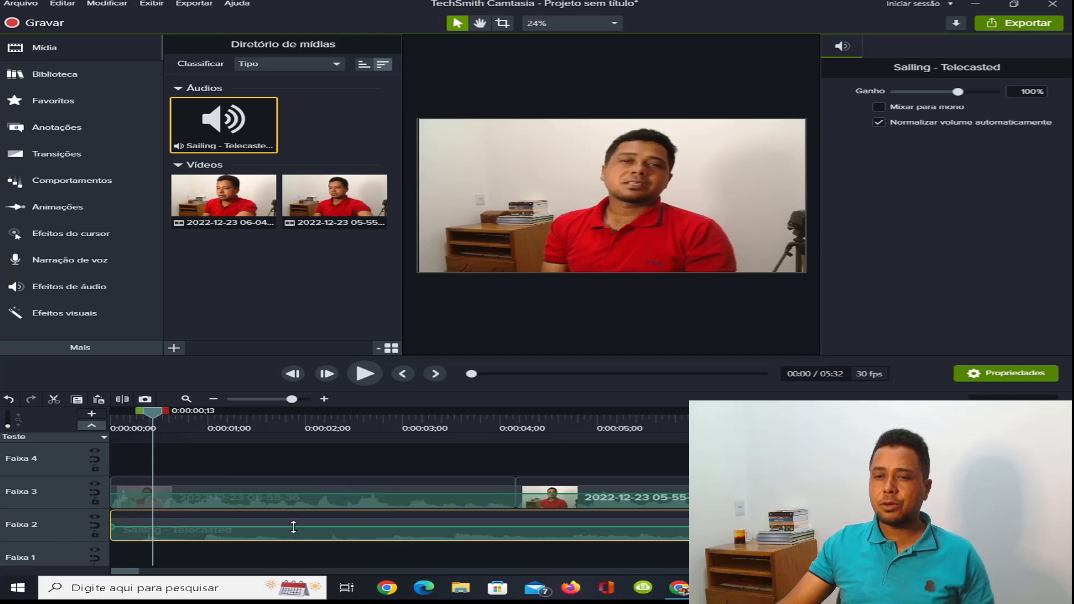
left_click(300, 563)
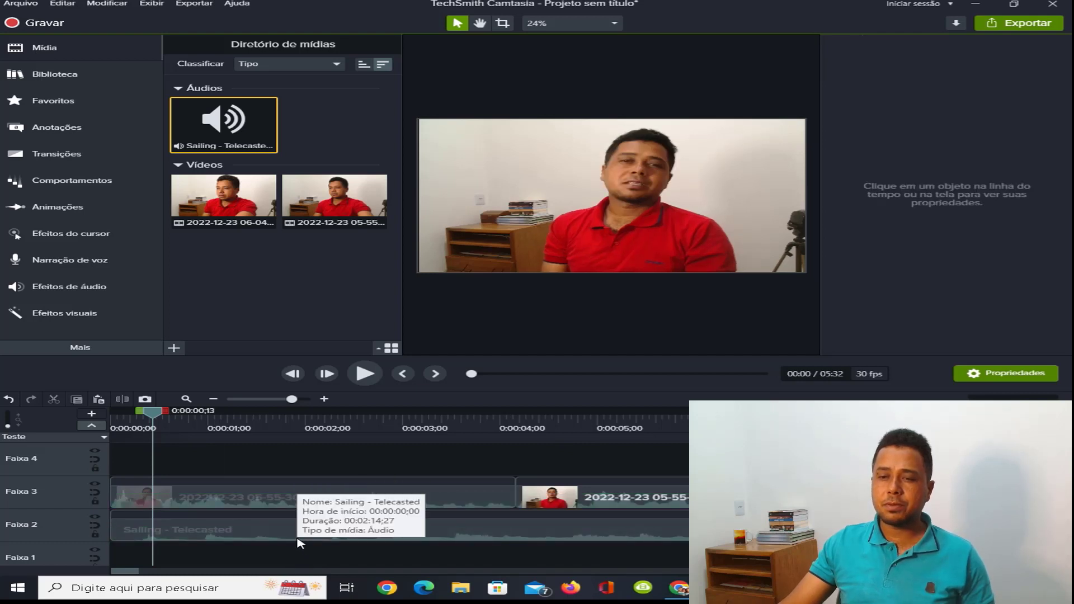
left_click(299, 538)
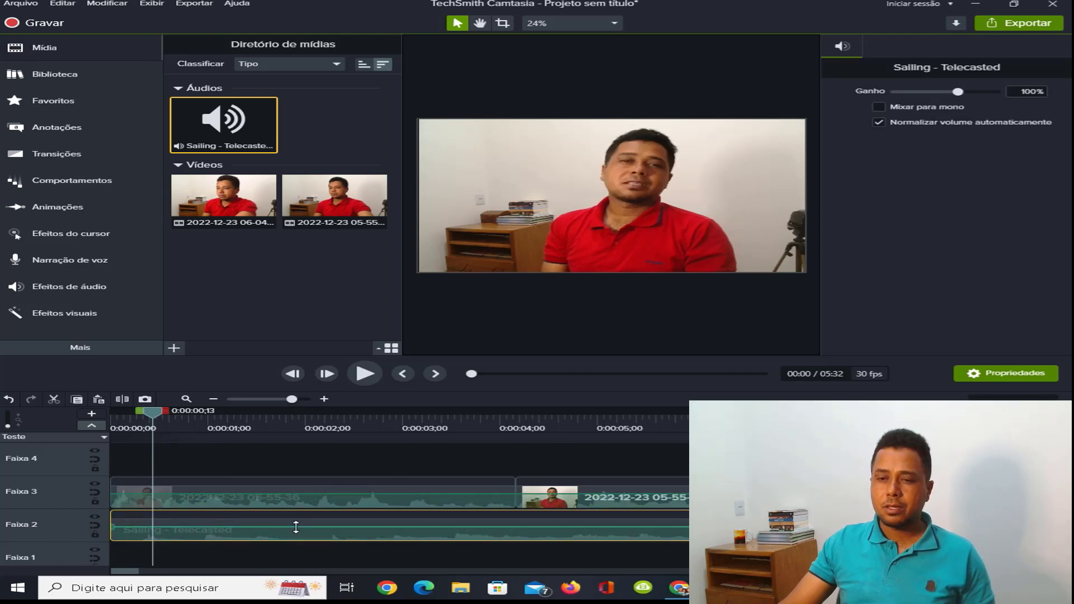
left_click_drag(296, 527, 291, 520)
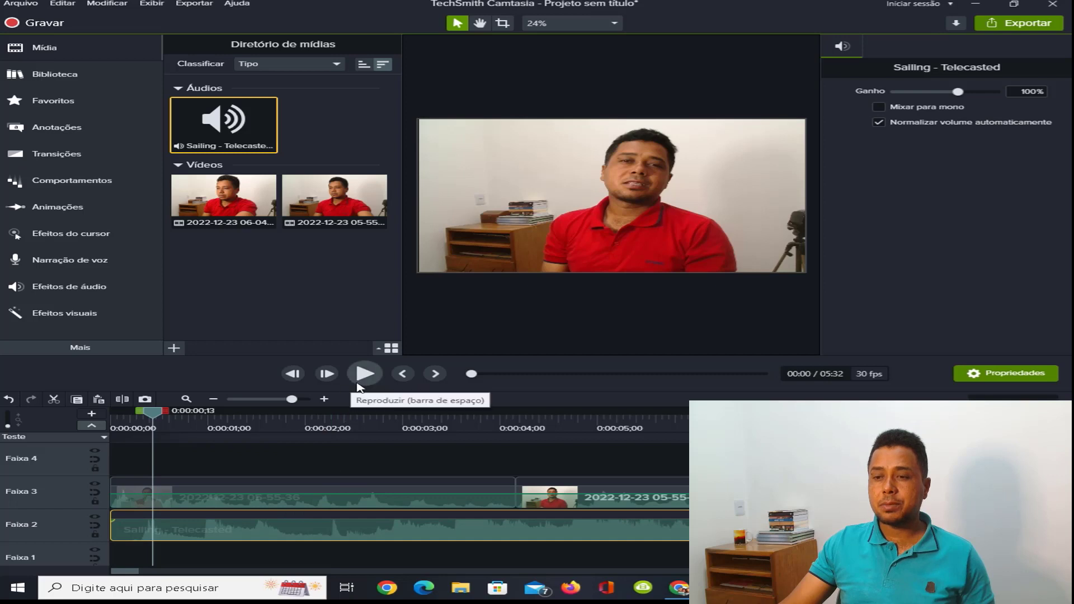
left_click(364, 375)
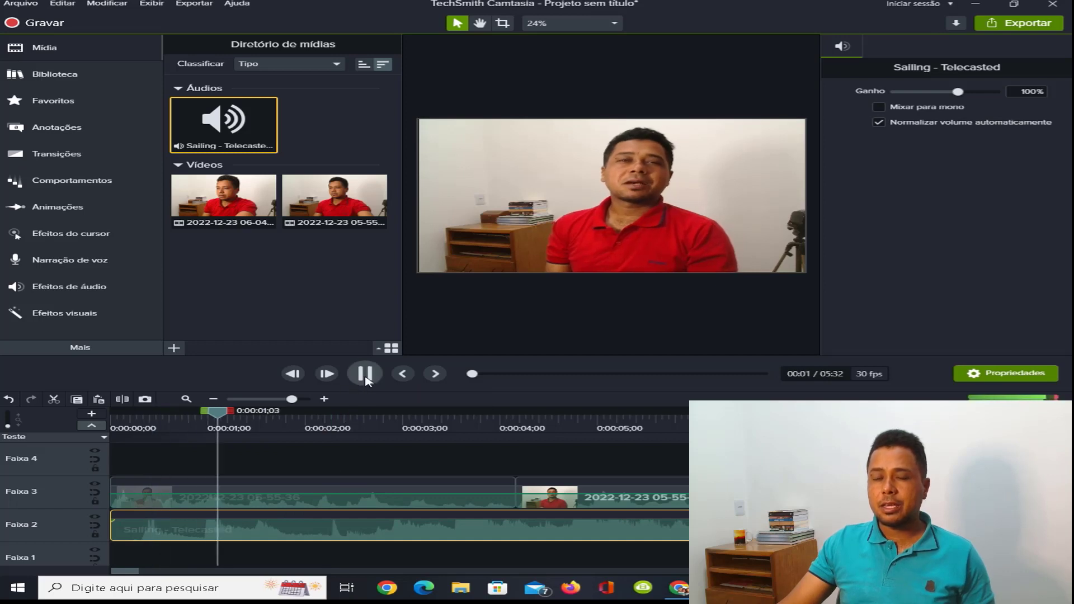
left_click(366, 378)
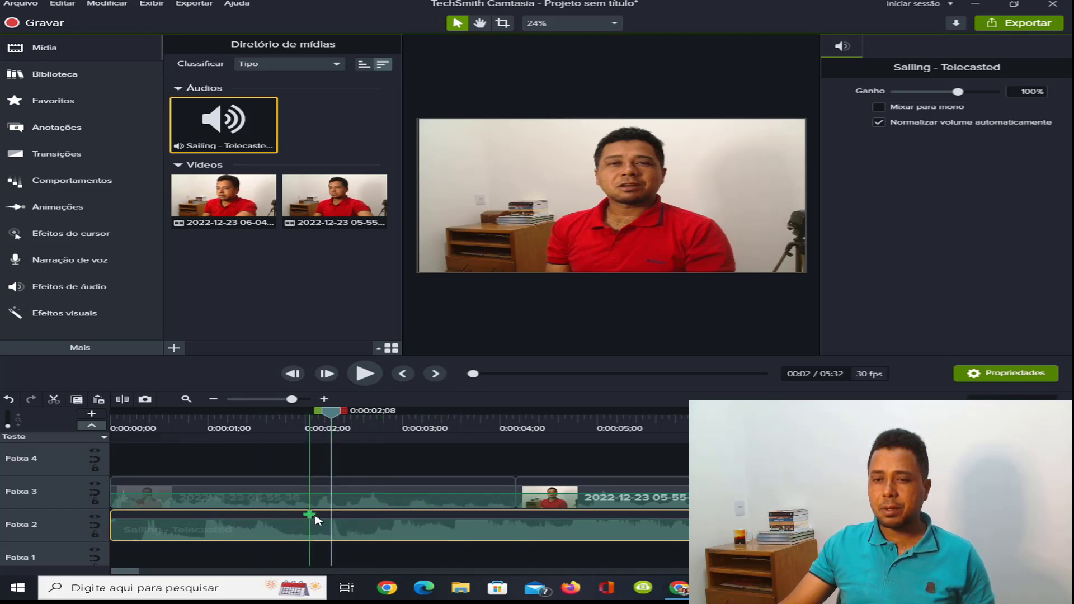
- Raise the audio volume of the first clip on Faixa 3 and play it from 0:00:02;08
left_click_drag(366, 494, 367, 488)
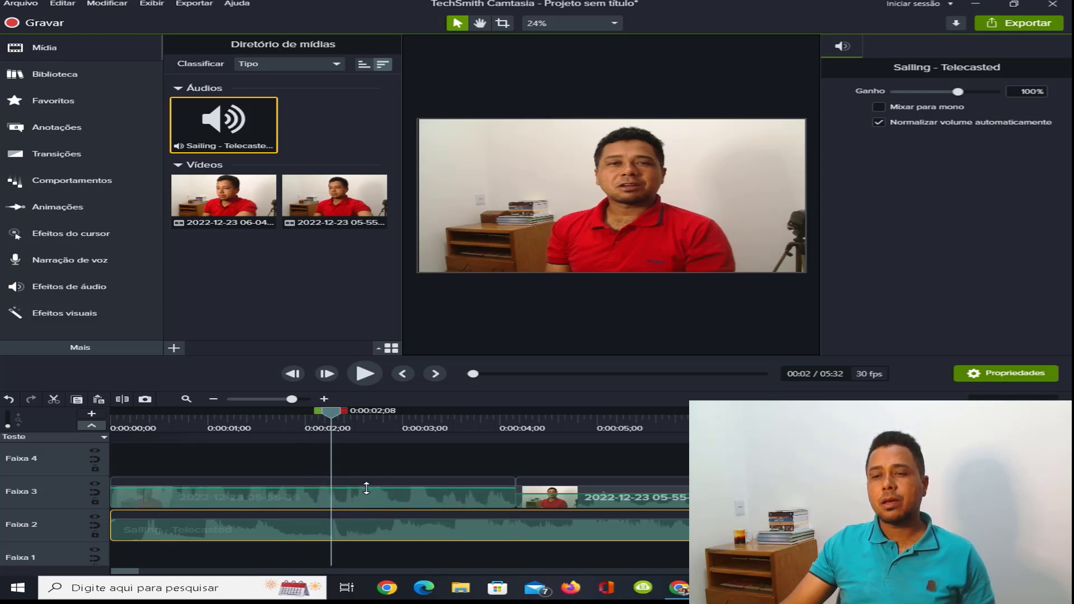
left_click(366, 488)
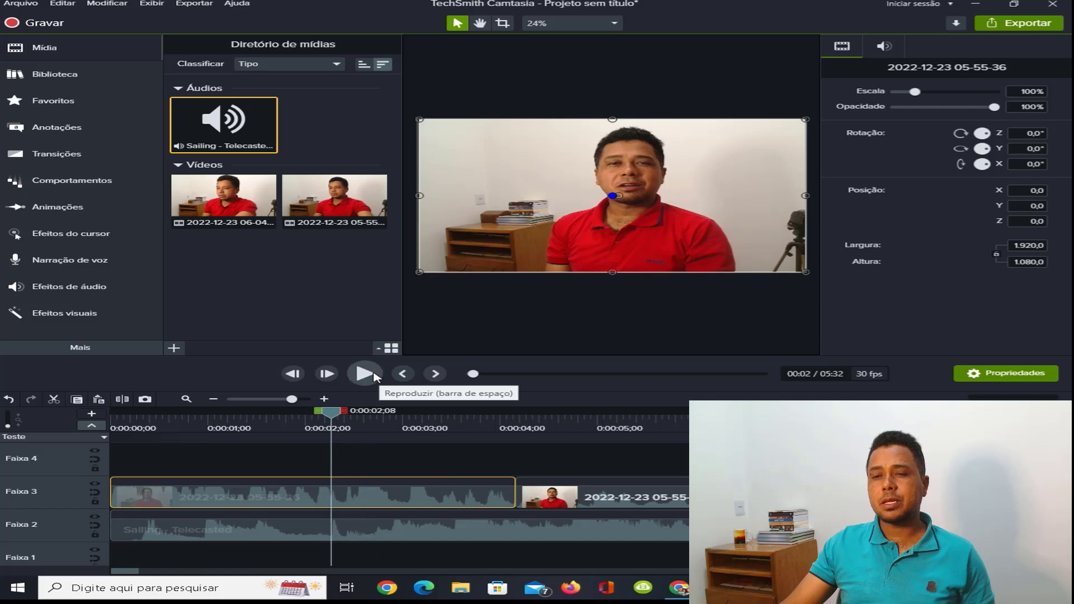
left_click(365, 374)
left_click(365, 374)
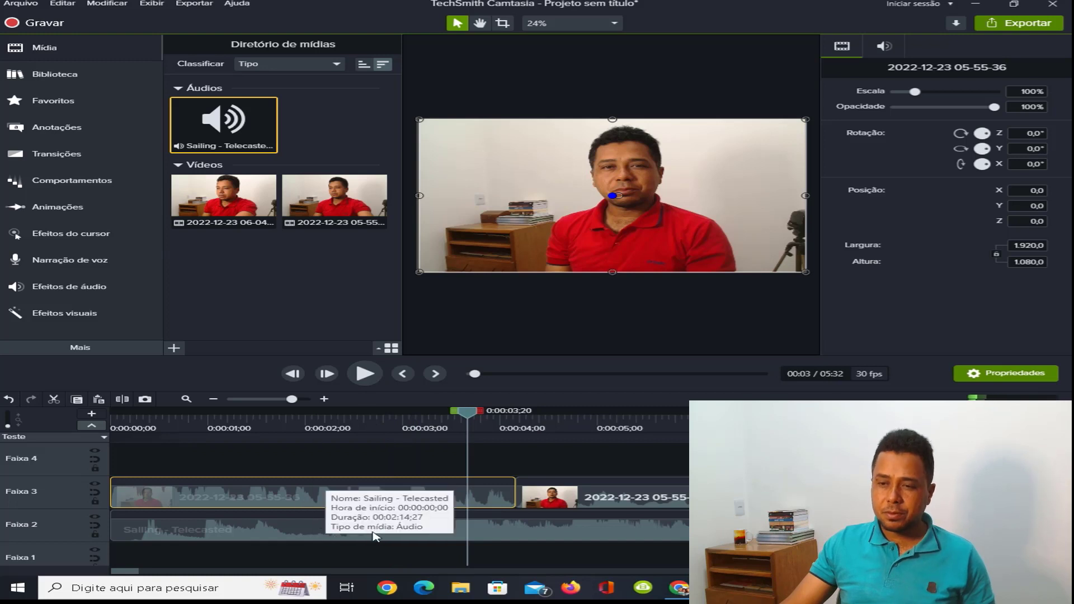
- Lower the audio volume of the first clip on Faixa 3 back to about its original level
left_click(485, 531)
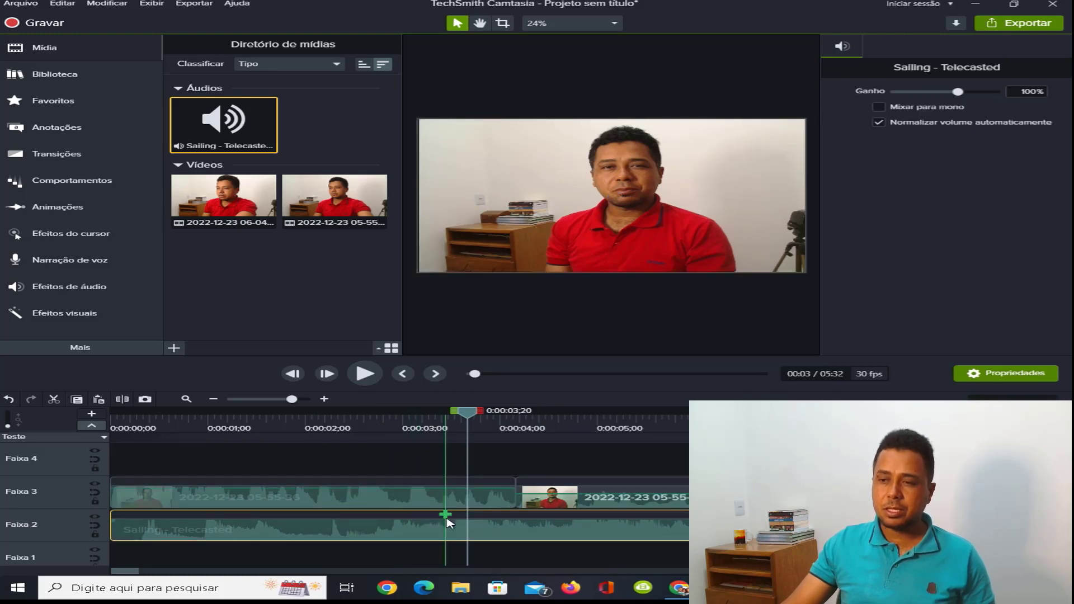
left_click_drag(456, 482, 457, 493)
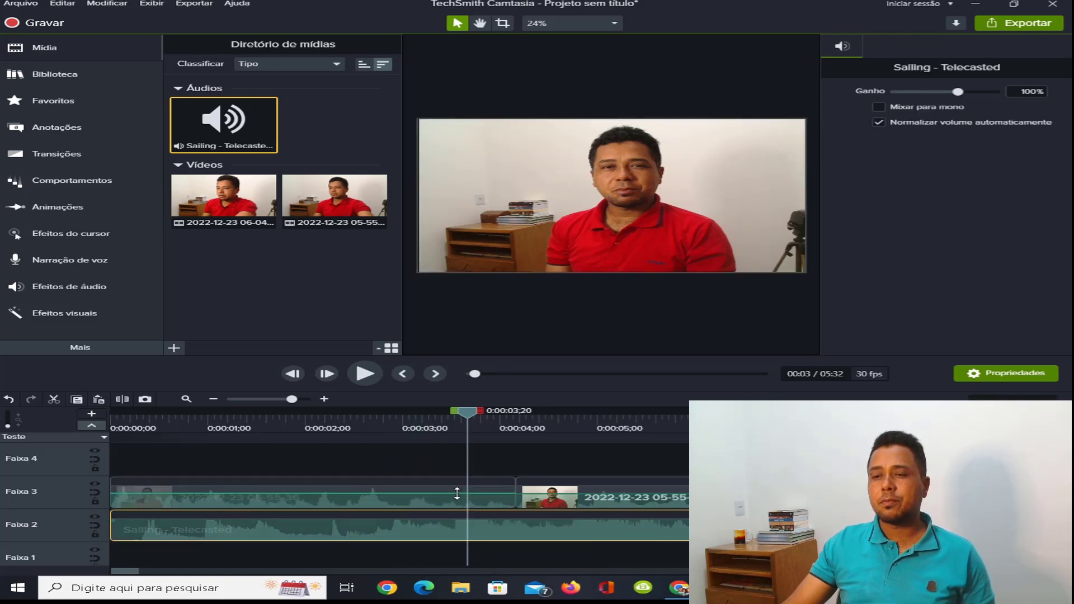
left_click(459, 493)
left_click(464, 515)
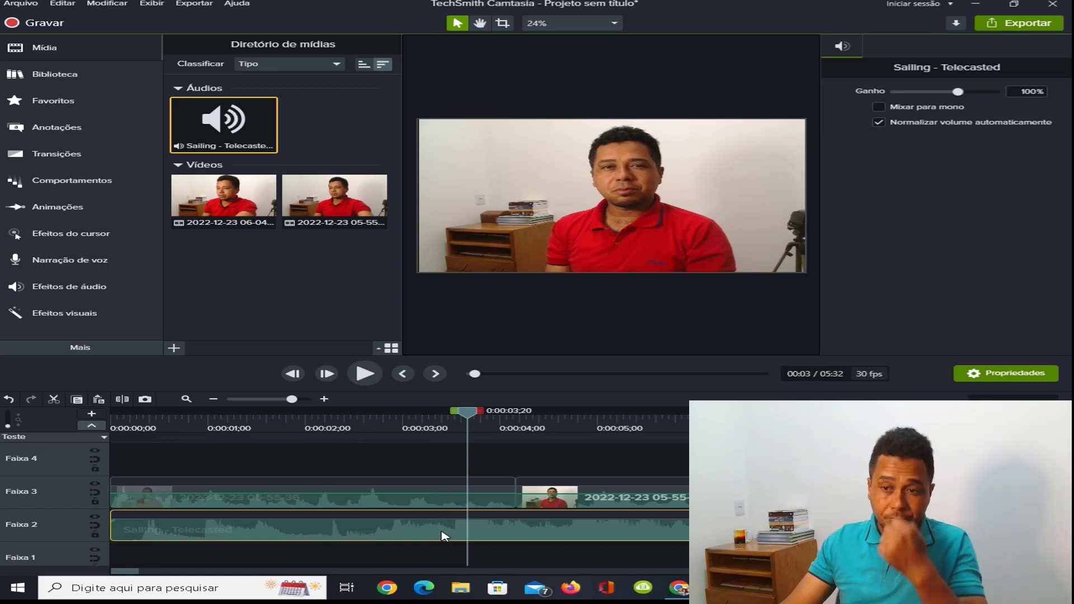
- Replace the music clip on Faixa 2 with a fresh copy of Sailing - Telecasted at the timeline start
key("Delete")
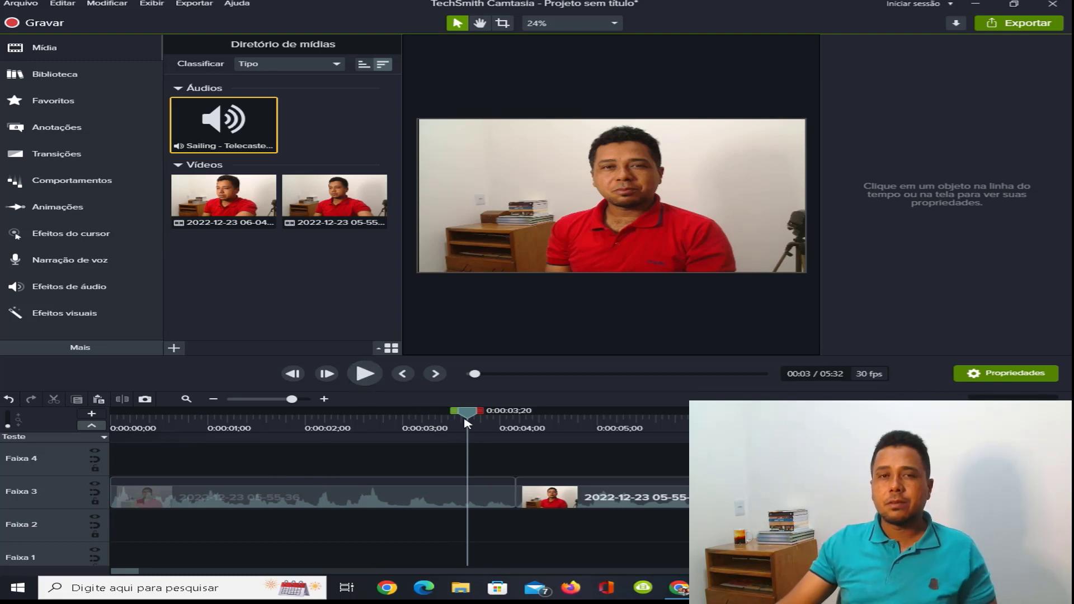
left_click_drag(224, 121, 112, 526)
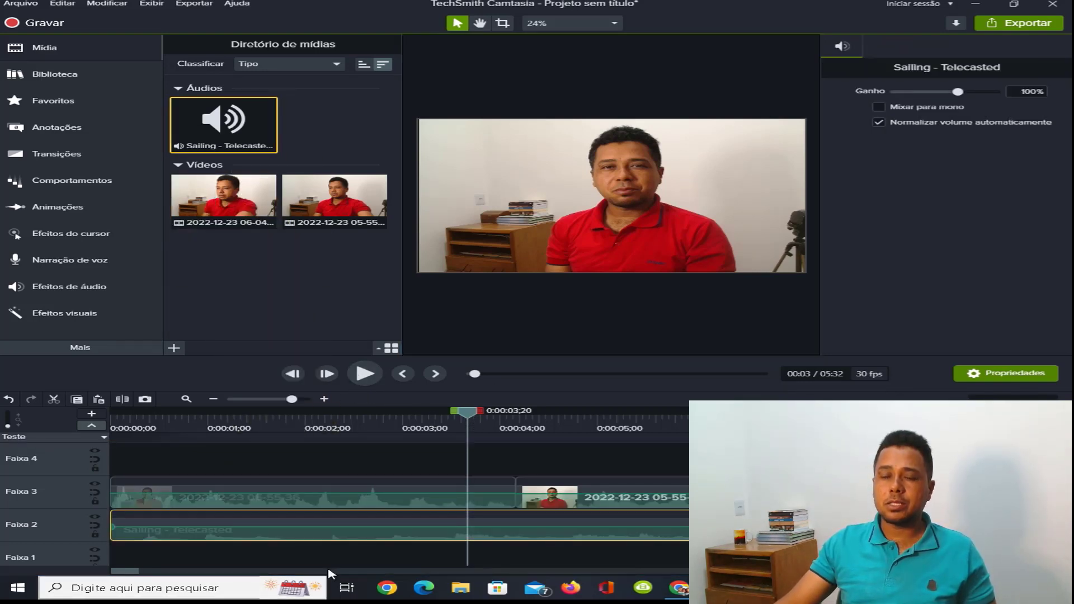
- Split the music at 0:00:02;01, delete the part before it and move the remainder to the timeline start
left_click_drag(467, 412, 309, 458)
key("s")
left_click(278, 537)
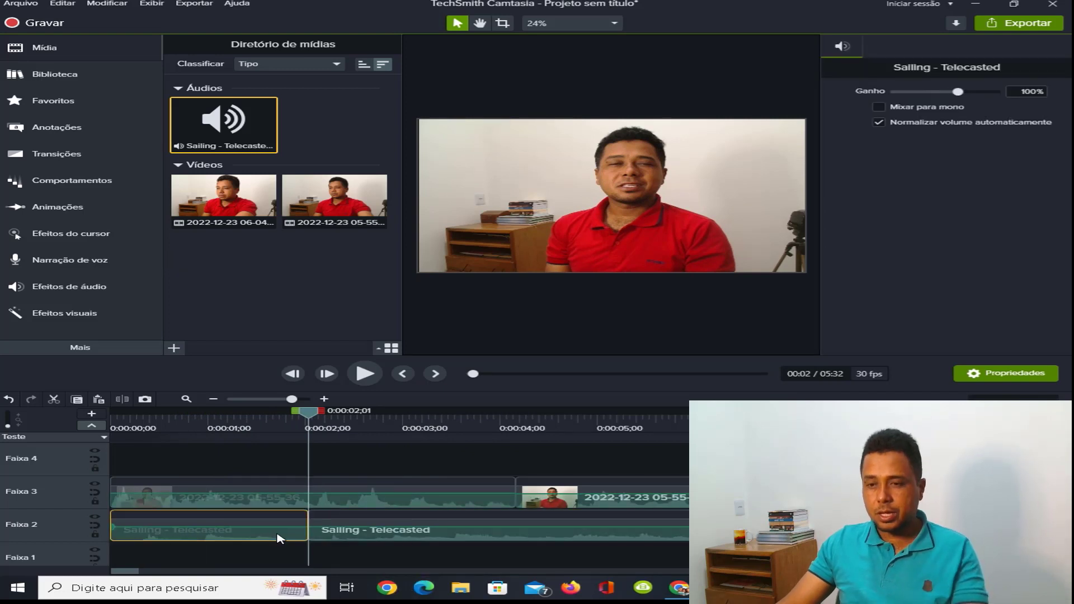
key("Delete")
left_click_drag(358, 533, 130, 521)
- Split the music at 0:00:04;05, where the first Faixa 3 clip ends, and delete the part after it
left_click_drag(315, 417, 516, 451)
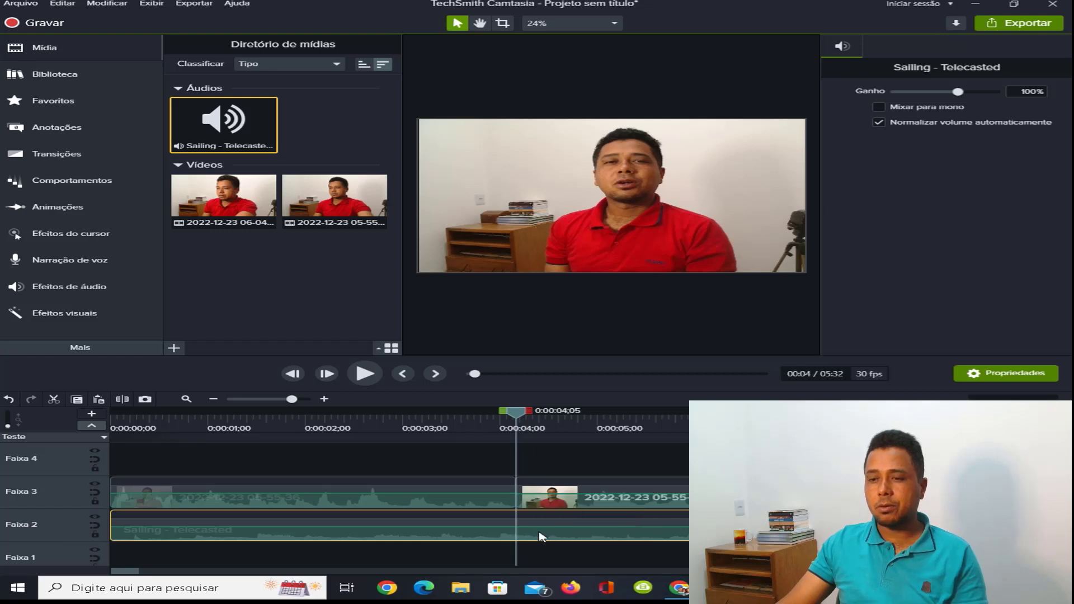
key("s")
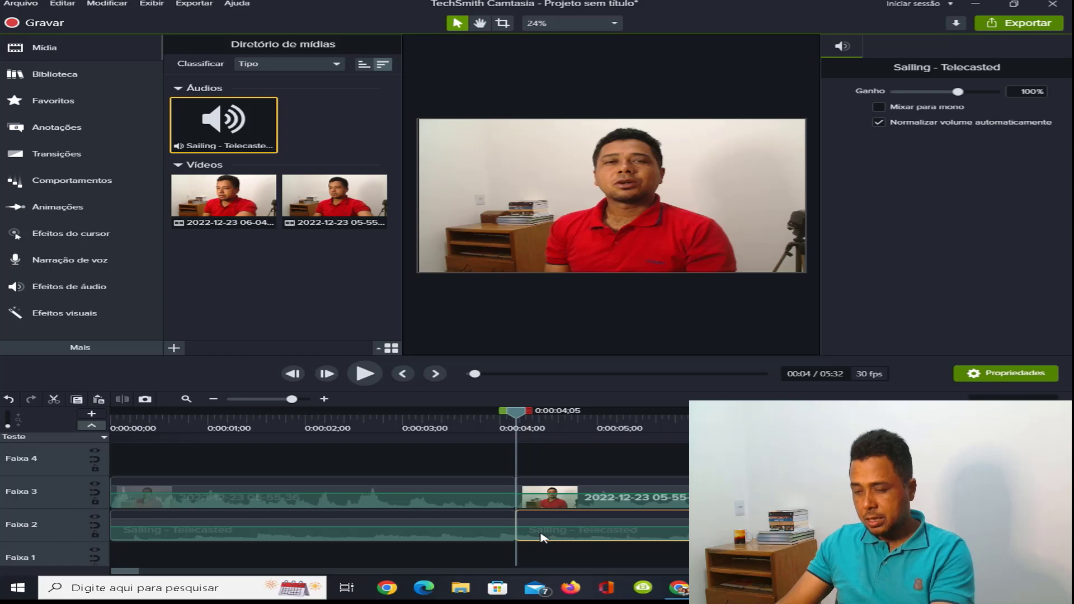
key("Delete")
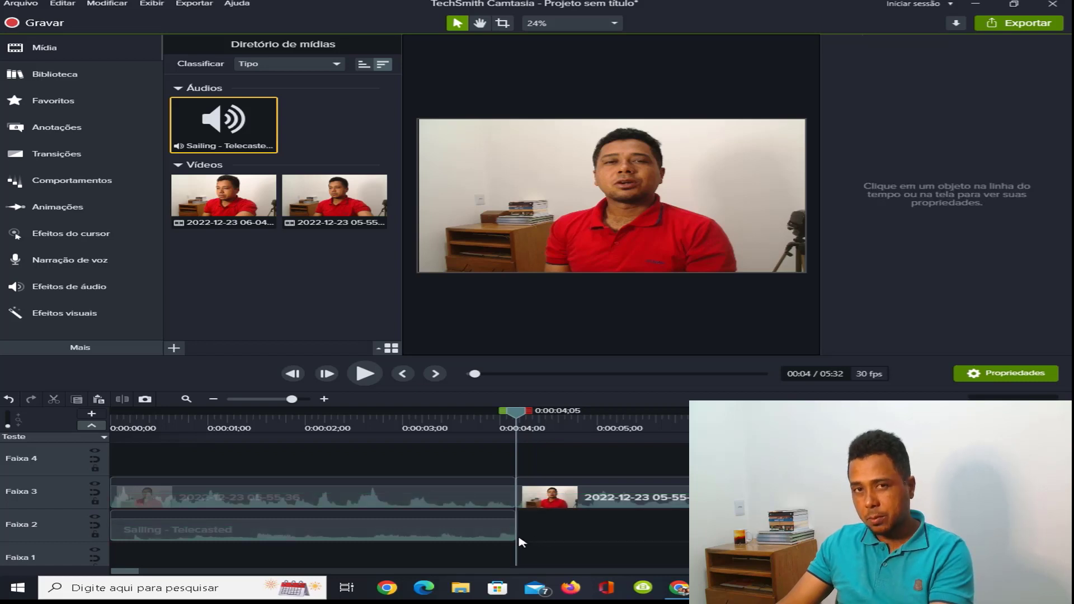
- Play the timeline across the end of the trimmed music and move the playhead back to 0:00:02;24
left_click(457, 533)
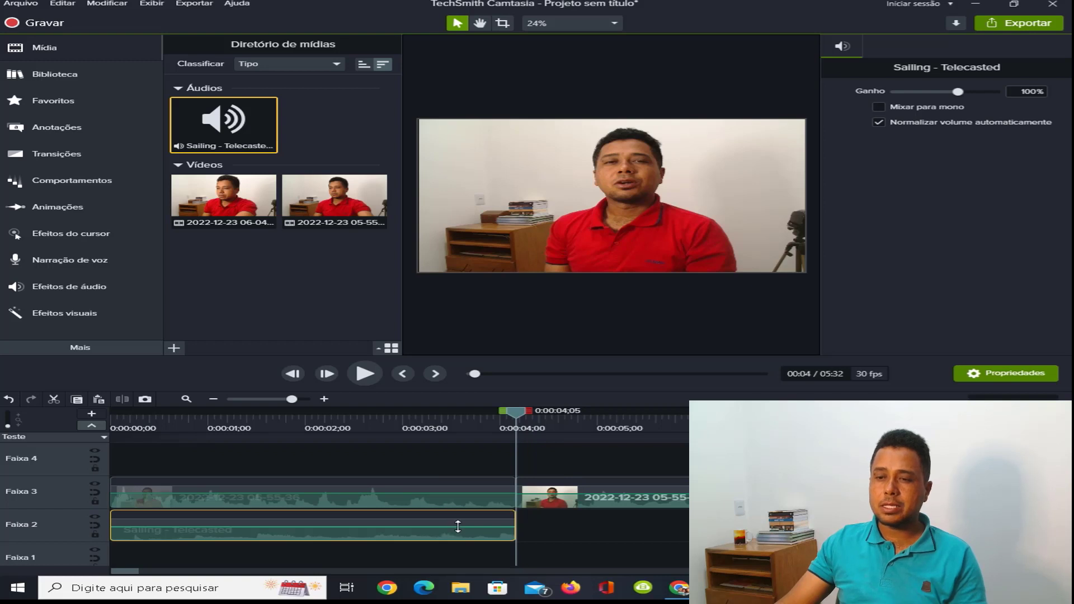
left_click(482, 436)
left_click(470, 436)
left_click(365, 375)
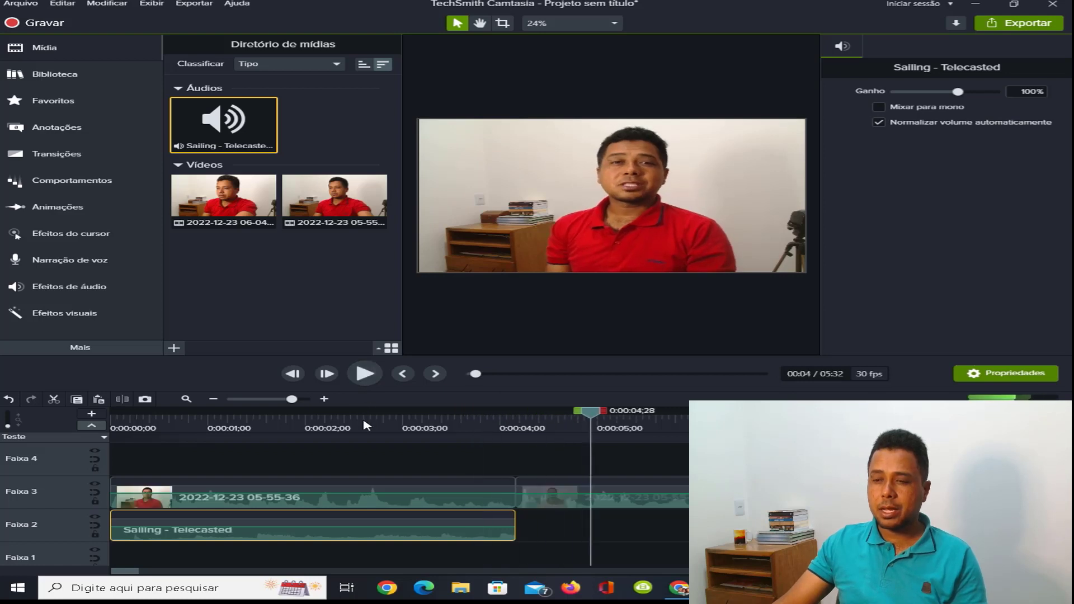
left_click_drag(576, 415, 384, 428)
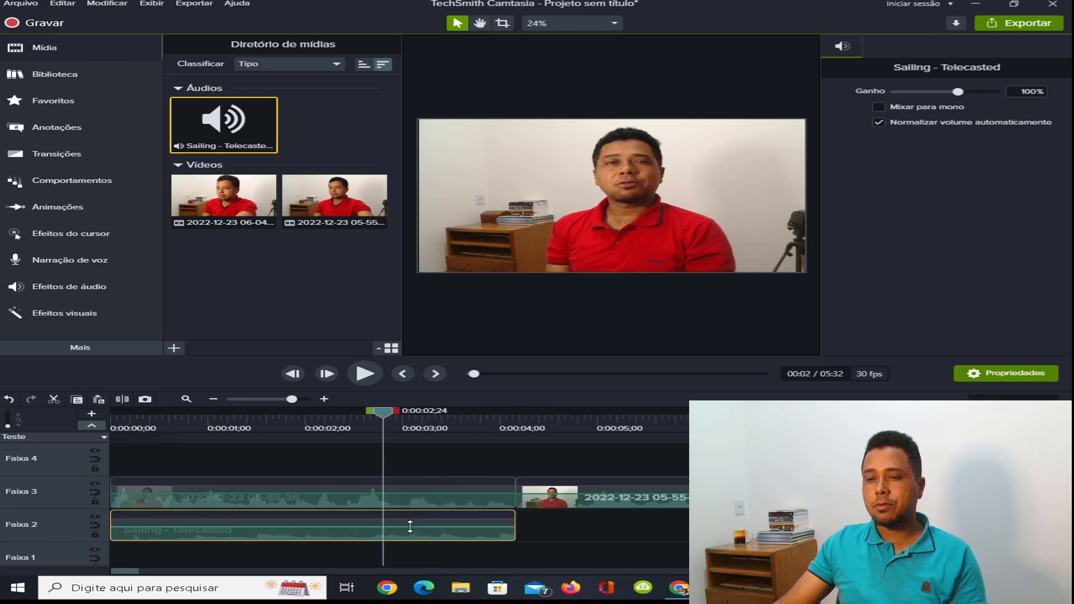
- Add audio points on the Faixa 2 music at about 3 seconds and near its end, and lower the end point for a fade-out
right_click(412, 528)
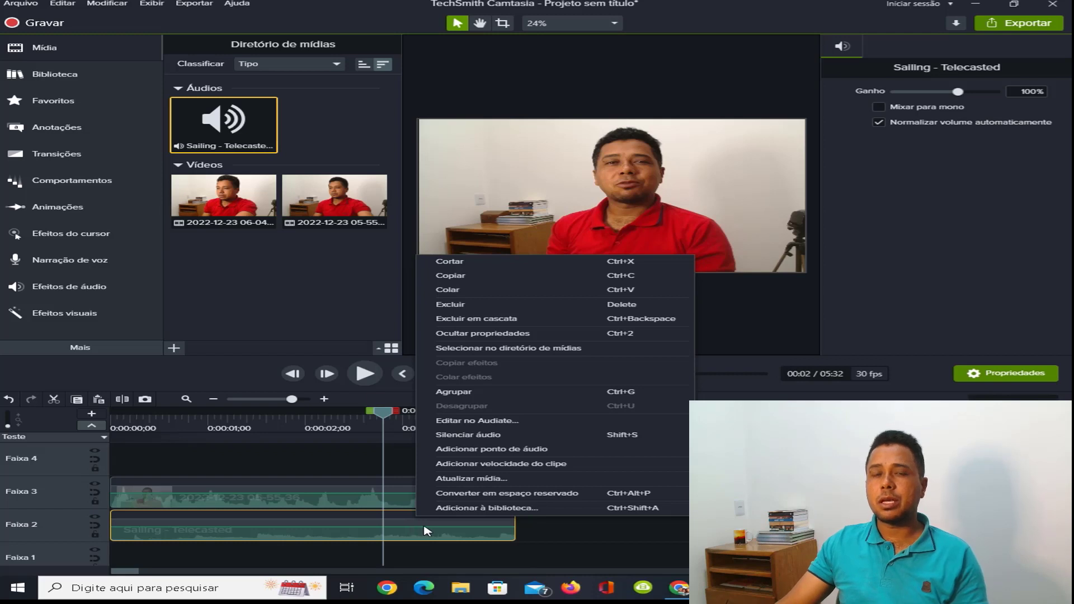
left_click(491, 454)
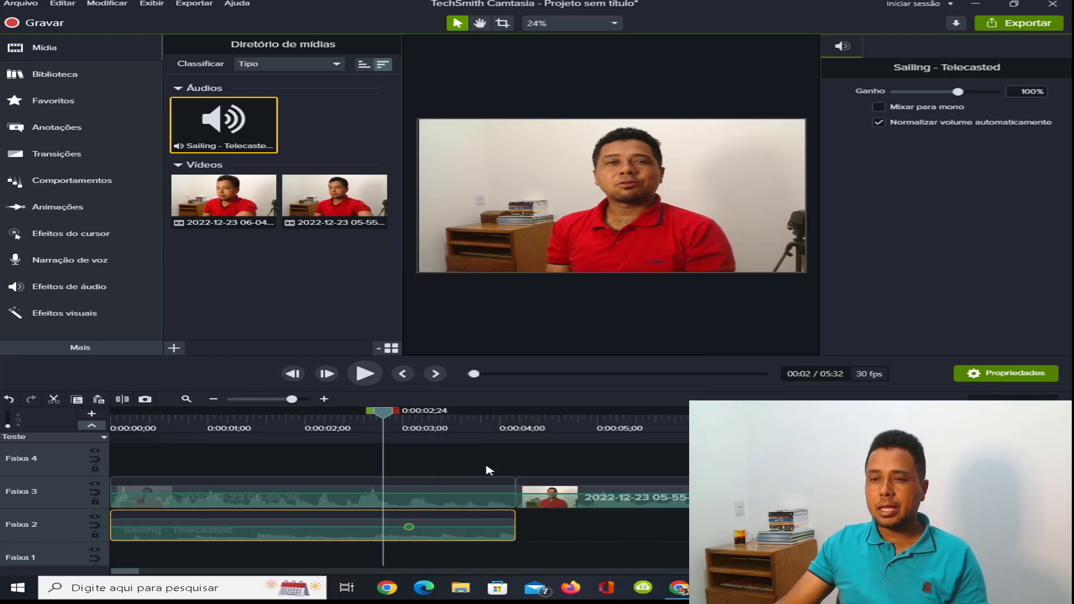
right_click(495, 528)
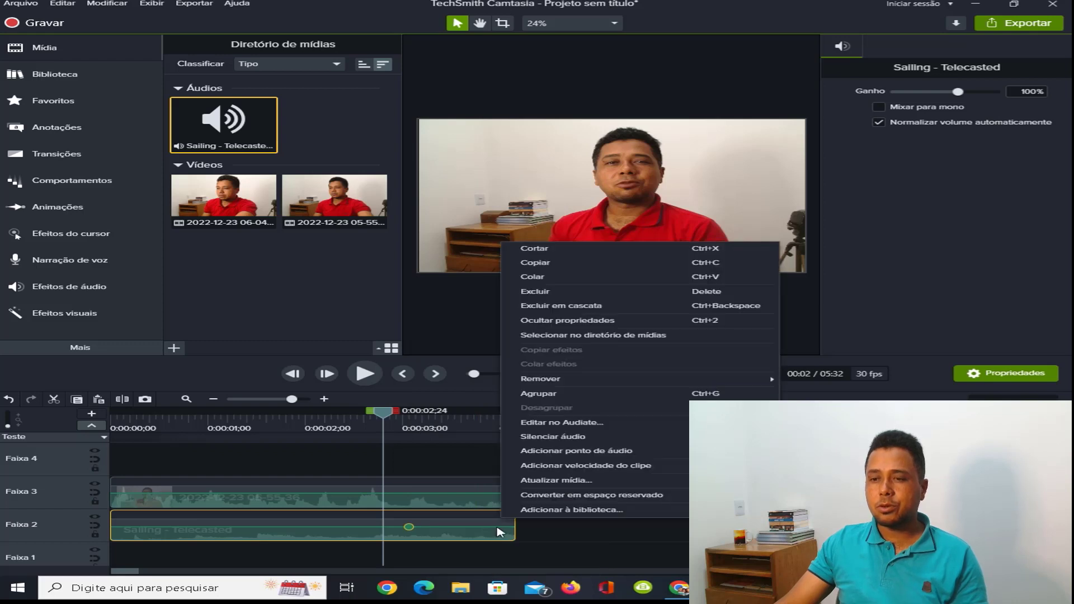
left_click(541, 450)
left_click_drag(498, 528, 525, 540)
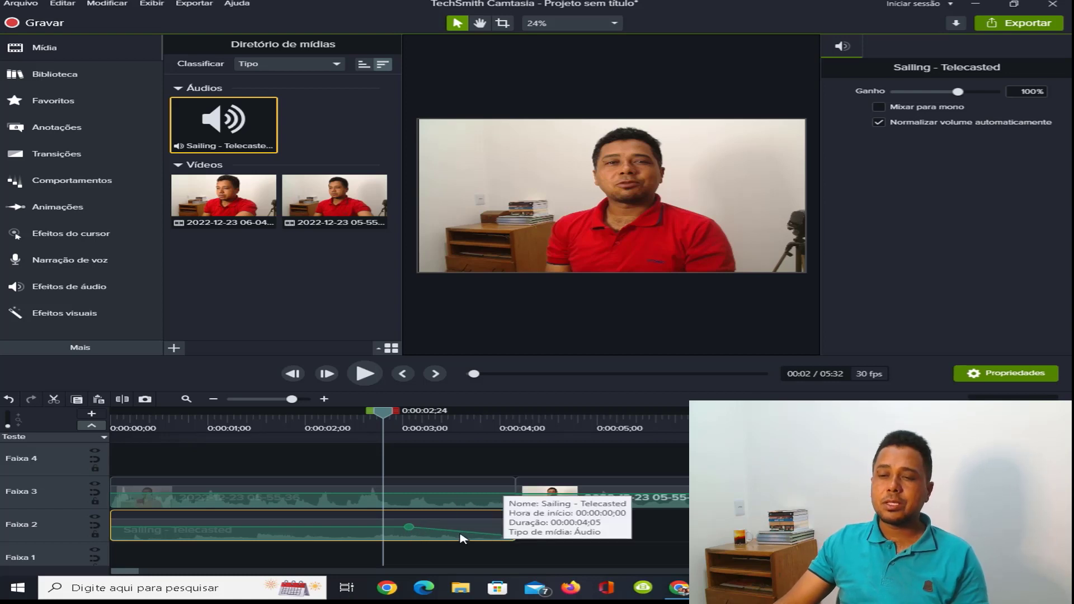
- Play the timeline through the music's fade-out and move the playhead back to 0:00:03;27
left_click_drag(386, 415, 343, 415)
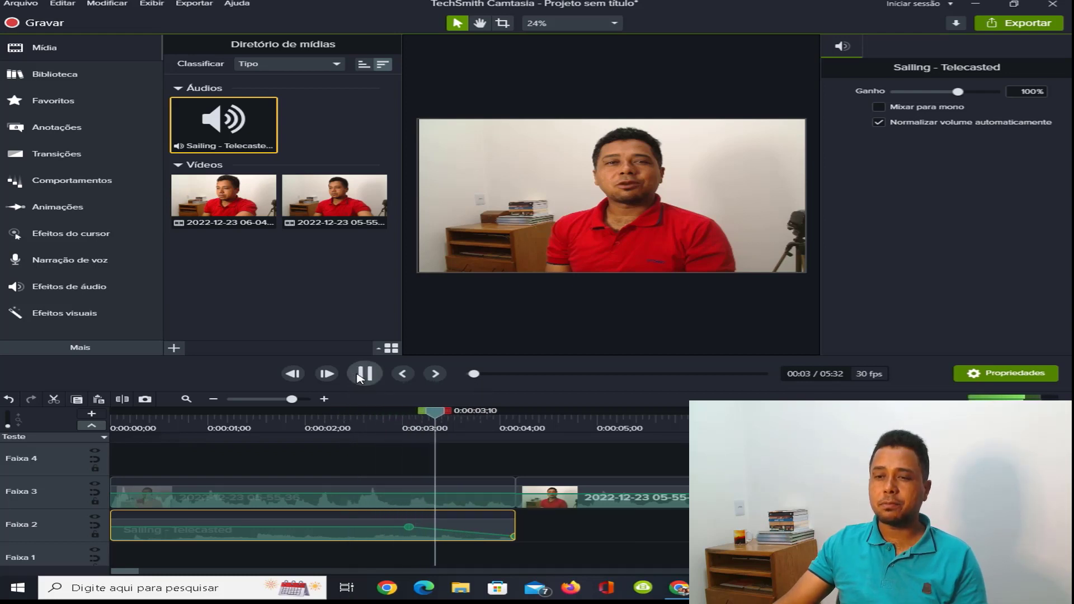
left_click(360, 374)
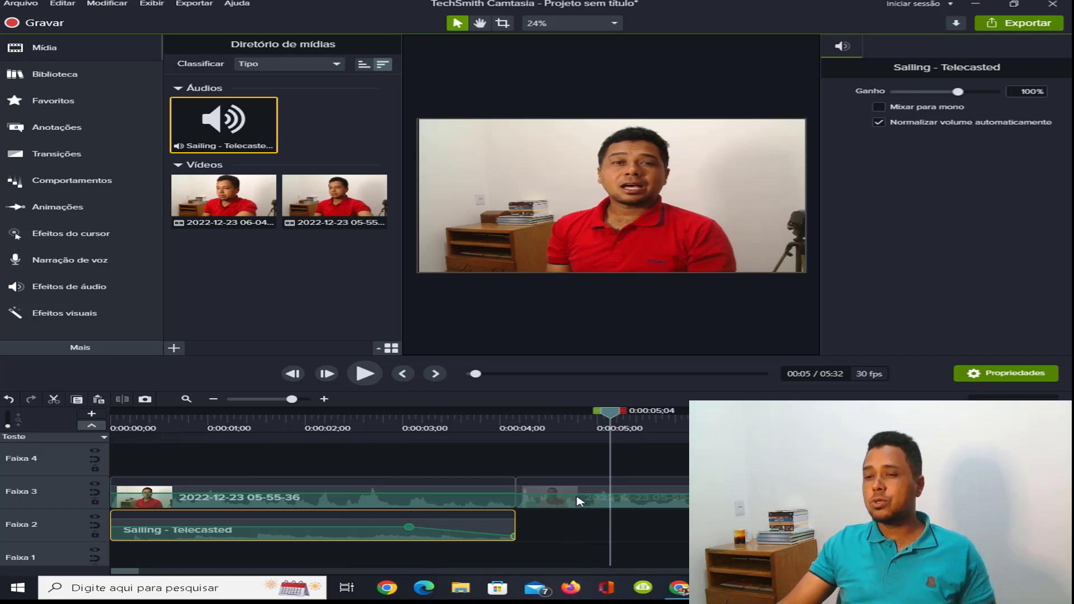
left_click_drag(609, 420, 490, 420)
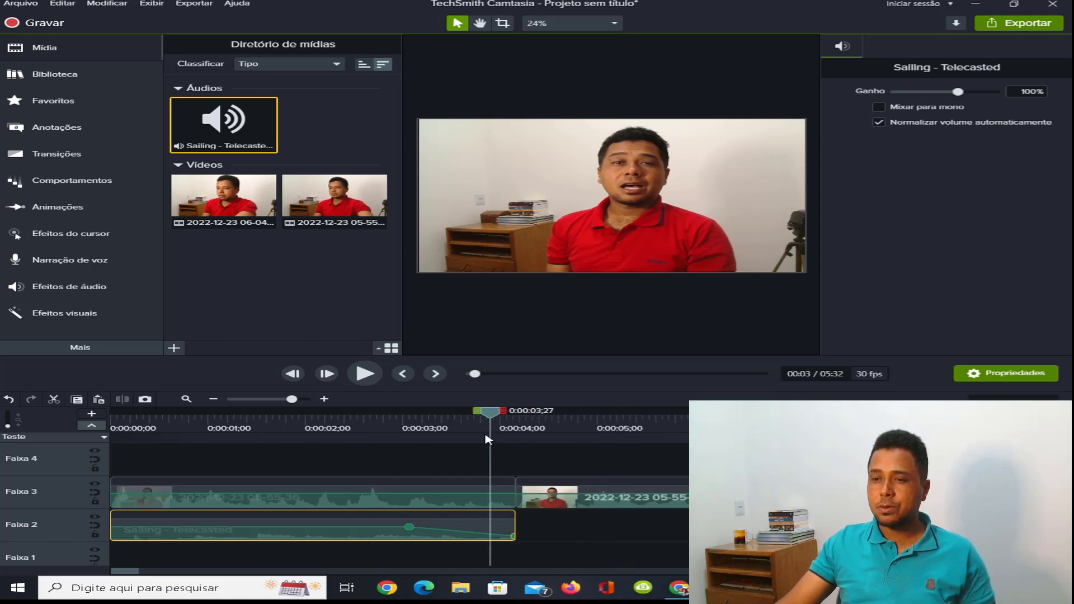
- Apply the Cube transition at the join between the first two video clips on Faixa 3
left_click(509, 493)
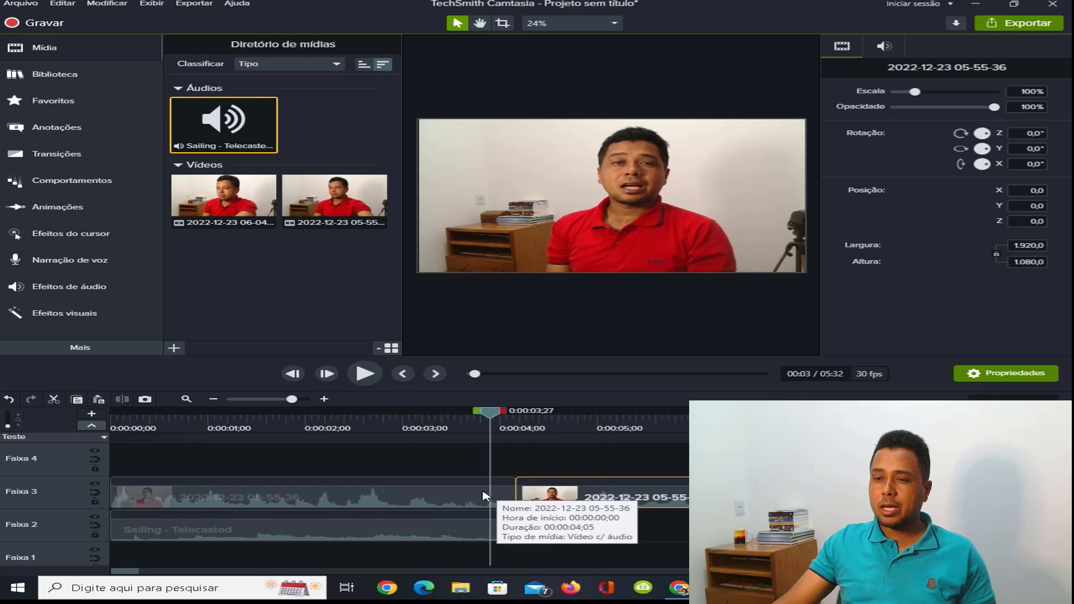
left_click(550, 494)
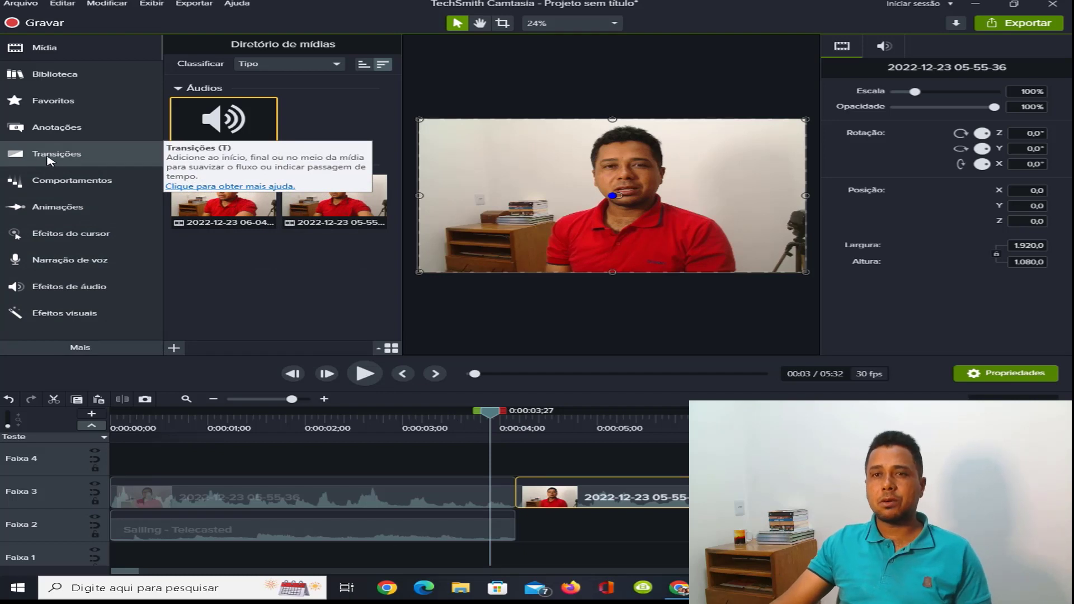
left_click(56, 160)
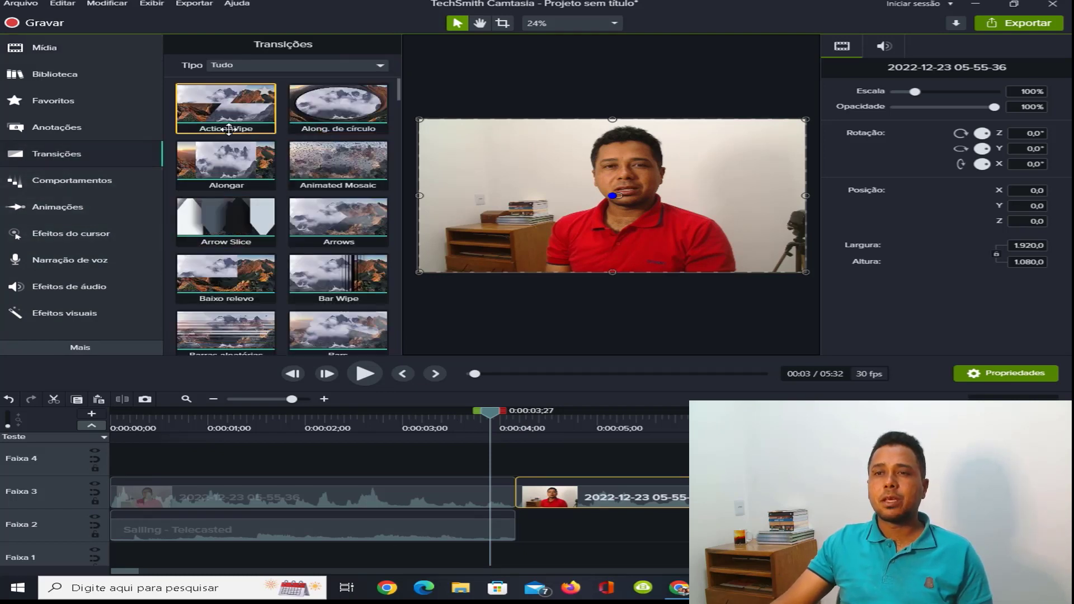
scroll(305, 235, "down", 5)
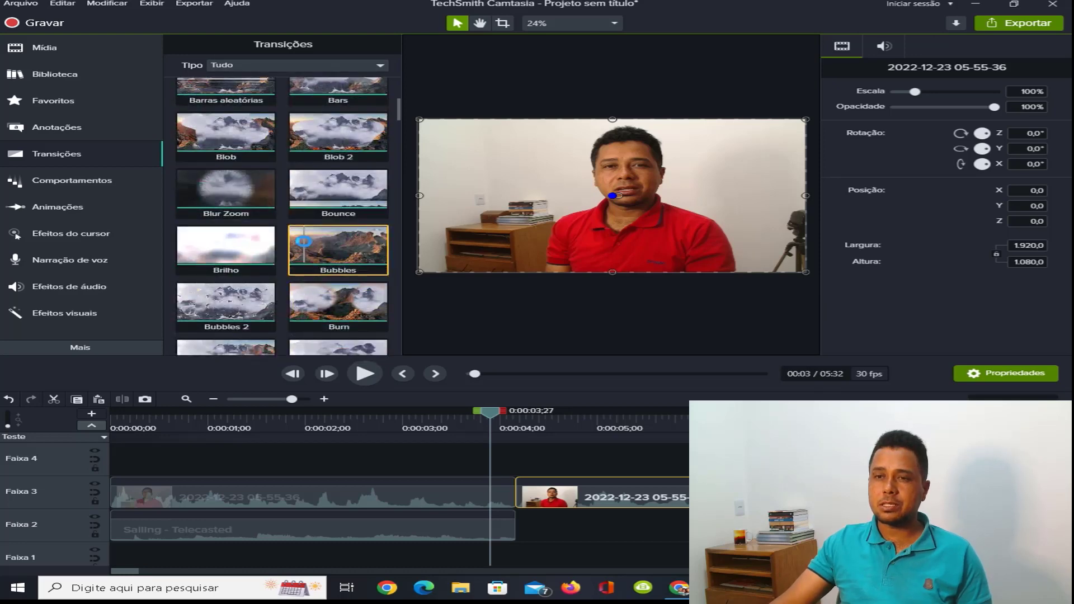
scroll(304, 242, "down", 2)
scroll(304, 241, "down", 2)
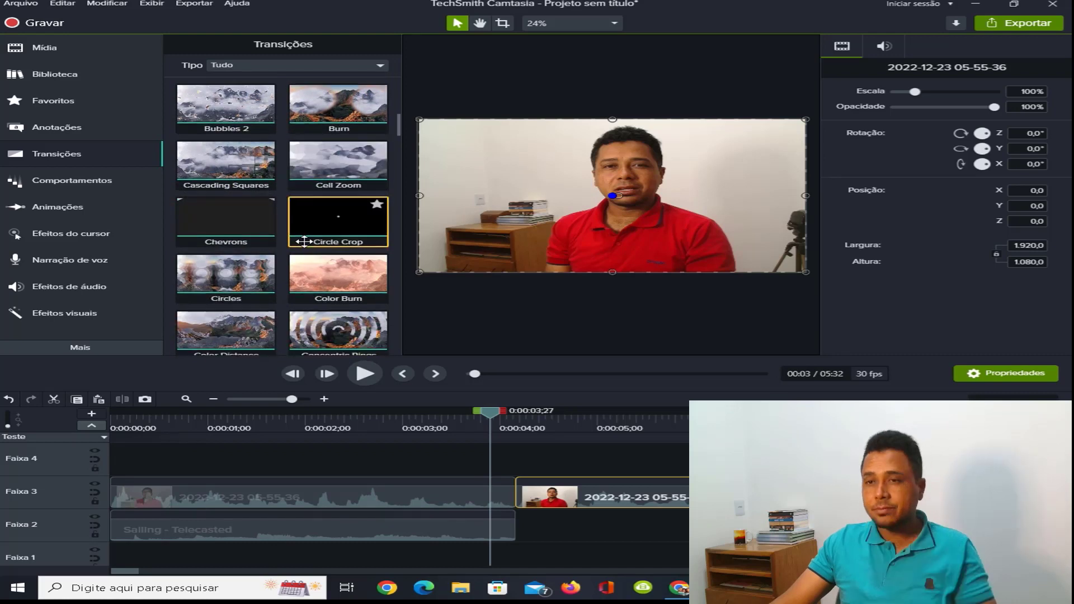
scroll(304, 242, "down", 1)
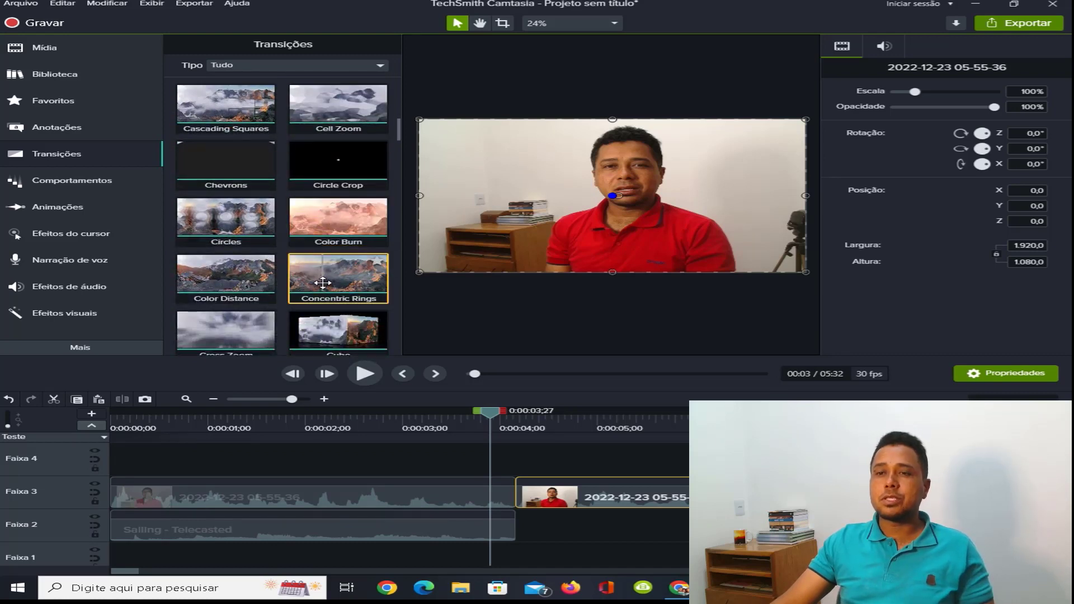
scroll(324, 280, "down", 2)
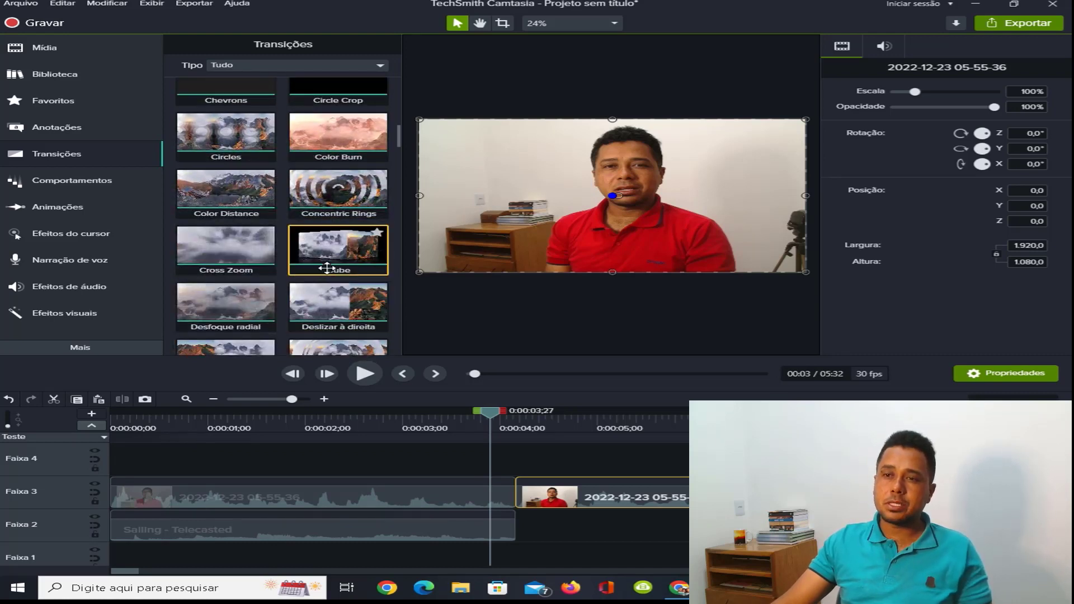
left_click_drag(323, 255, 521, 496)
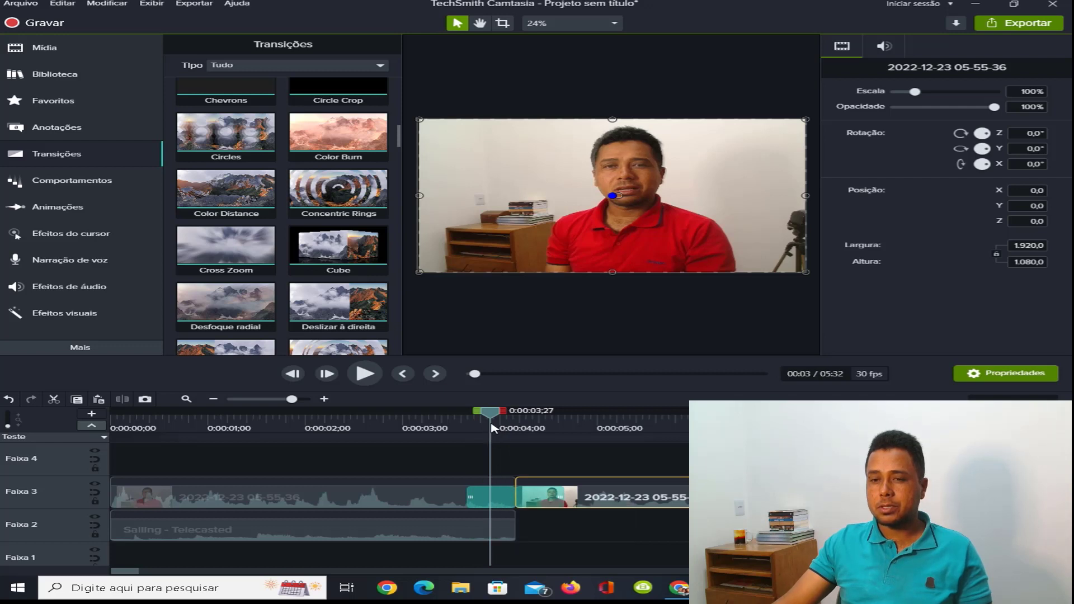
- Try the Concentric Rings transition at the join between the first two Faixa 3 clips and reapply Cube there
left_click_drag(491, 417, 462, 424)
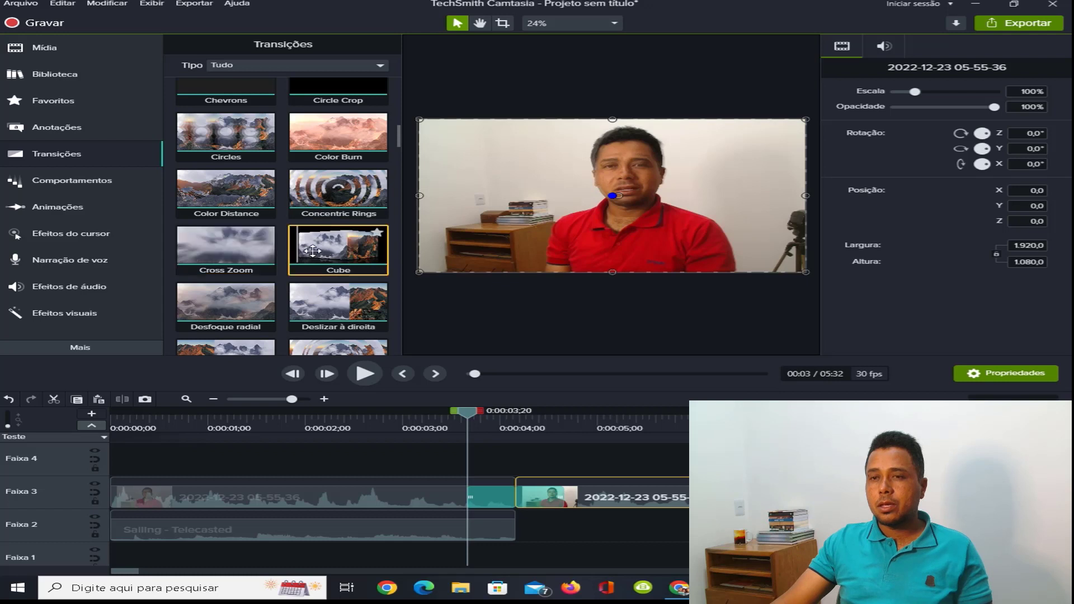
left_click_drag(321, 190, 468, 419)
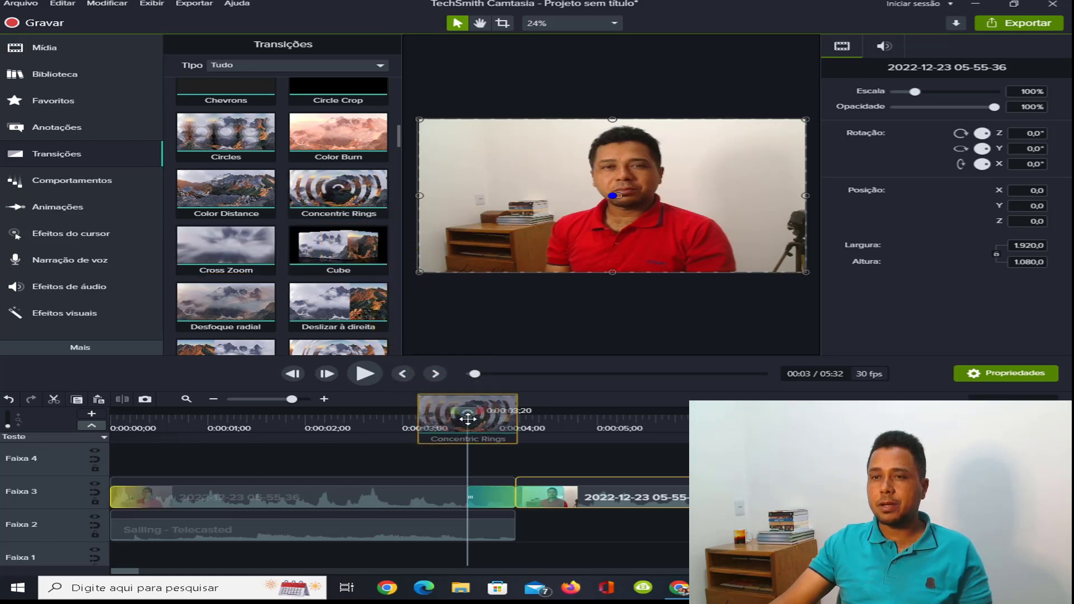
left_click_drag(467, 419, 512, 498)
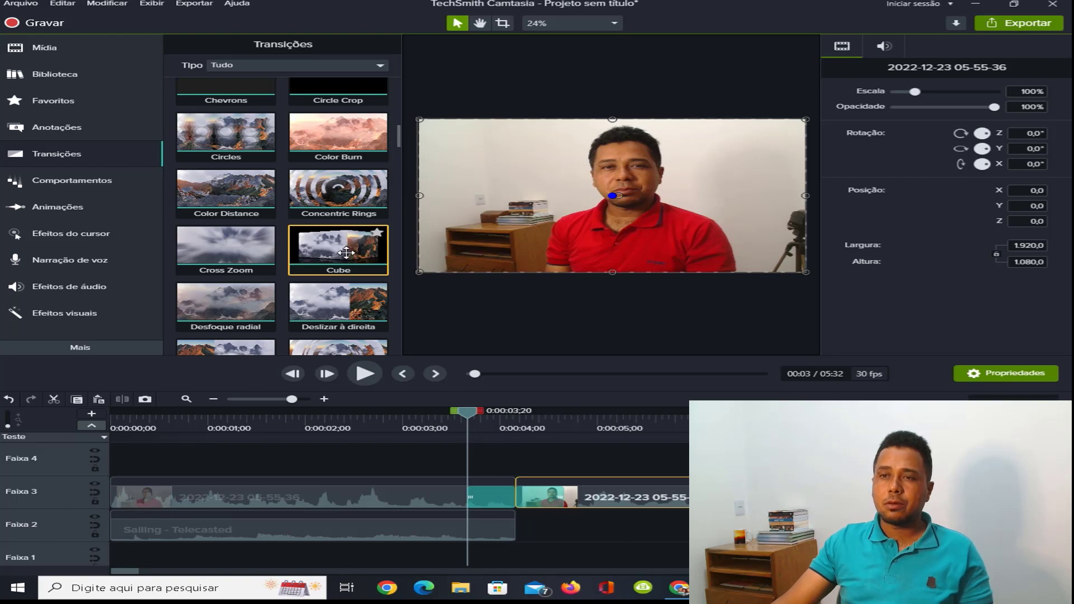
left_click_drag(346, 253, 515, 497)
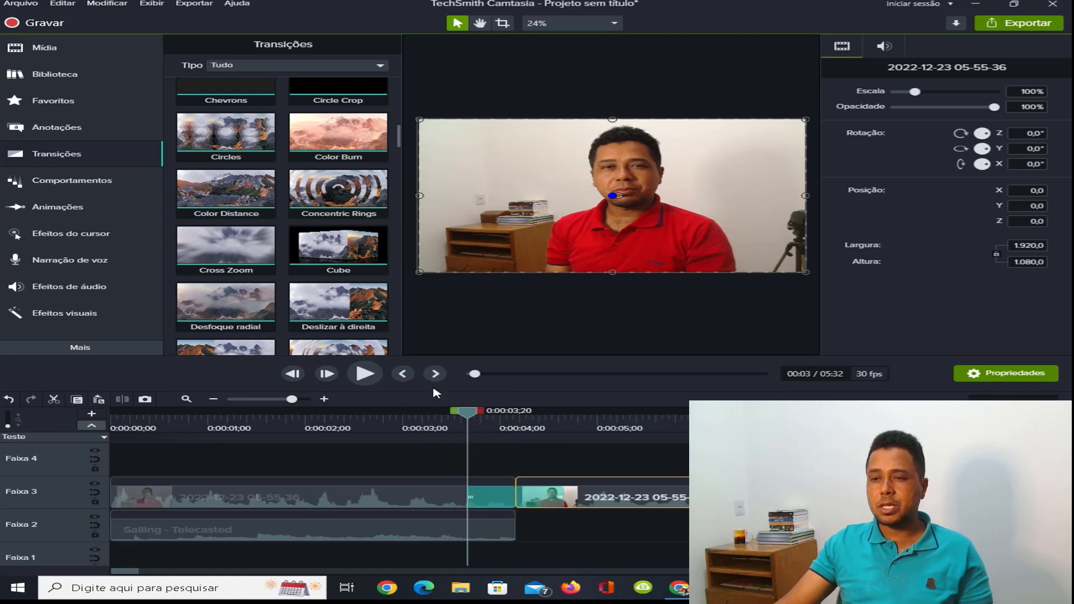
- Preview the transition between the first two Faixa 3 clips twice, starting playback shortly before the join
left_click_drag(468, 420, 447, 421)
left_click(365, 374)
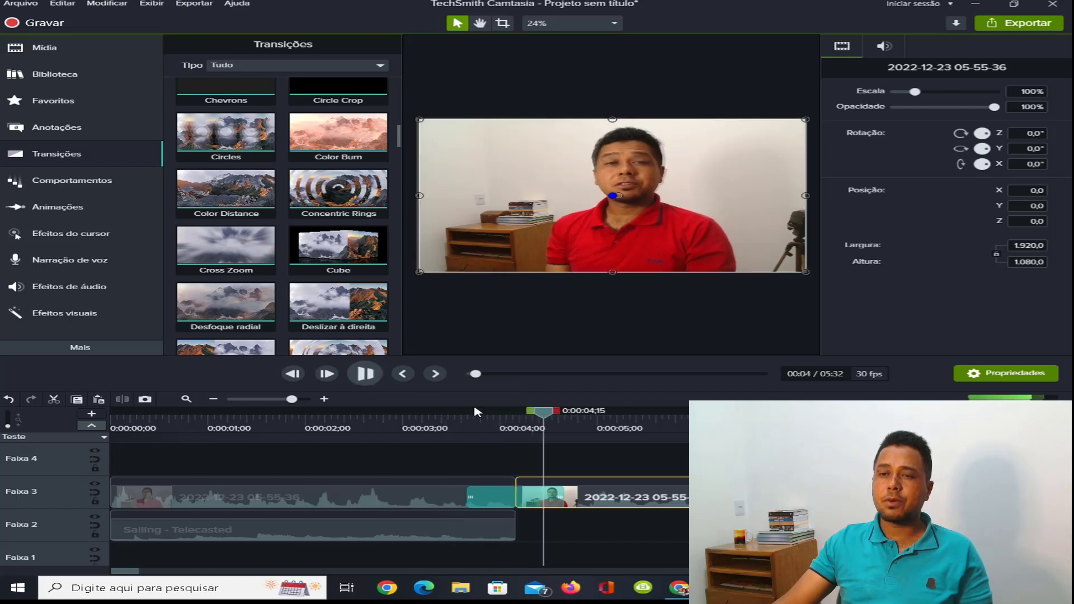
key("space")
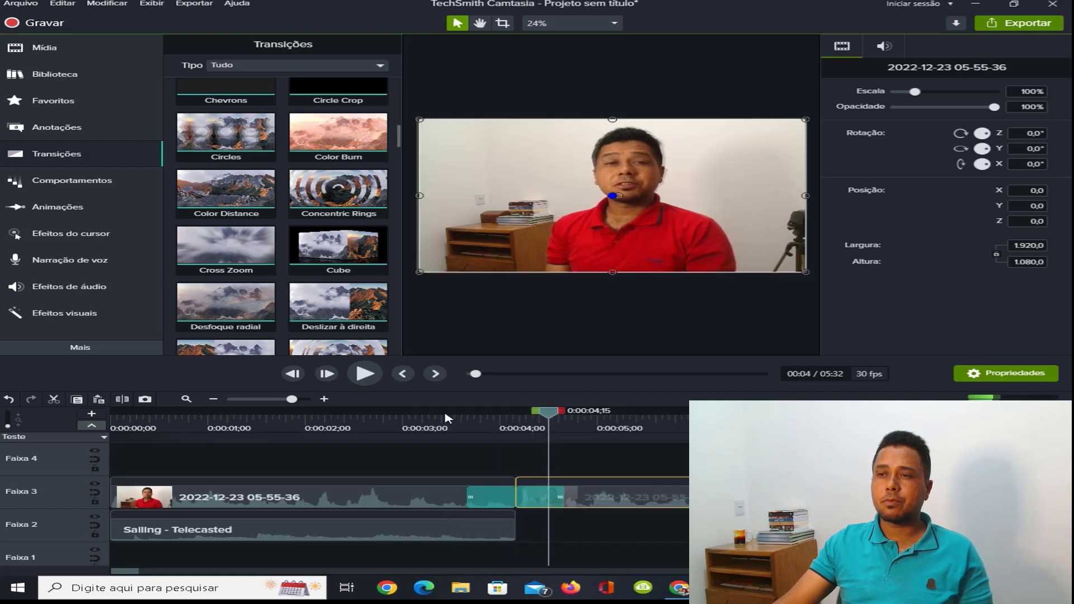
left_click_drag(547, 417, 376, 417)
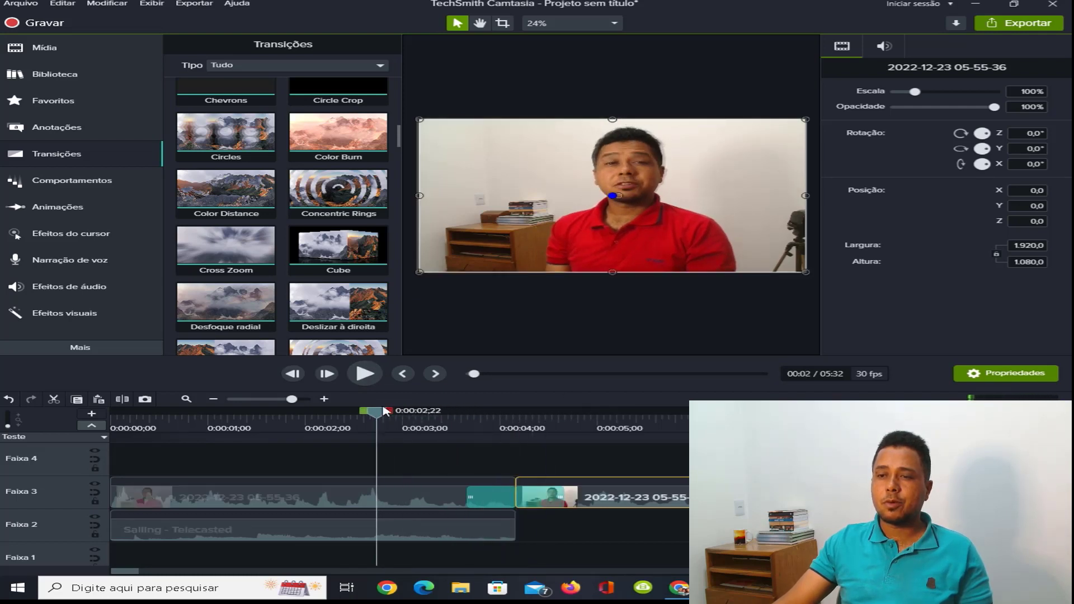
left_click(367, 375)
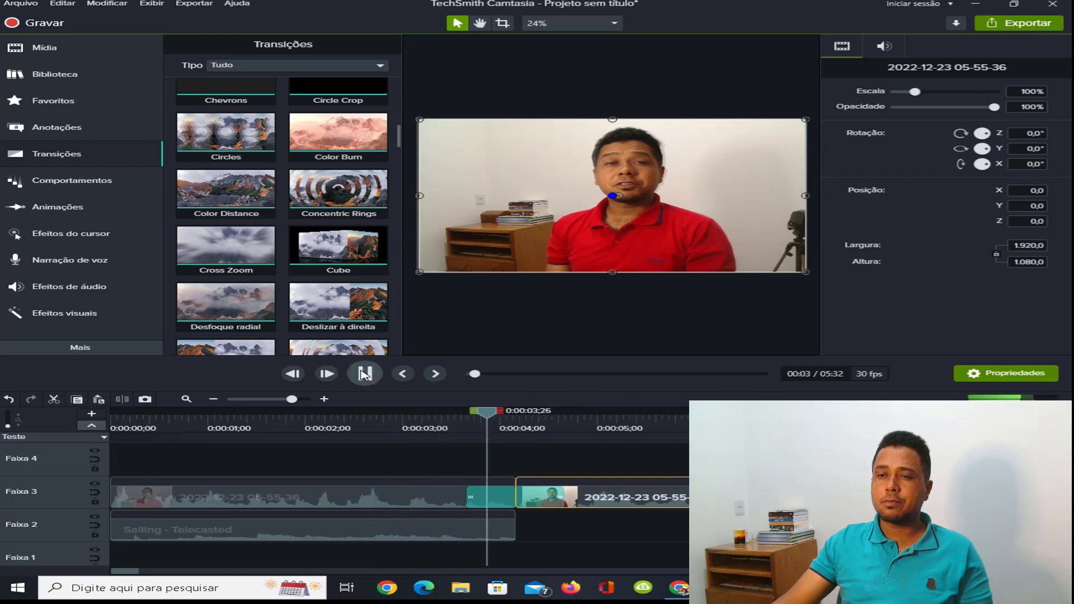
left_click(364, 373)
- Play the edit from the timeline start until past the transition, and pause playback
left_click_drag(579, 414, 111, 413)
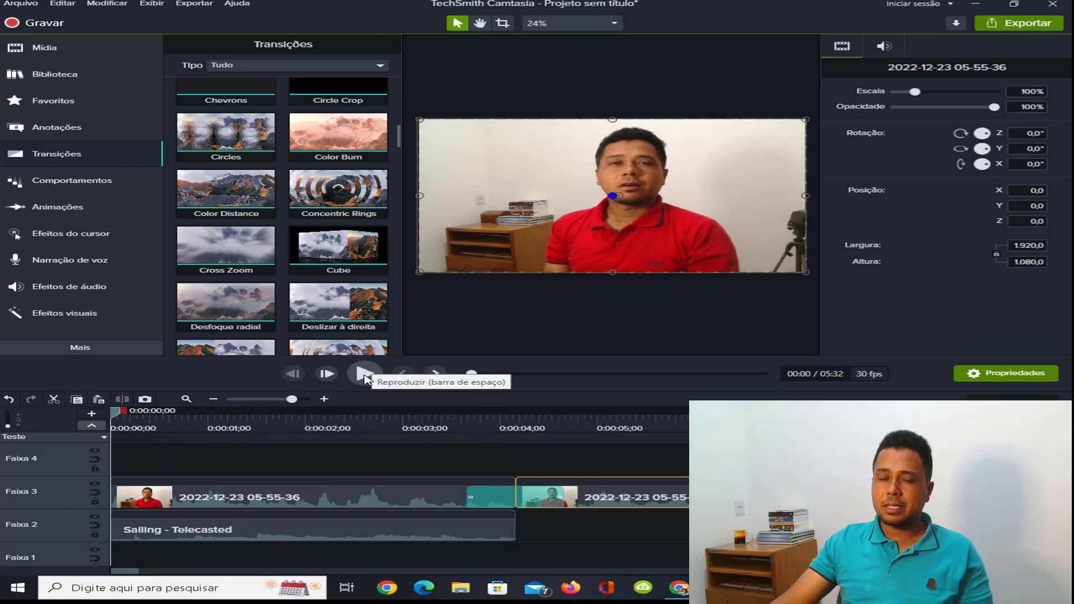
left_click(364, 375)
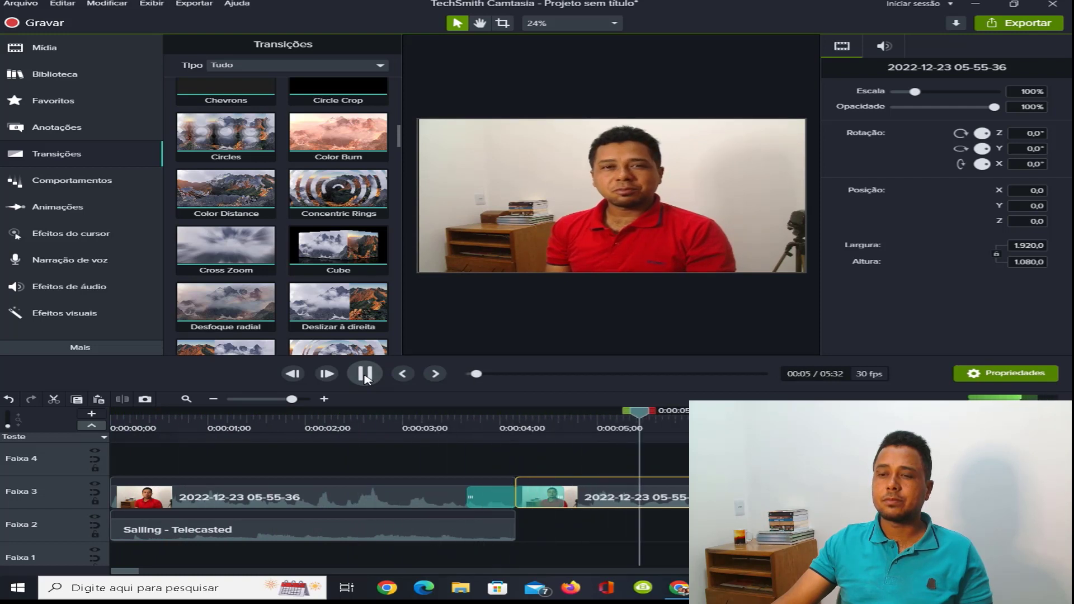
left_click(364, 375)
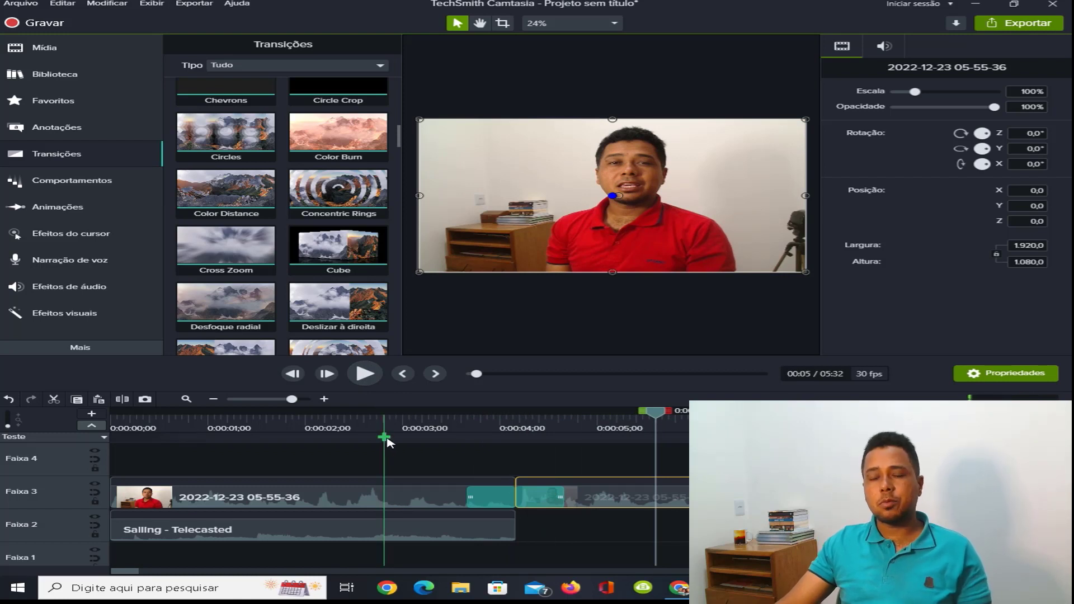
- Split the second Faixa 3 clip at 0:00:08;07 and delete the part after it
left_click_drag(657, 417, 115, 417)
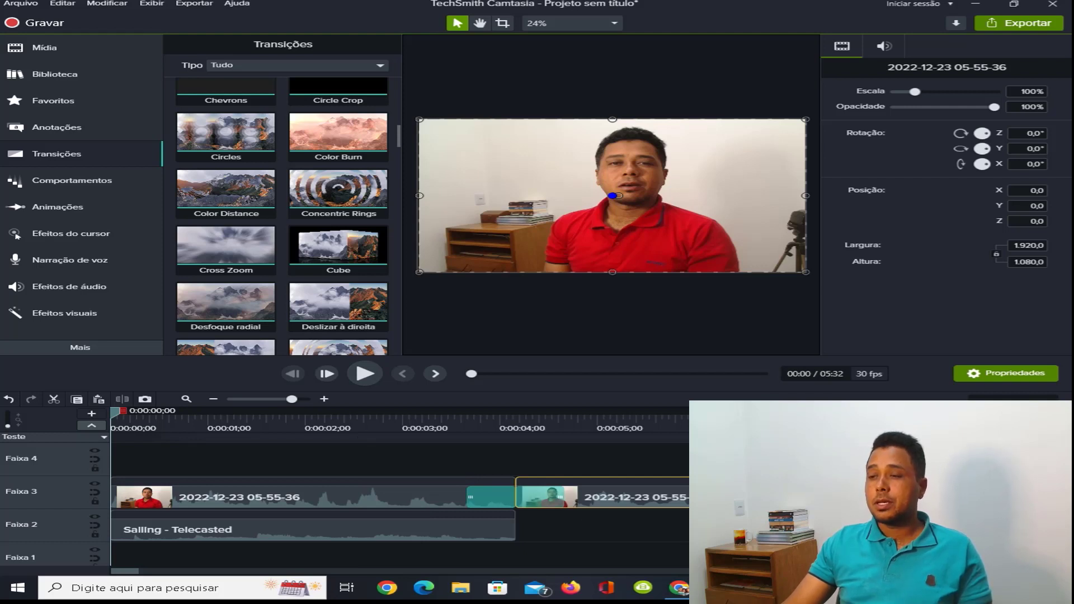
left_click_drag(115, 417, 717, 416)
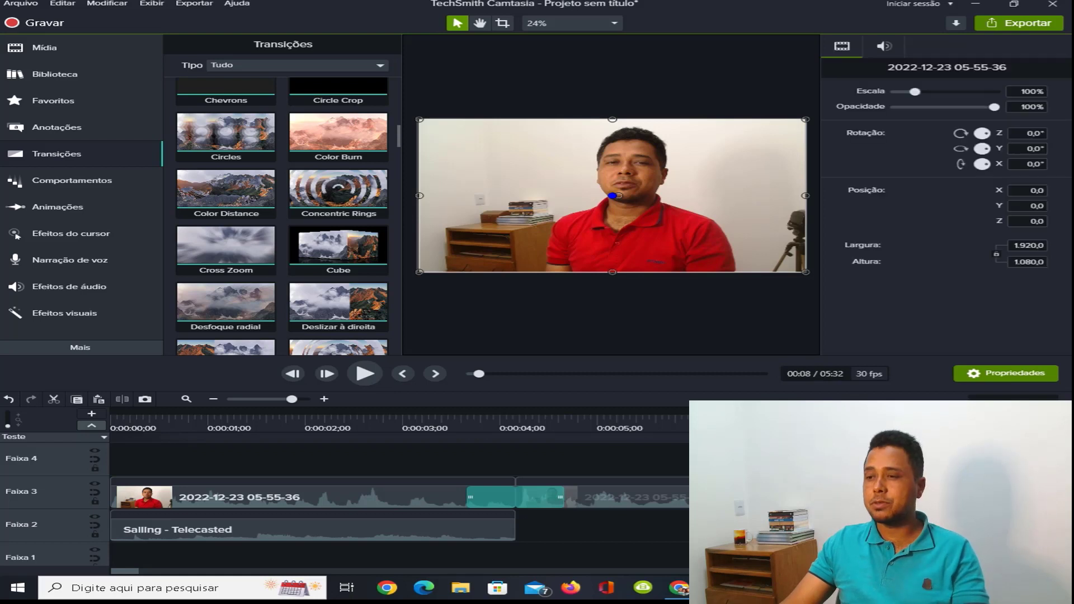
key("Delete")
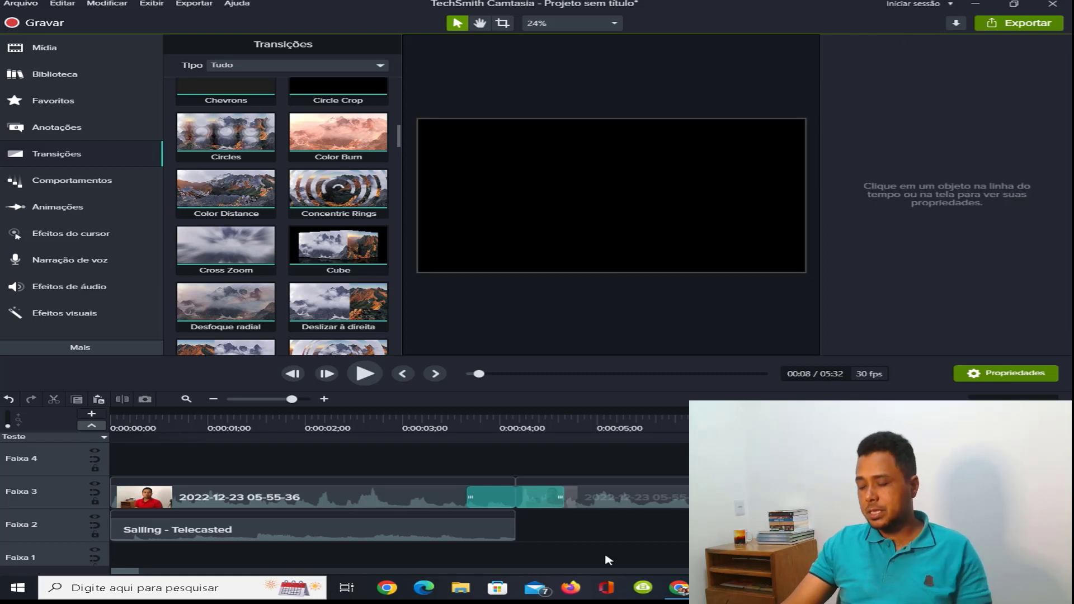
scroll(400, 503, "right", 5)
scroll(347, 568, "right", 5)
left_click(260, 399)
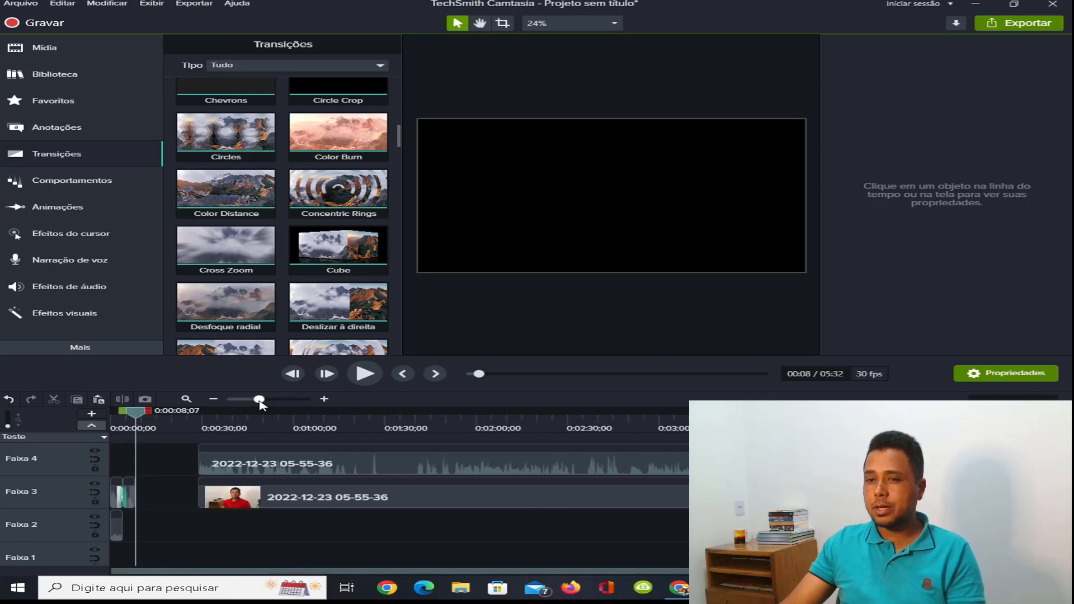
left_click_drag(290, 537, 286, 467)
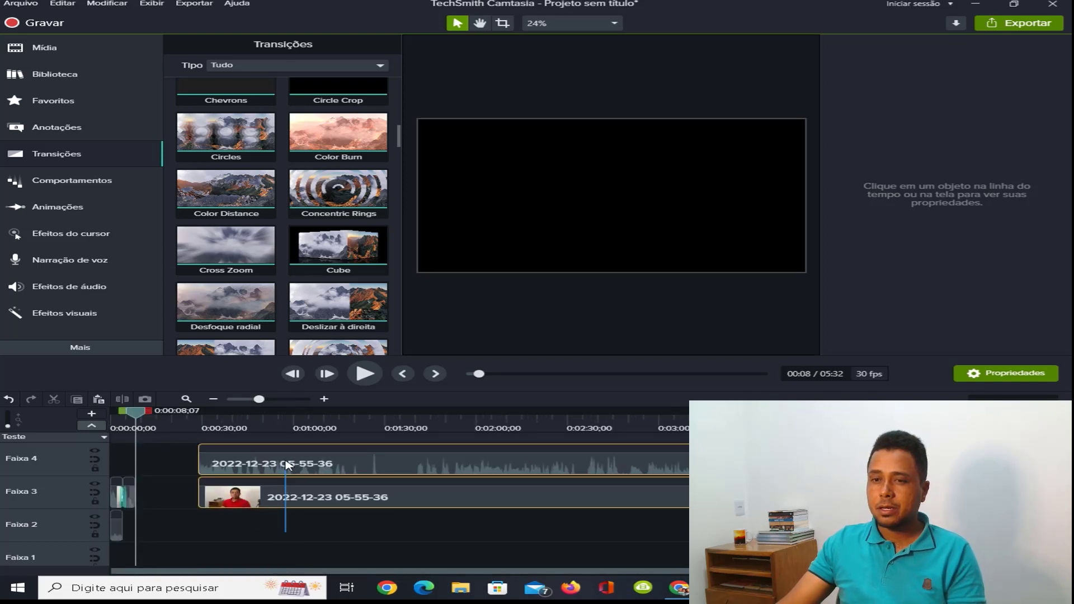
key("Delete")
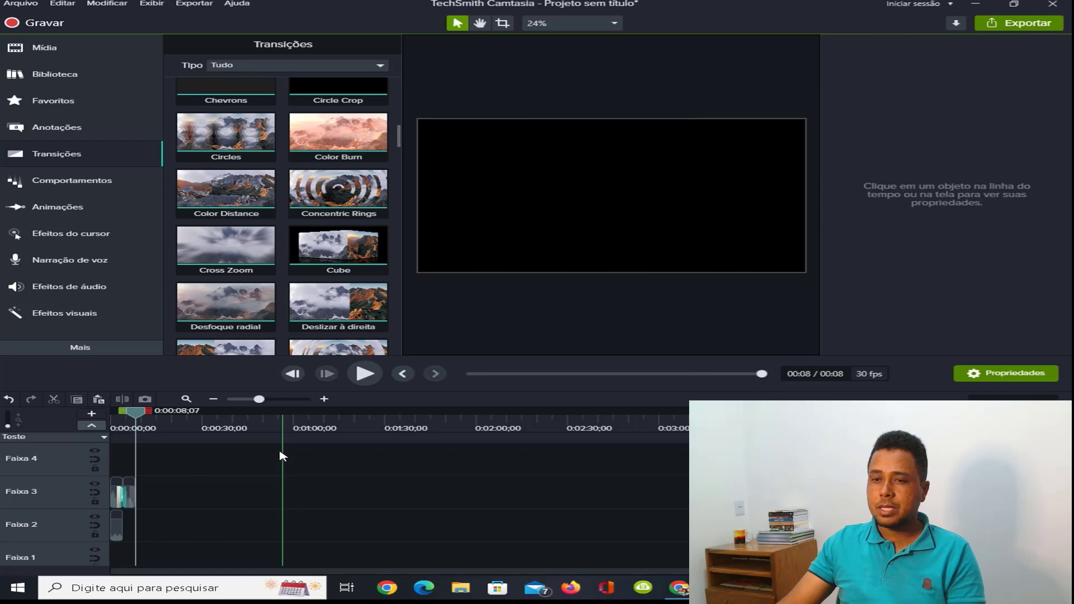
- Return the playhead to the timeline start and play the shortened edit
left_click_drag(259, 399, 287, 399)
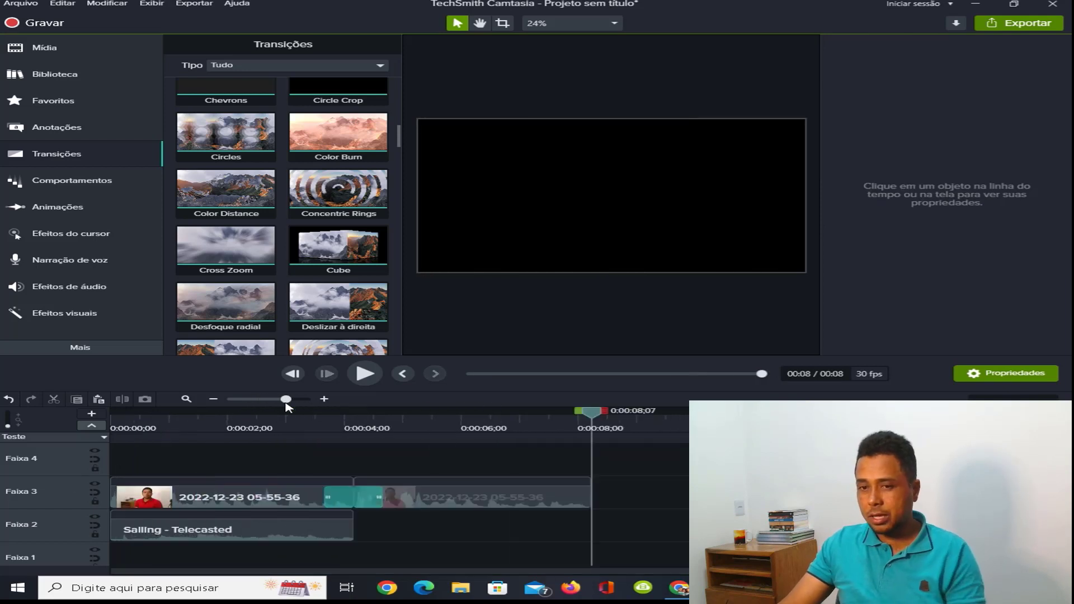
left_click(678, 435)
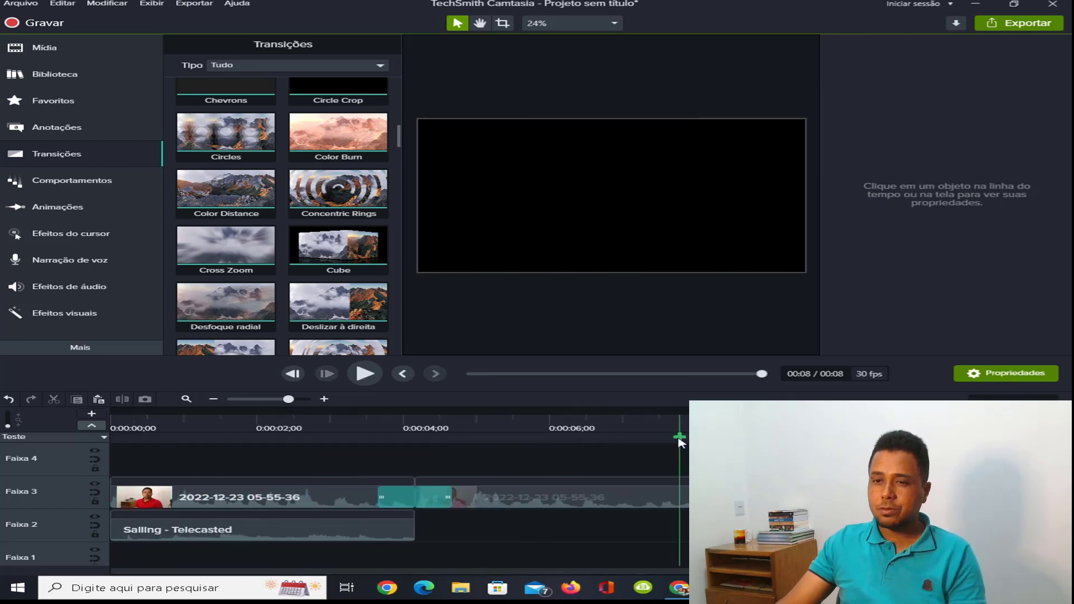
left_click_drag(678, 416, 111, 417)
left_click(364, 374)
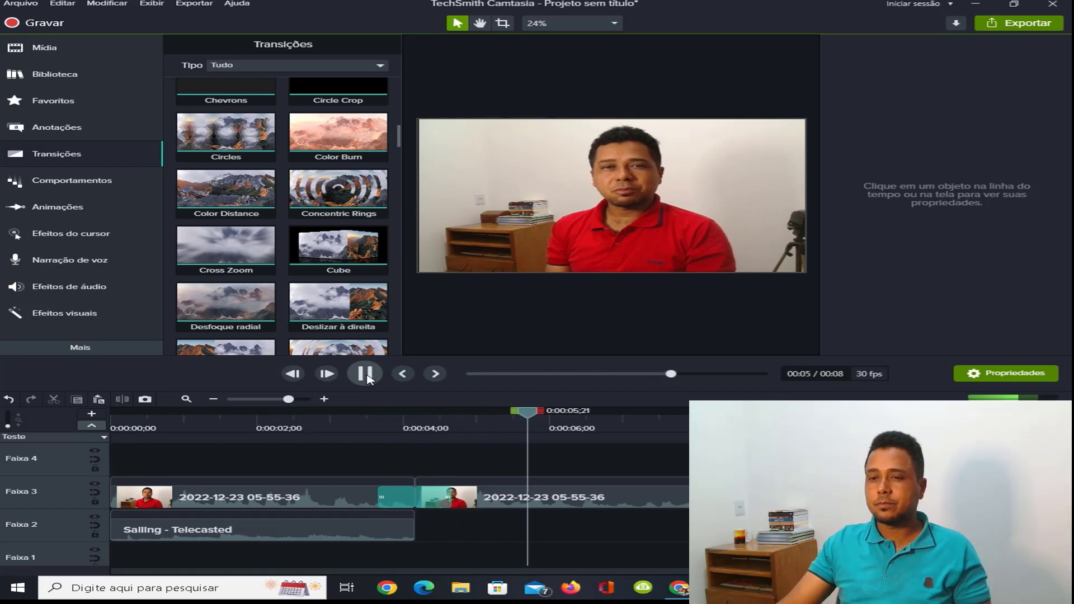
- Pause playback of the edit and return the playhead to the timeline start
left_click(363, 381)
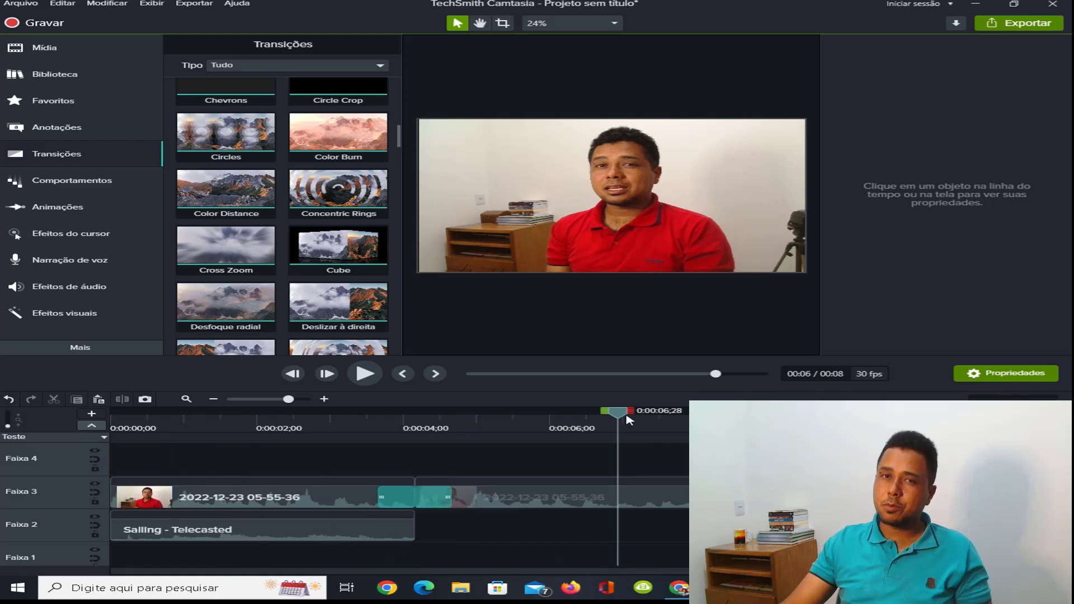
left_click_drag(619, 417, 112, 417)
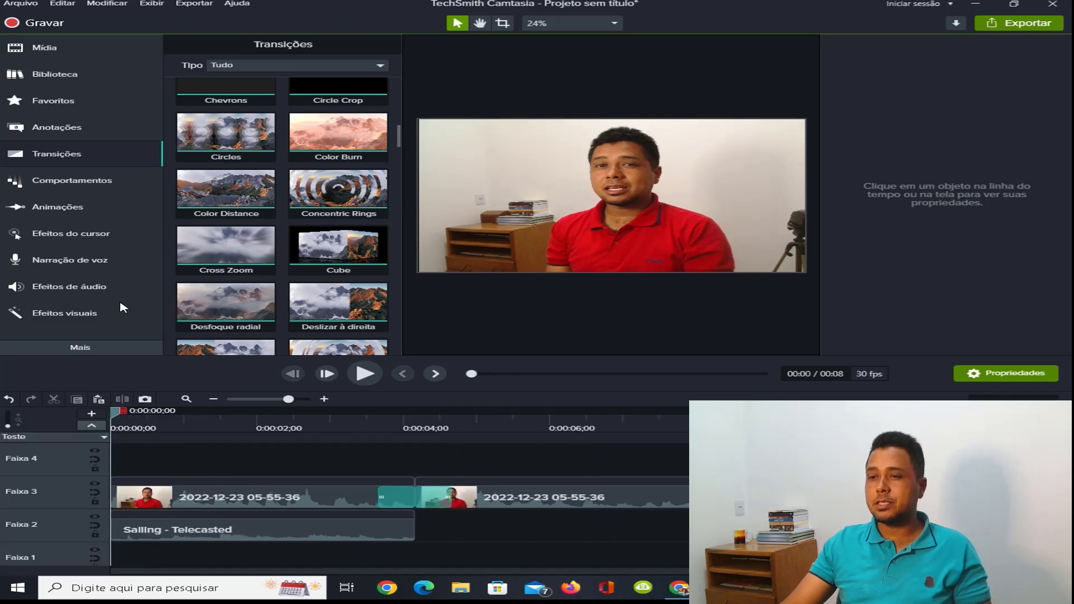
- Add the purple speech-bubble callout from the Básico style to the start of Faixa 4
left_click(41, 133)
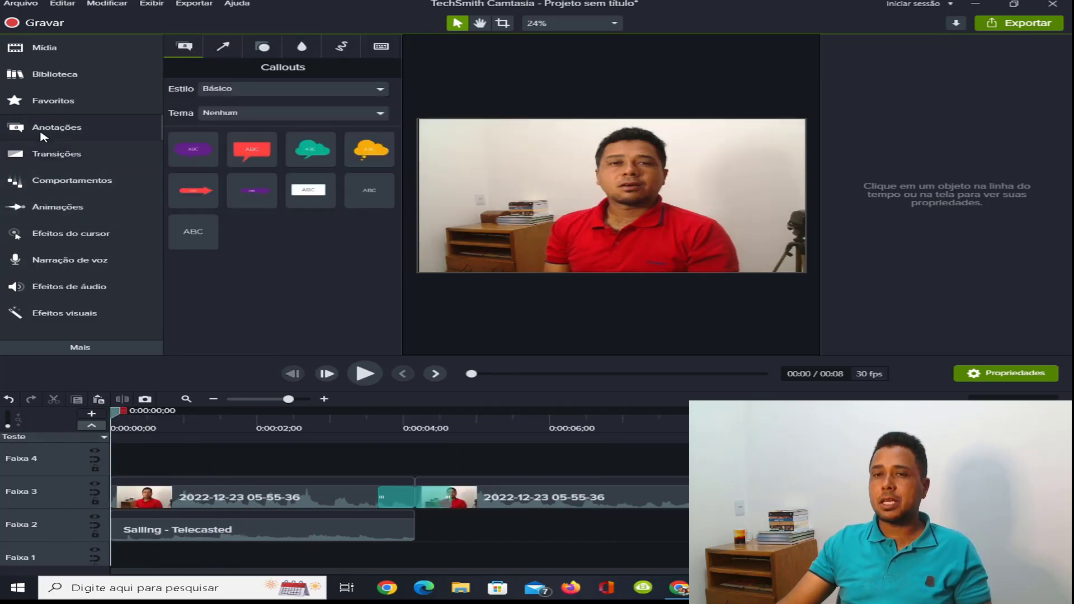
left_click(193, 191)
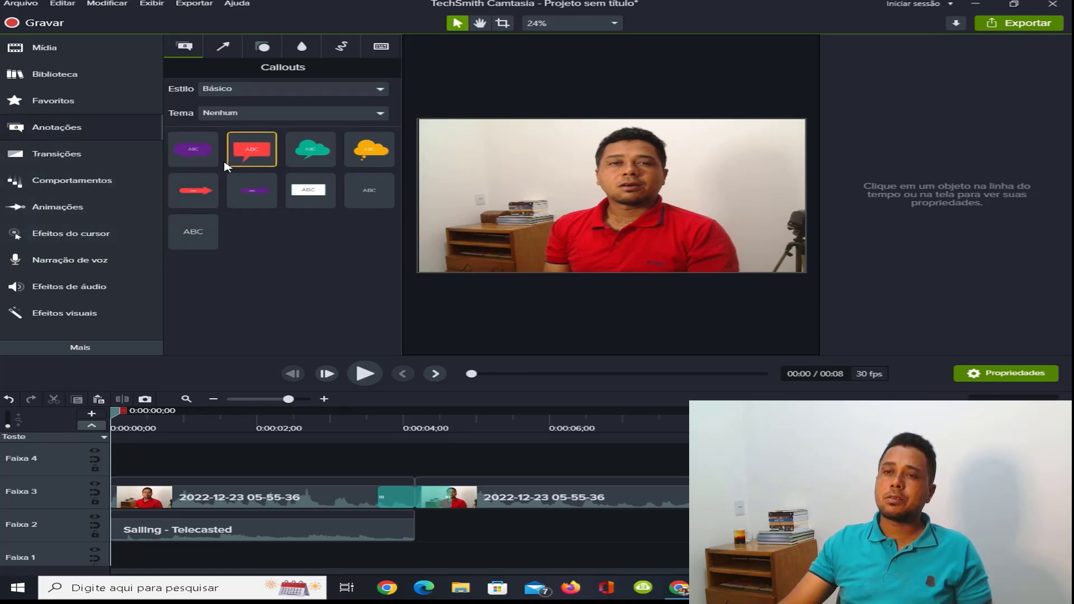
left_click_drag(203, 157, 160, 464)
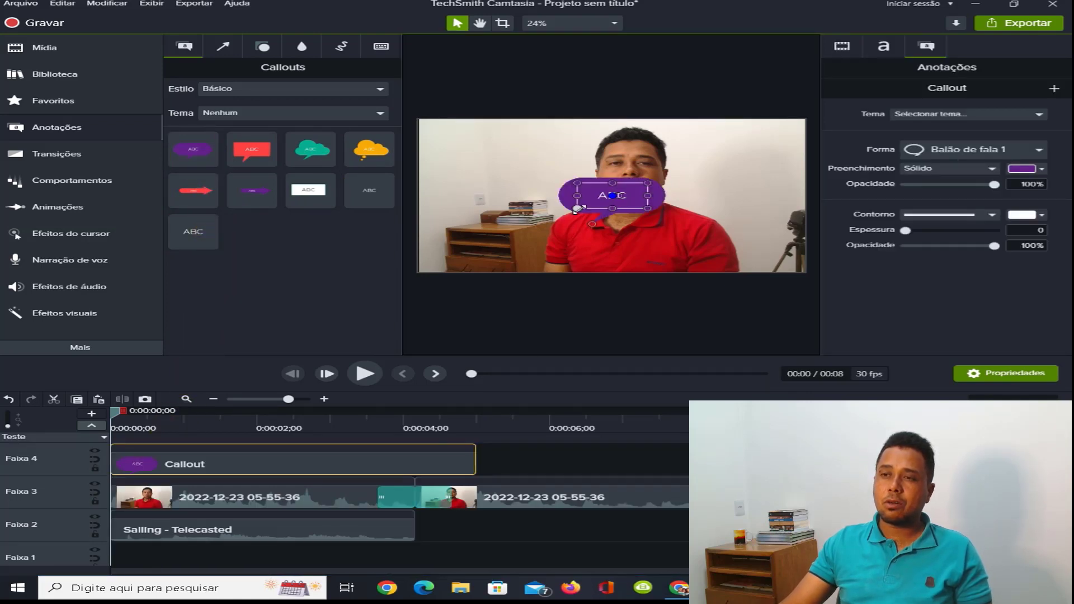
- Widen the purple callout, lengthen its pointer, and move the bubble to the lower-left corner of the video frame
left_click_drag(576, 209, 547, 213)
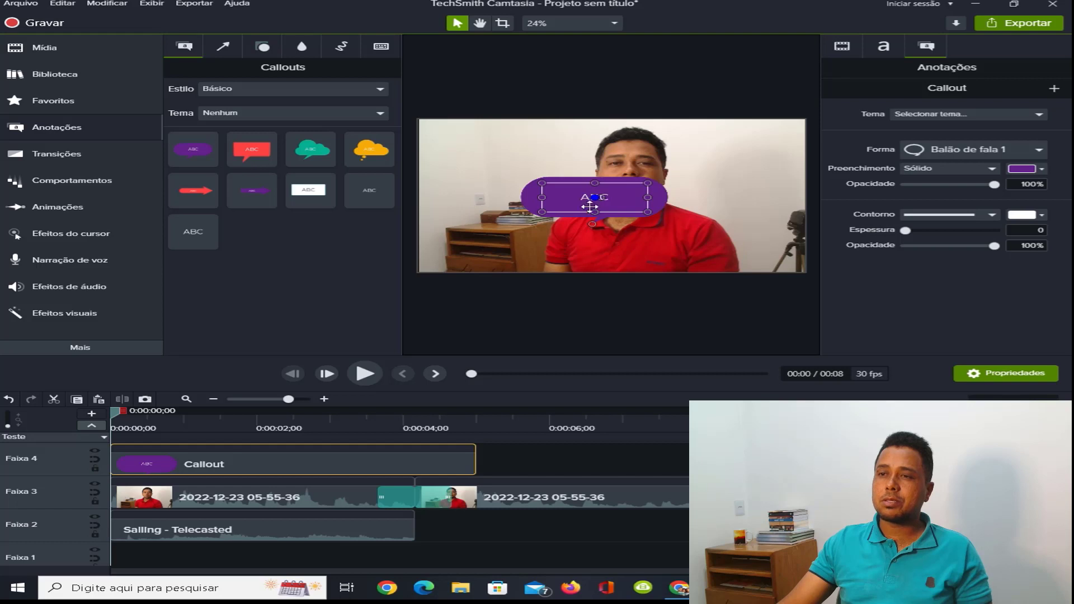
left_click_drag(535, 218, 599, 251)
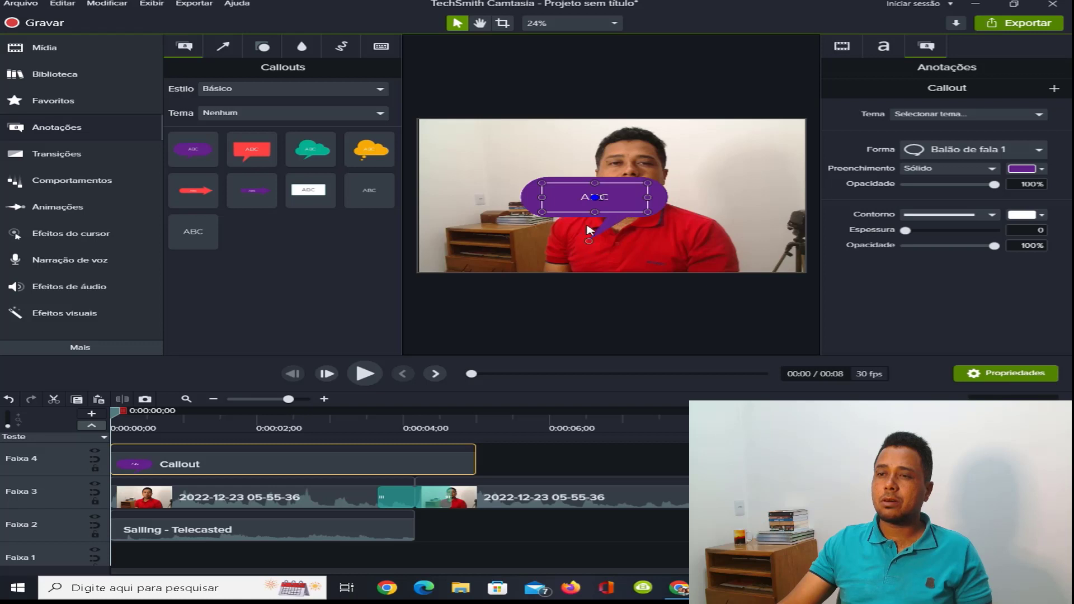
left_click_drag(600, 197, 513, 254)
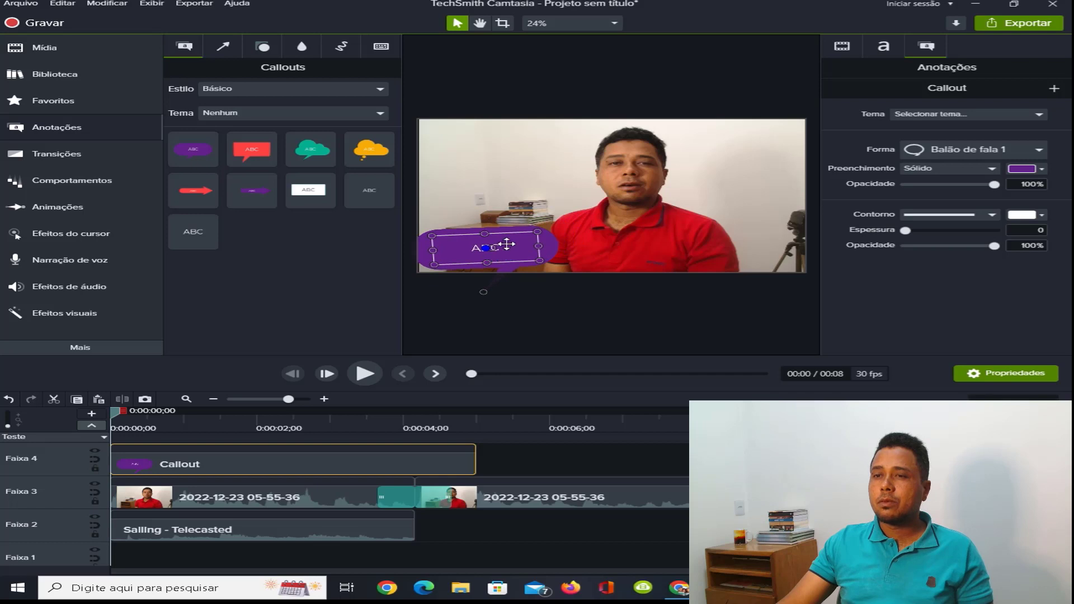
- Replace the purple callout's placeholder text with "escreva-se"
double_click(501, 246)
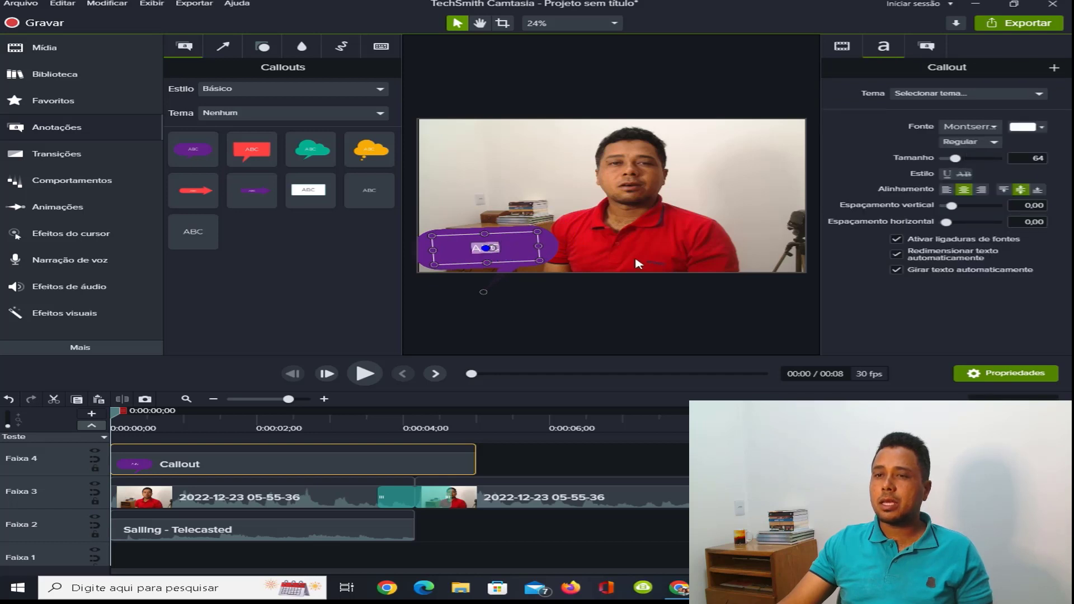
key("BackSpace")
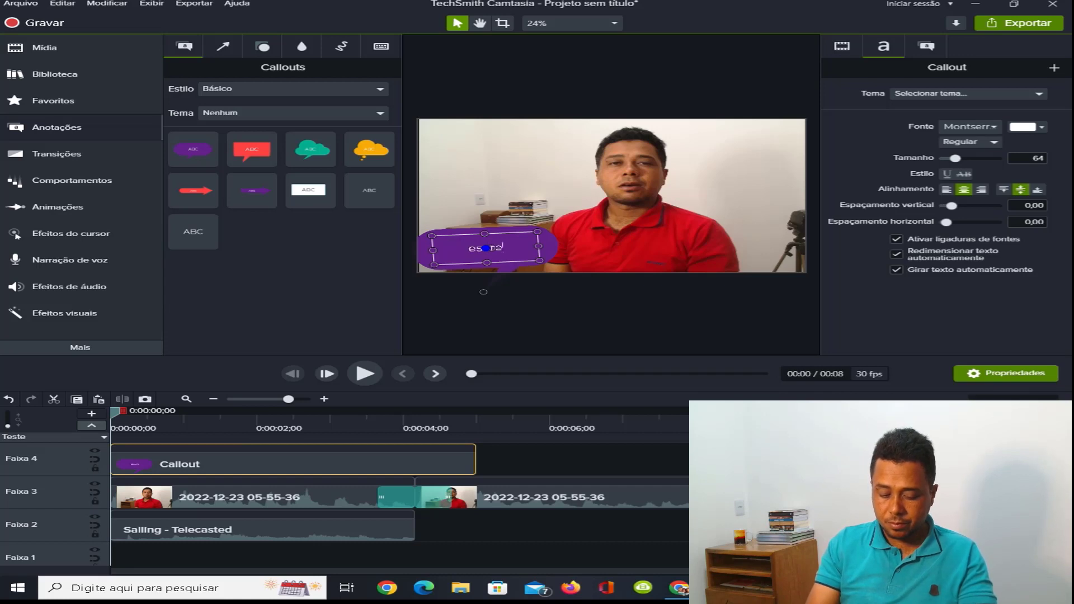
type("a-se")
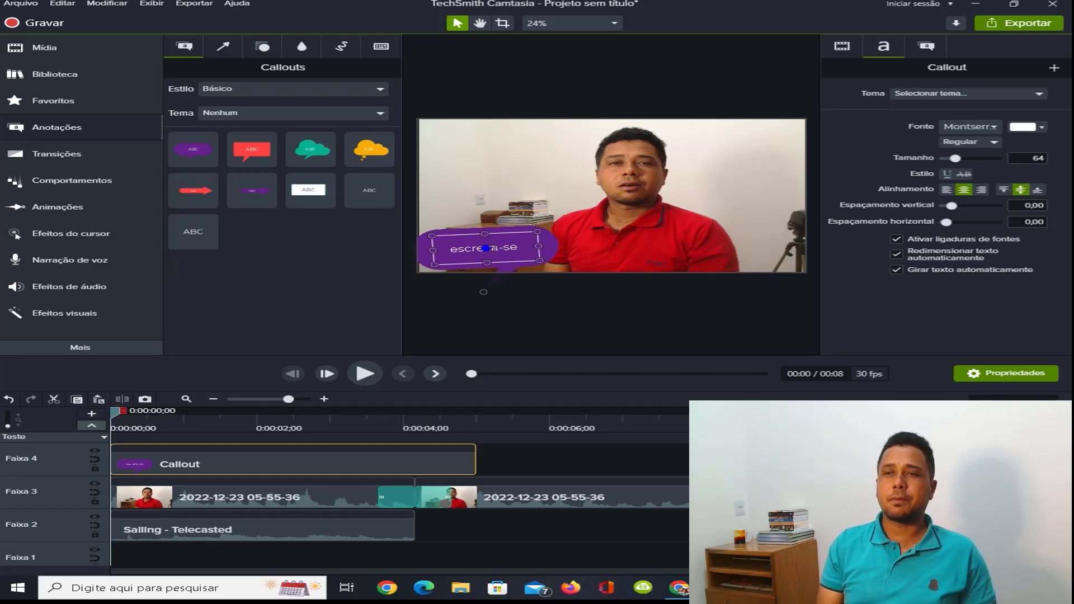
left_click(613, 196)
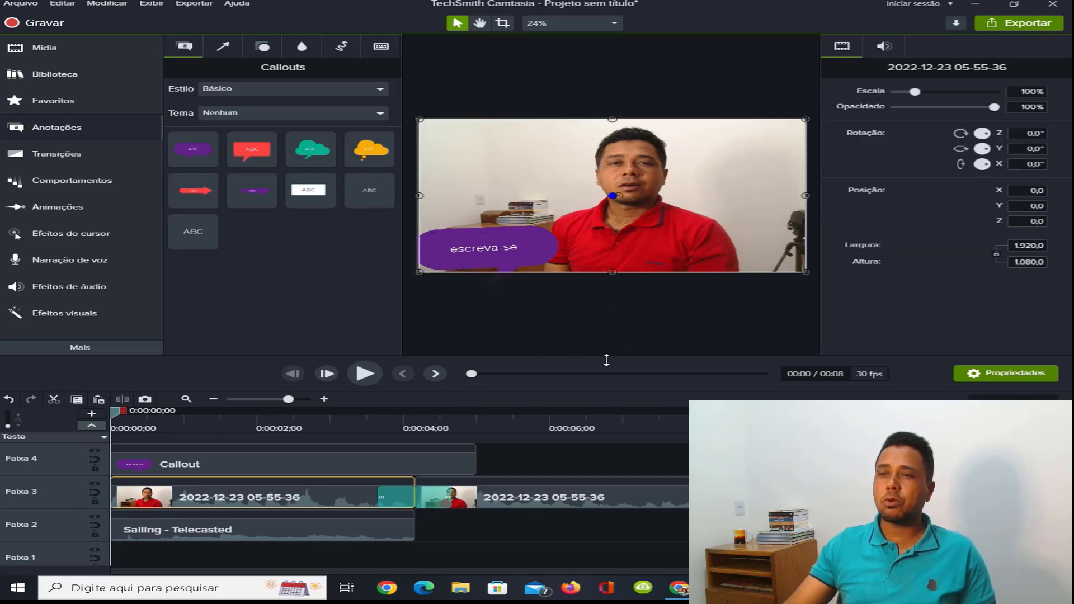
- Select the "escreva-se" callout and delete it
left_click(535, 251)
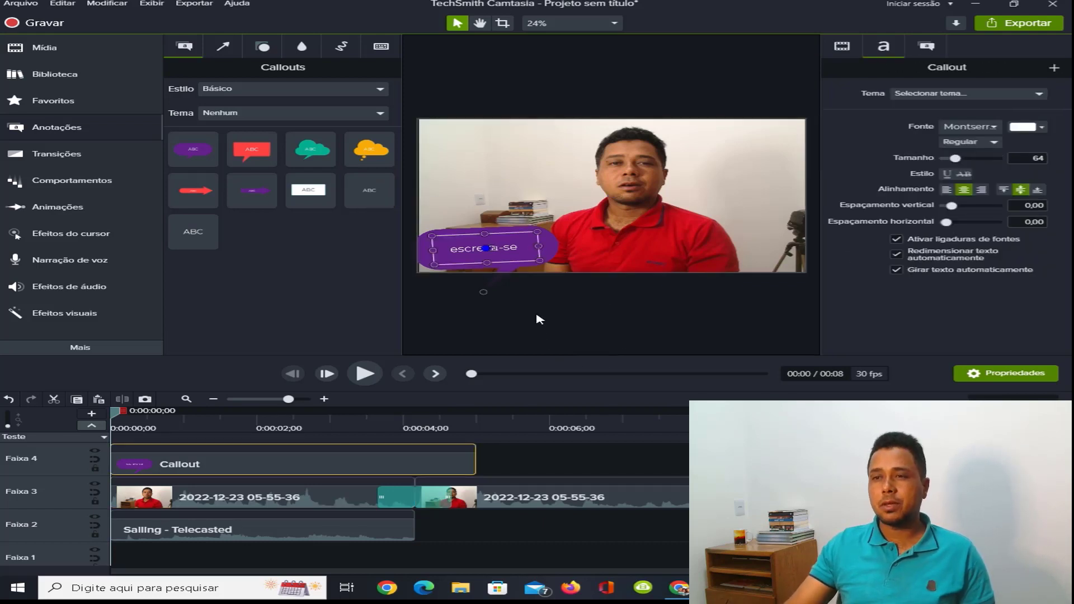
key("Delete")
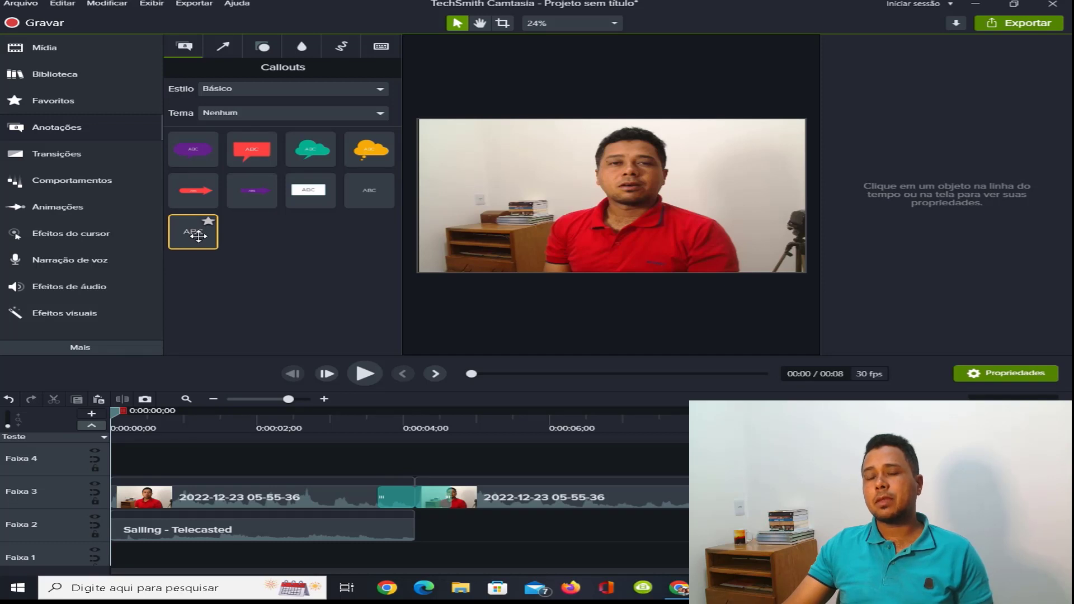
- Add the plain ABC text annotation to the start of Faixa 4 and change its text to "descomplicando"
left_click_drag(198, 235, 44, 466)
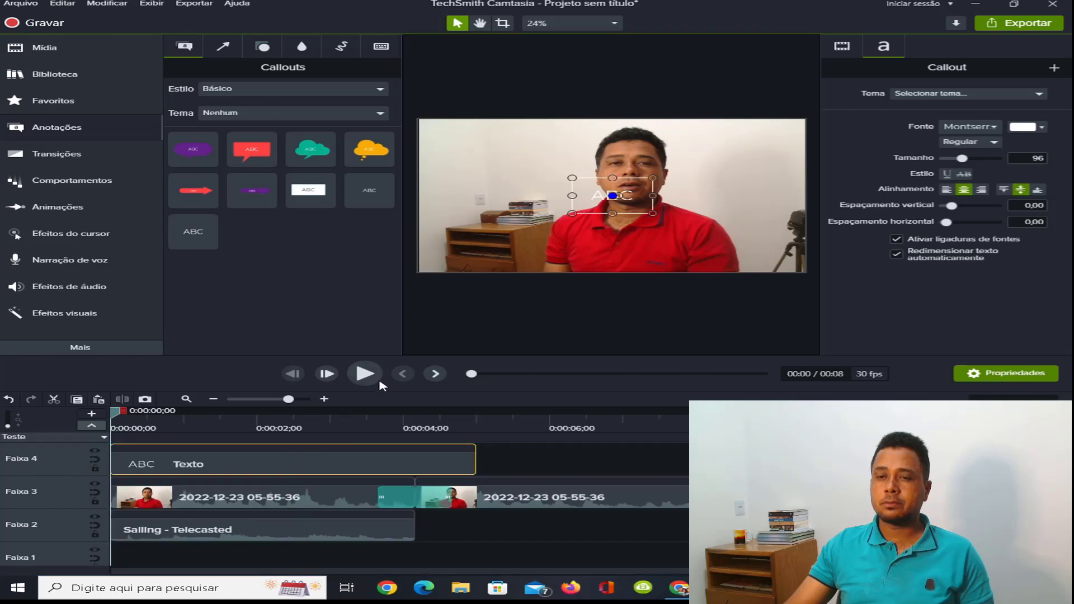
left_click(365, 374)
left_click(625, 197)
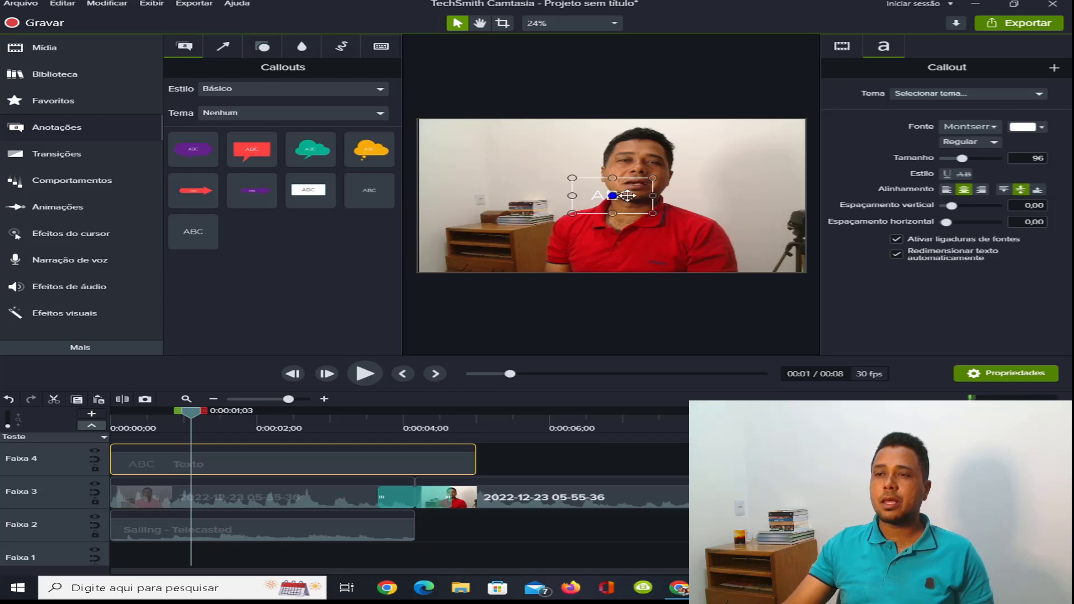
key("BackSpace")
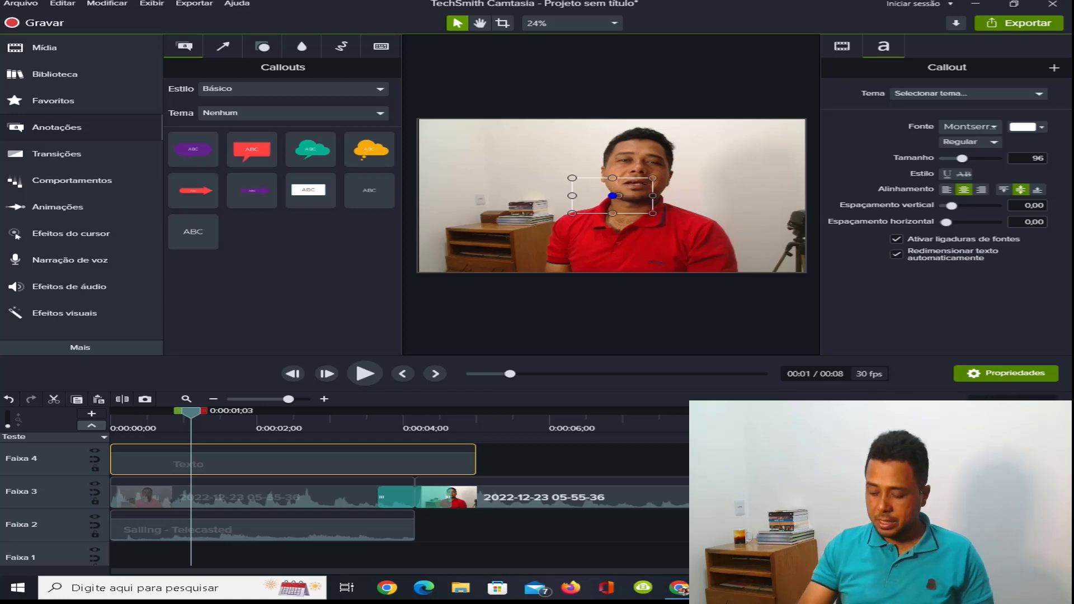
type("des")
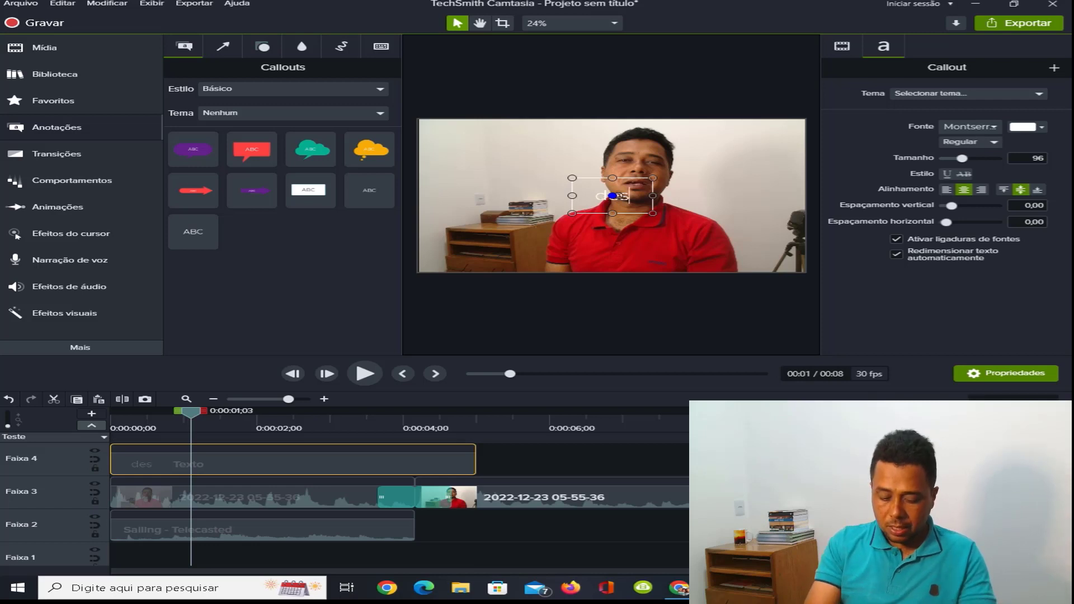
type("complica")
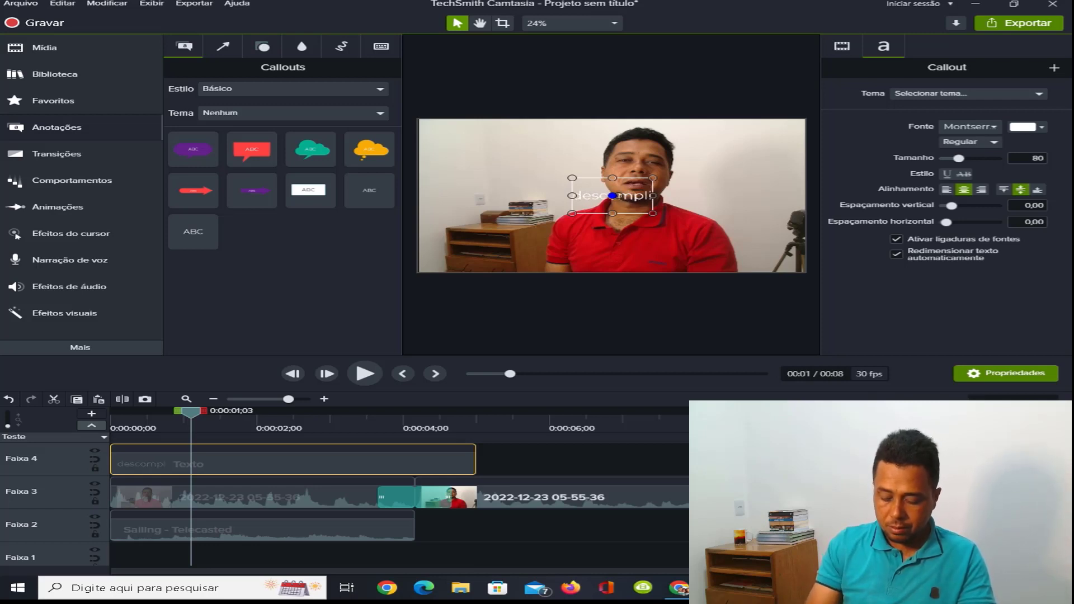
type("ndo")
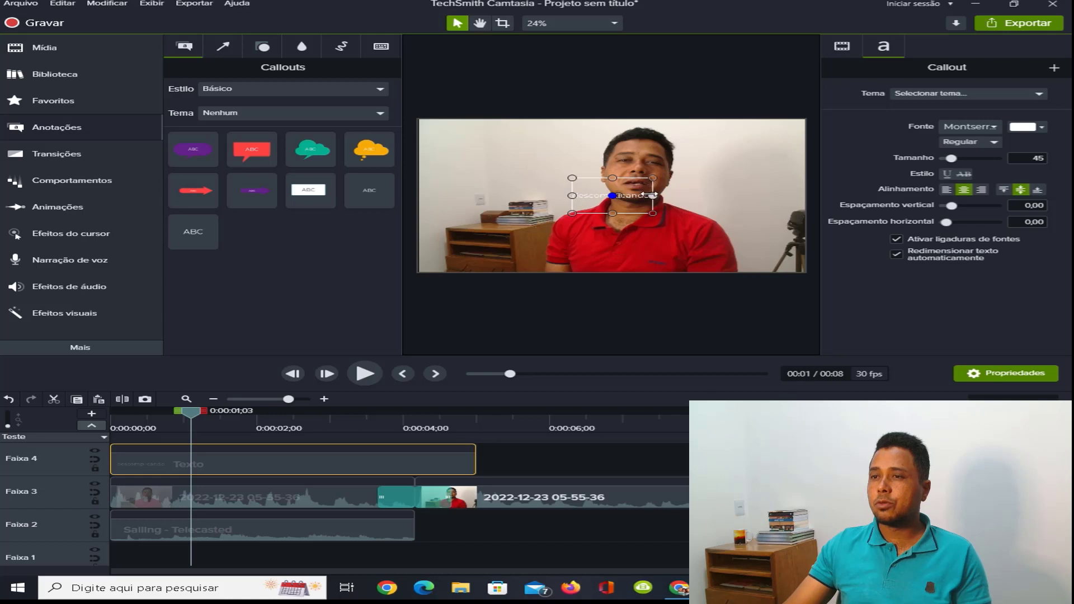
- Enlarge the "descomplicando" text box and move it to the lower-left area of the video frame
left_click_drag(651, 177, 787, 133)
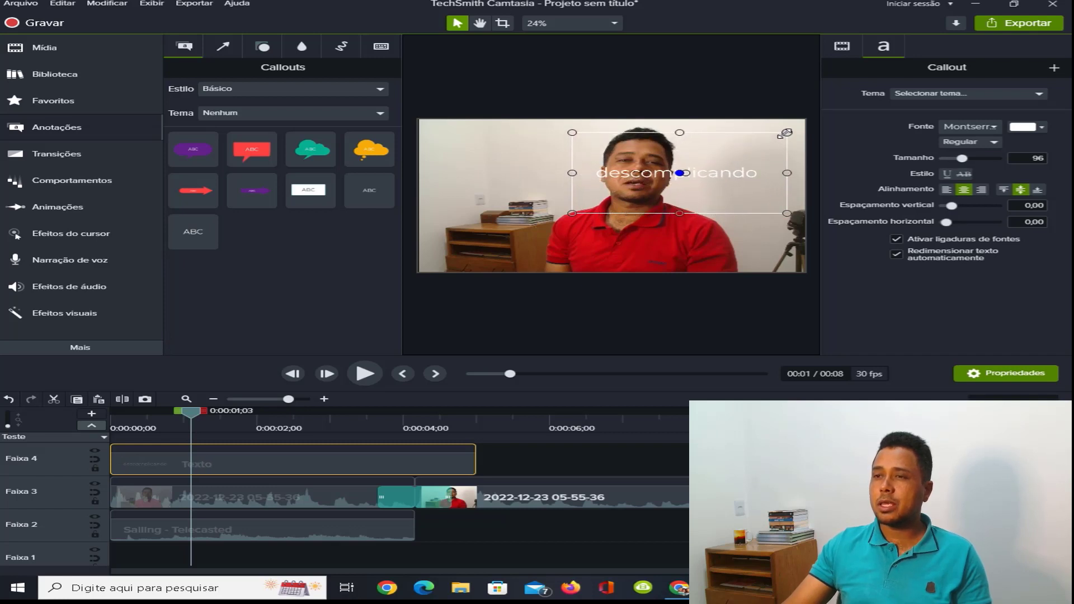
left_click_drag(722, 202, 570, 288)
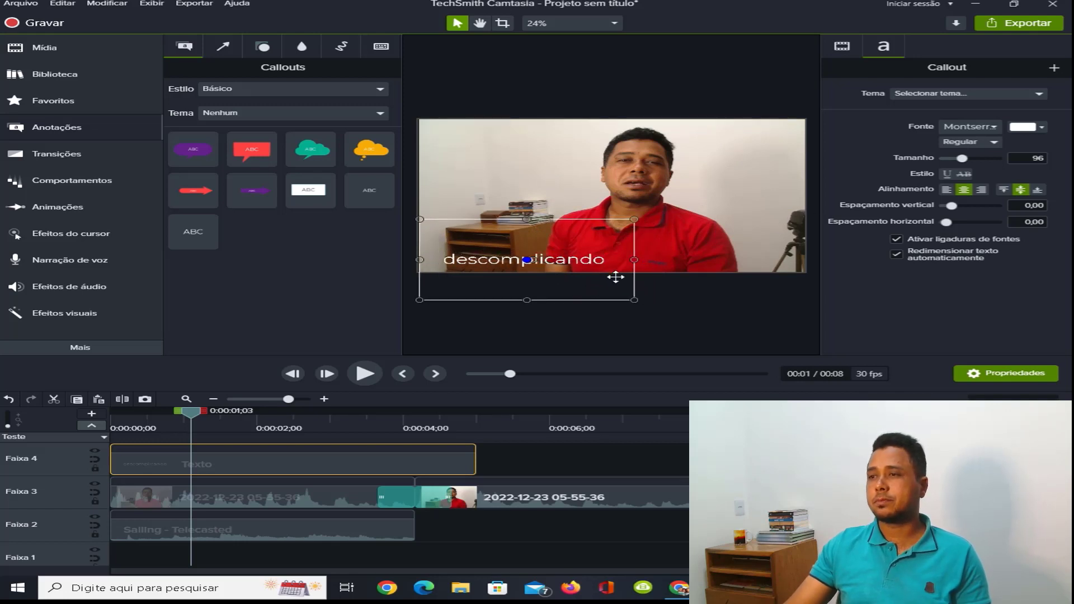
left_click_drag(600, 262, 599, 261)
- Select the whole word "descomplicando" and set its font colour to red #E81616
double_click(599, 260)
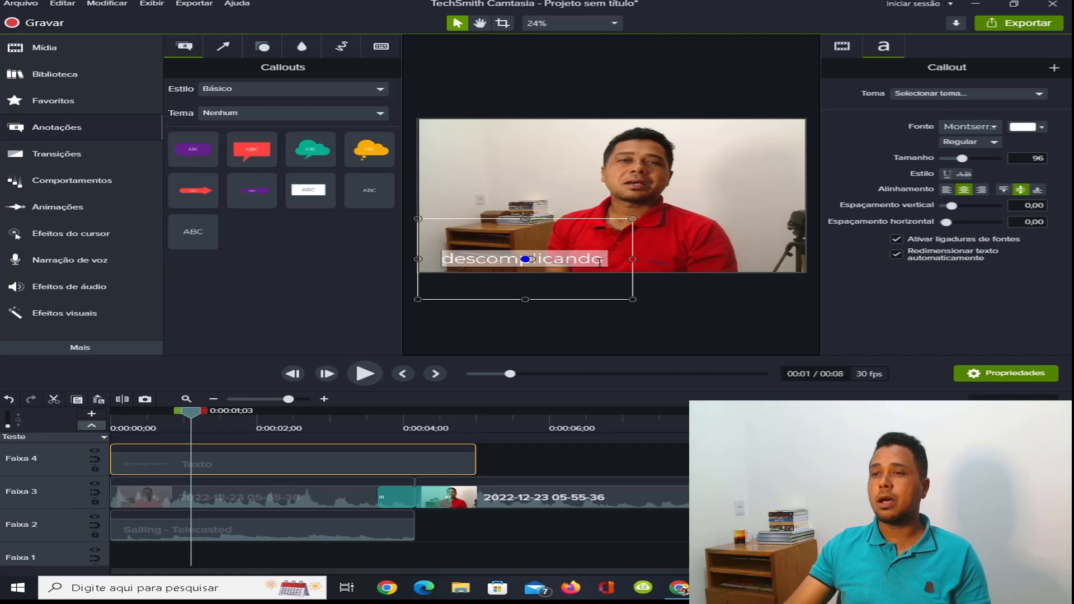
left_click(620, 260)
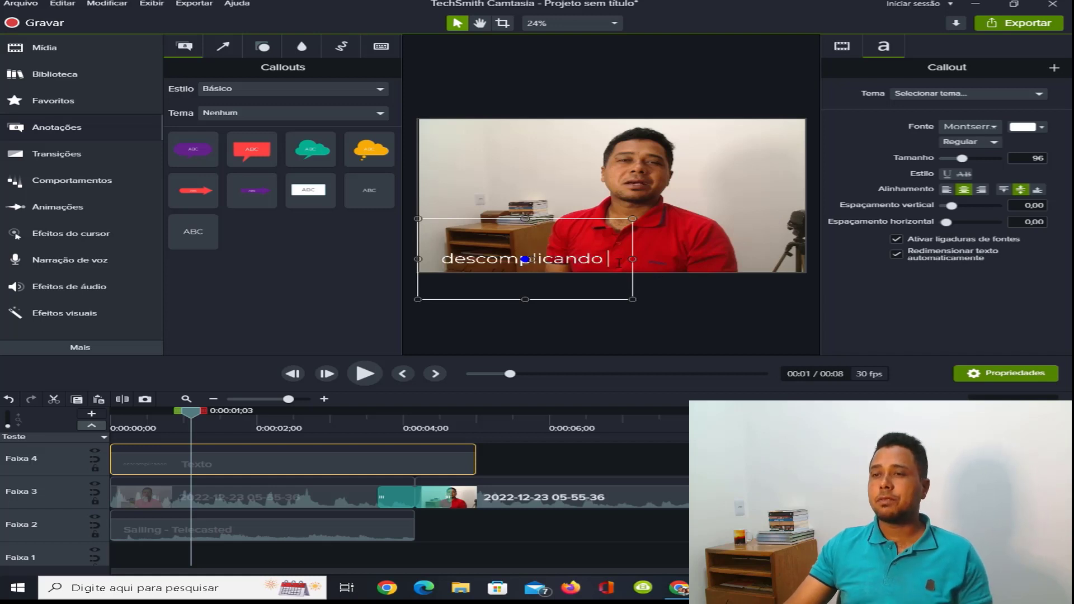
left_click_drag(618, 257, 440, 261)
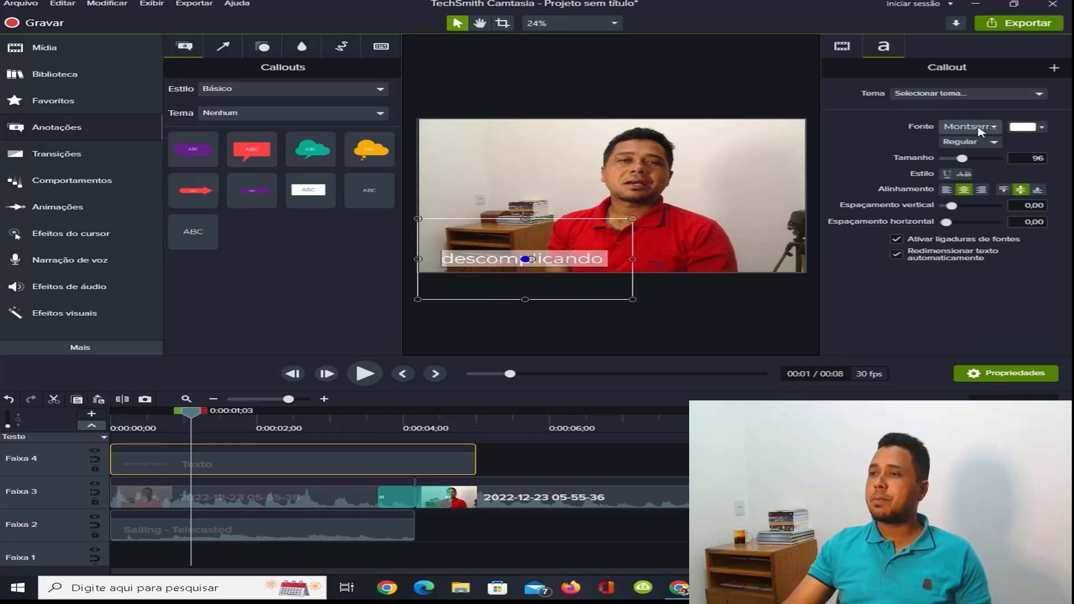
left_click(1042, 130)
left_click(980, 230)
left_click(996, 194)
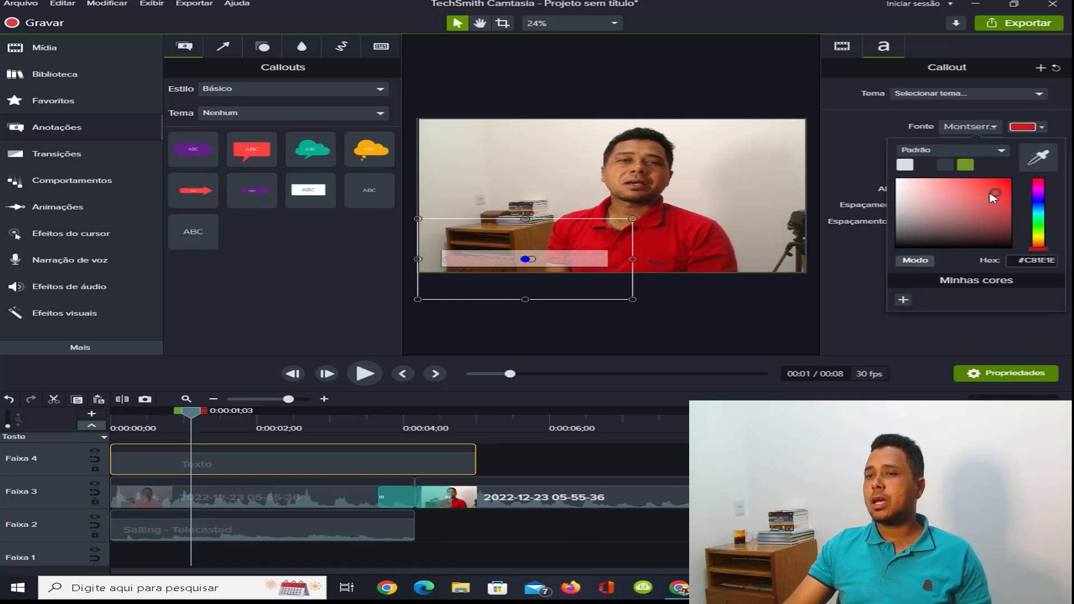
left_click(1001, 185)
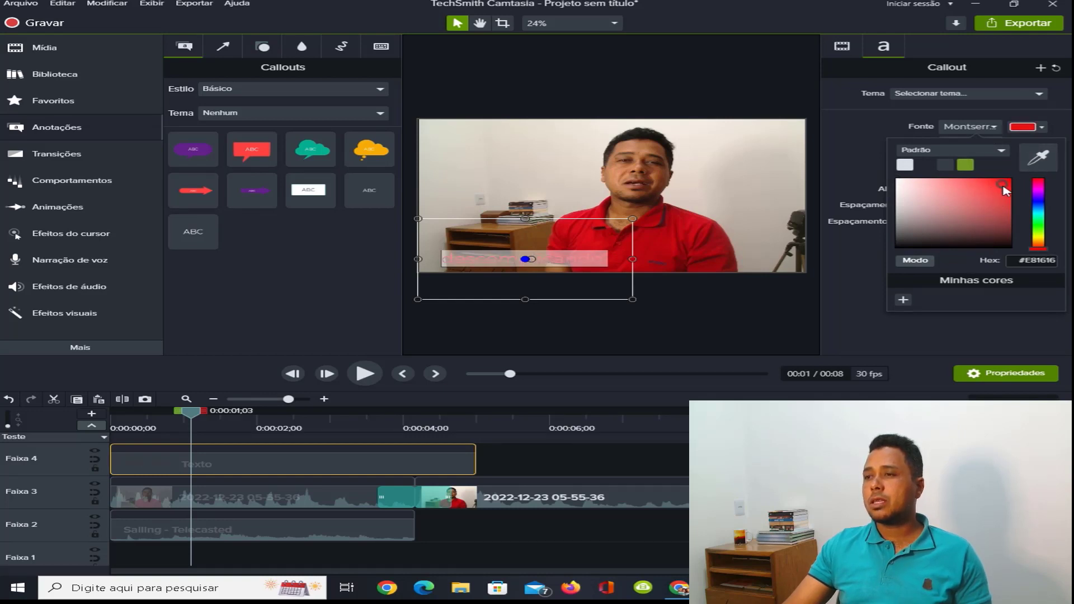
left_click(868, 152)
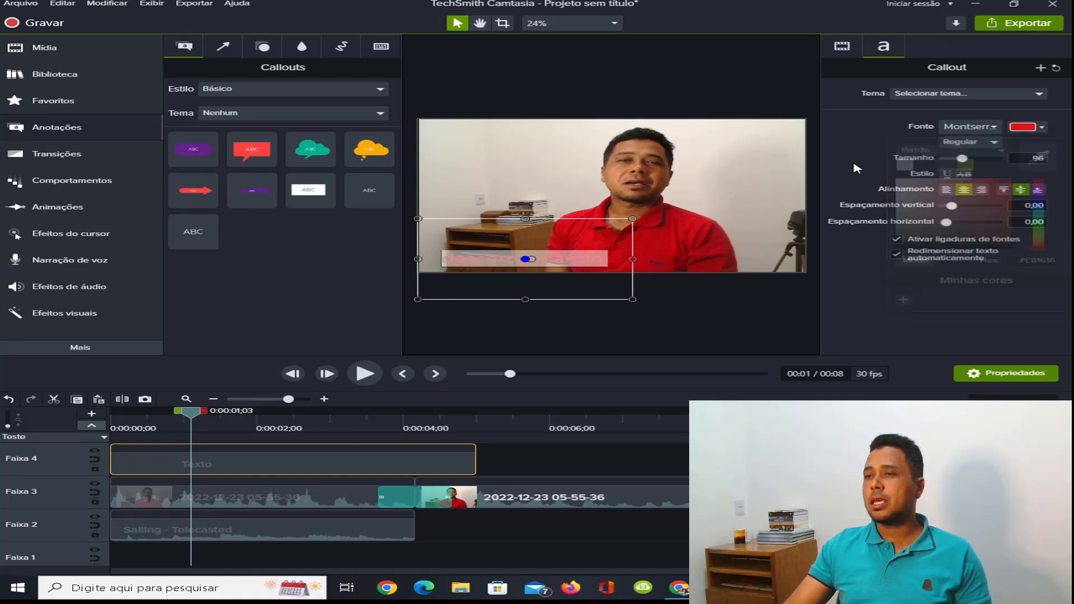
- Set the selected text's font to Arial Black and its size to 112
left_click(995, 129)
left_click(995, 130)
left_click(995, 129)
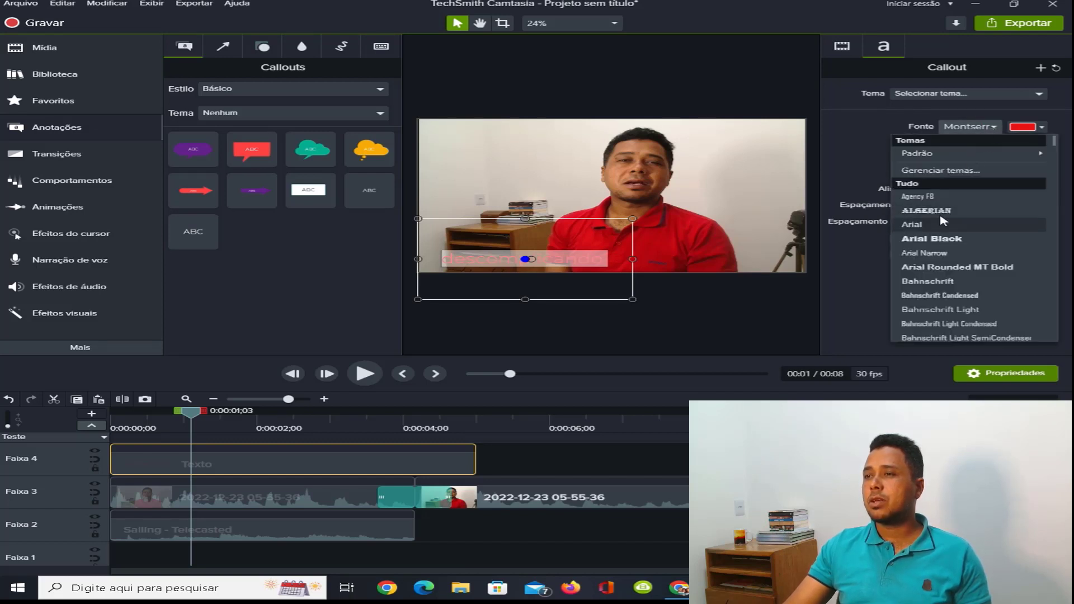
left_click(937, 241)
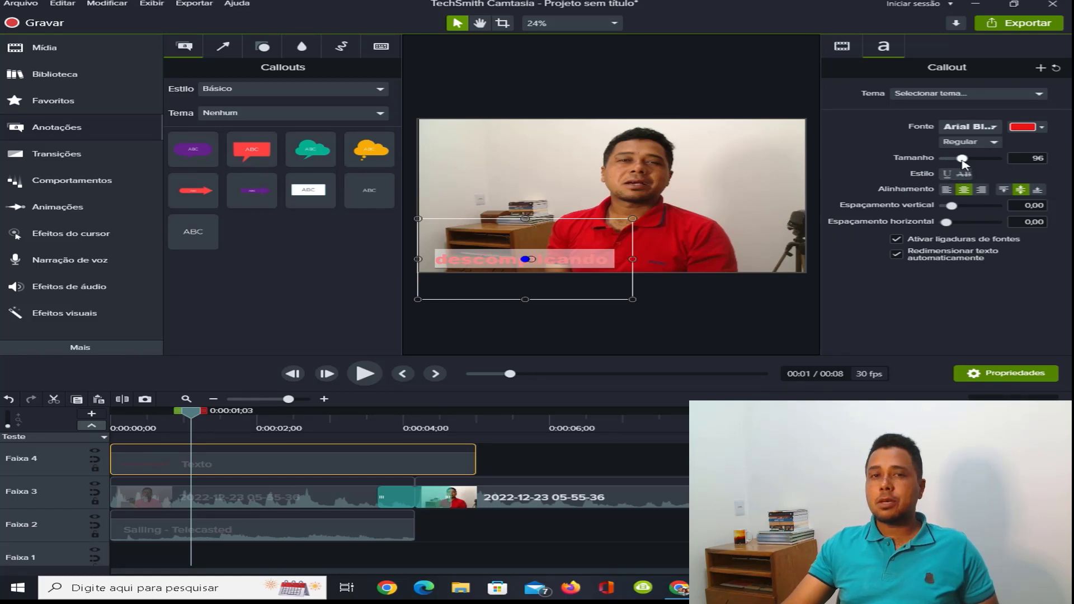
mouse_move(963, 162)
left_mouse_down()
mouse_move(983, 164)
mouse_move(956, 168)
mouse_move(966, 169)
left_mouse_up()
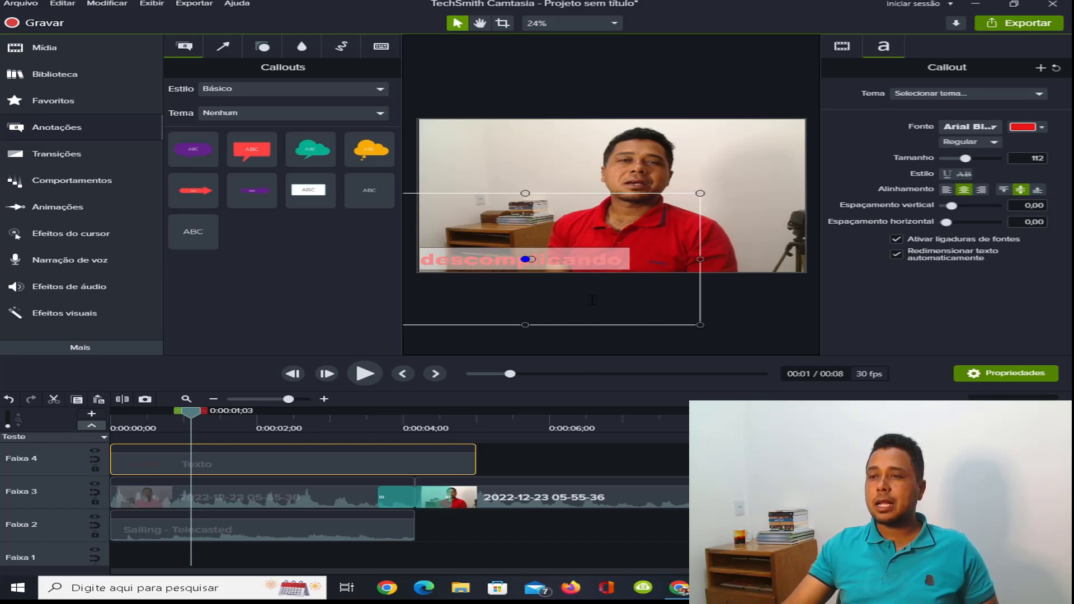
- Resize the "descomplicando" text box to fit the word and move it to the upper-left corner of the video frame
left_click(778, 197)
left_click_drag(597, 262, 607, 136)
left_click_drag(708, 202, 641, 185)
left_click_drag(571, 182, 566, 181)
left_click_drag(637, 182, 589, 165)
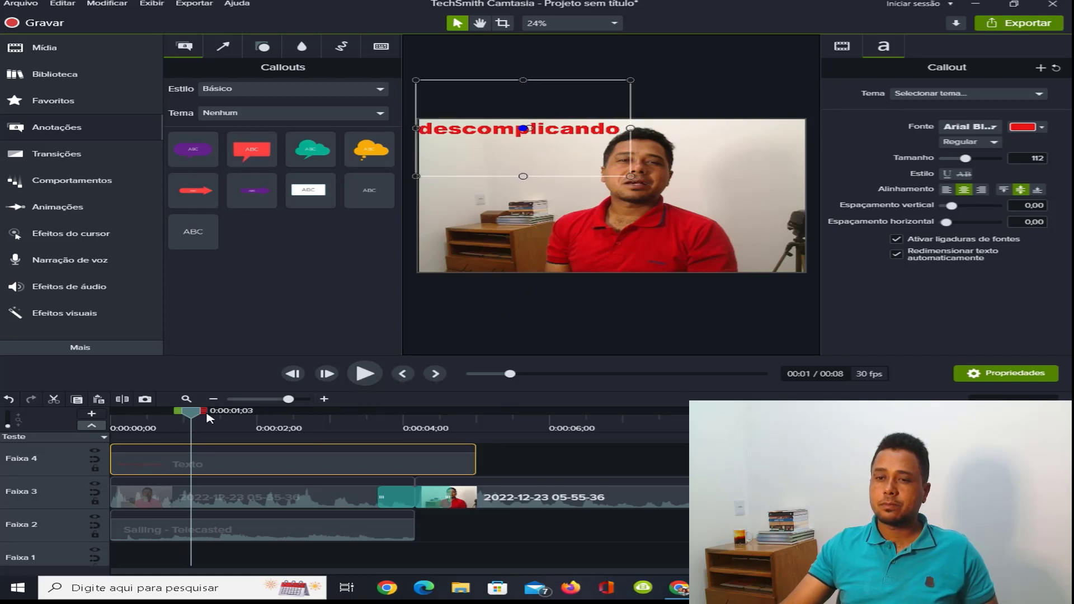
- Play the edit from the timeline start to preview the red title, pausing at about 0:00:02;25
left_click_drag(181, 418, 118, 418)
left_click(366, 374)
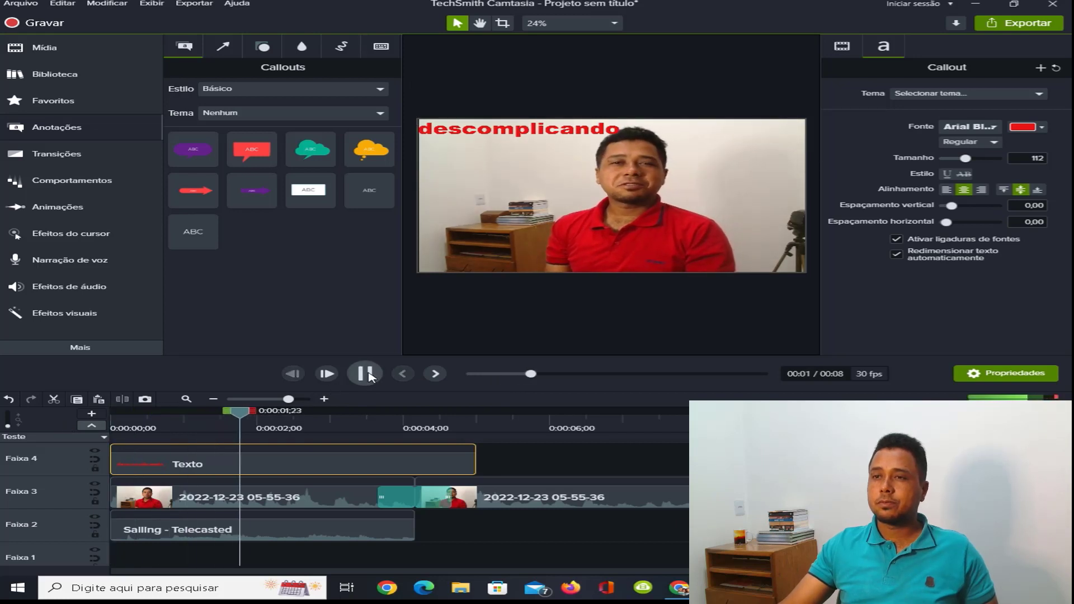
left_click(366, 374)
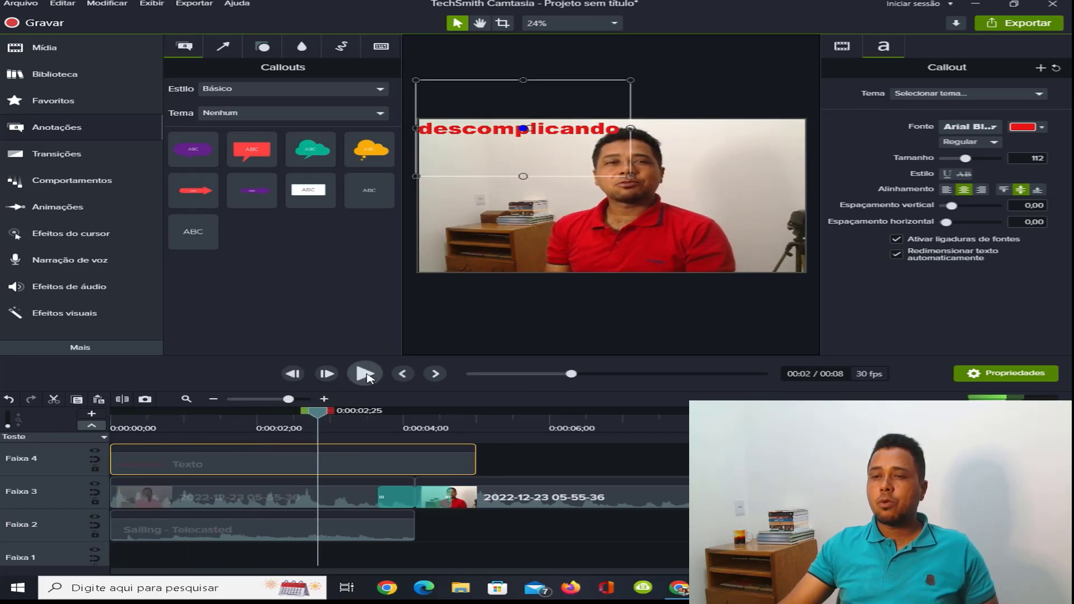
- Apply the Pular e cair behavior to the title text clip on Faixa 4 and play the edit from the start
left_click(45, 185)
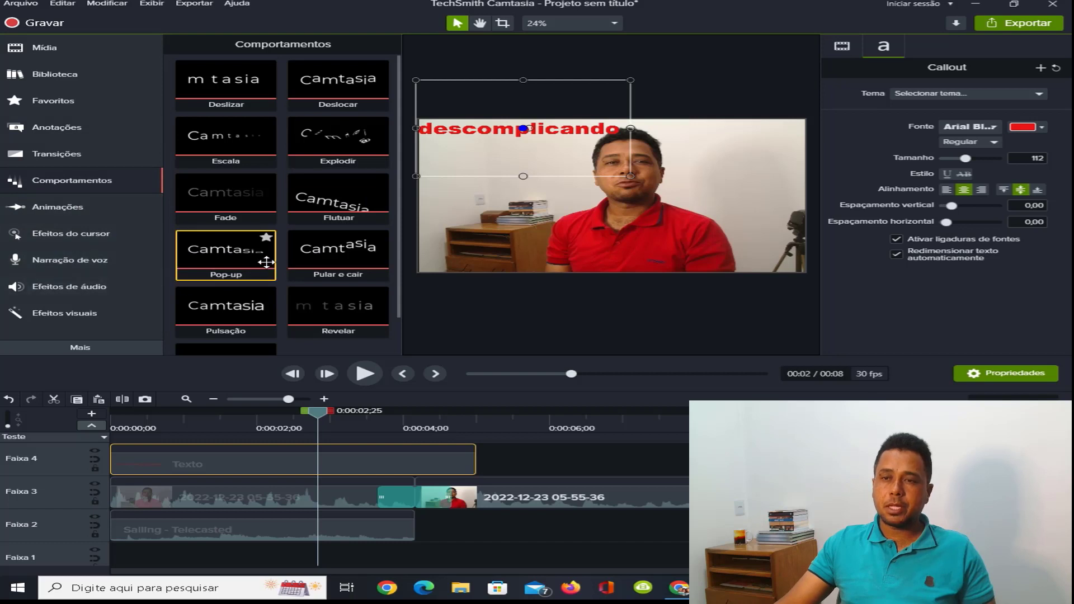
left_click_drag(322, 259, 242, 466)
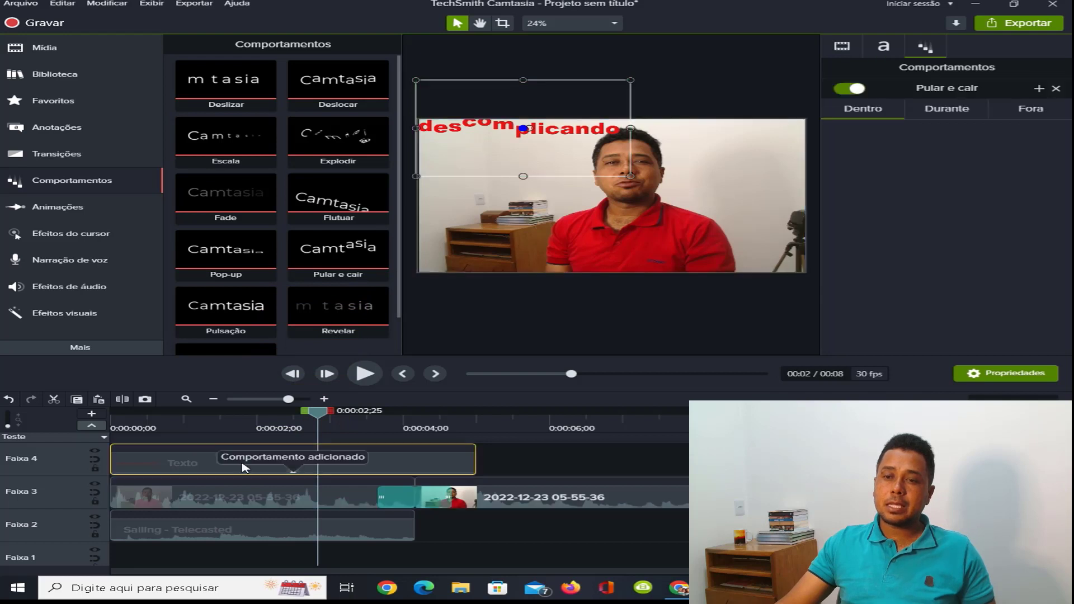
left_click_drag(324, 413, 112, 414)
left_click(364, 374)
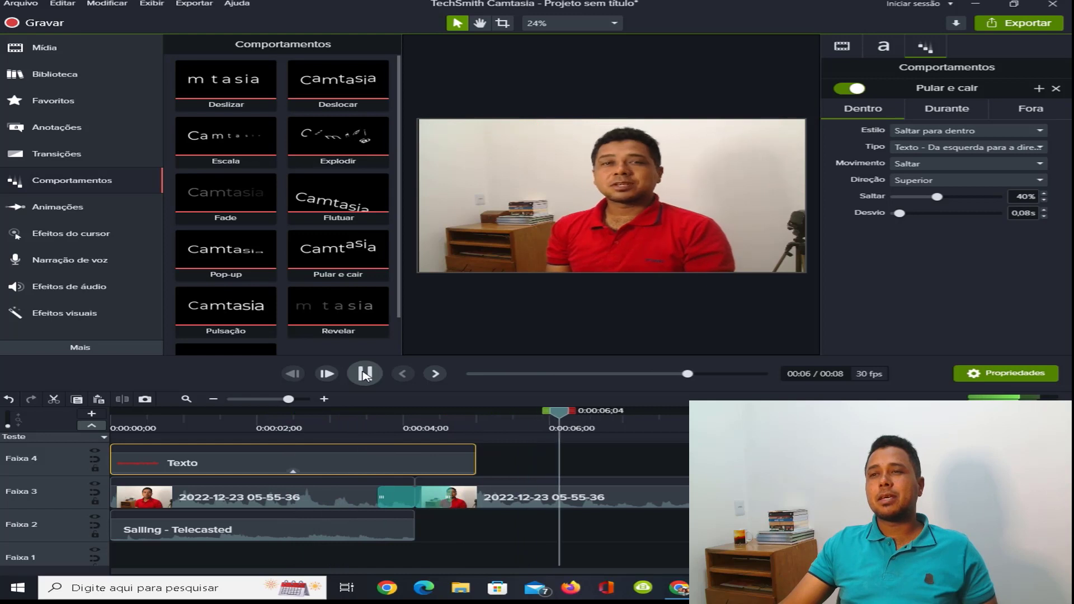
left_click(365, 374)
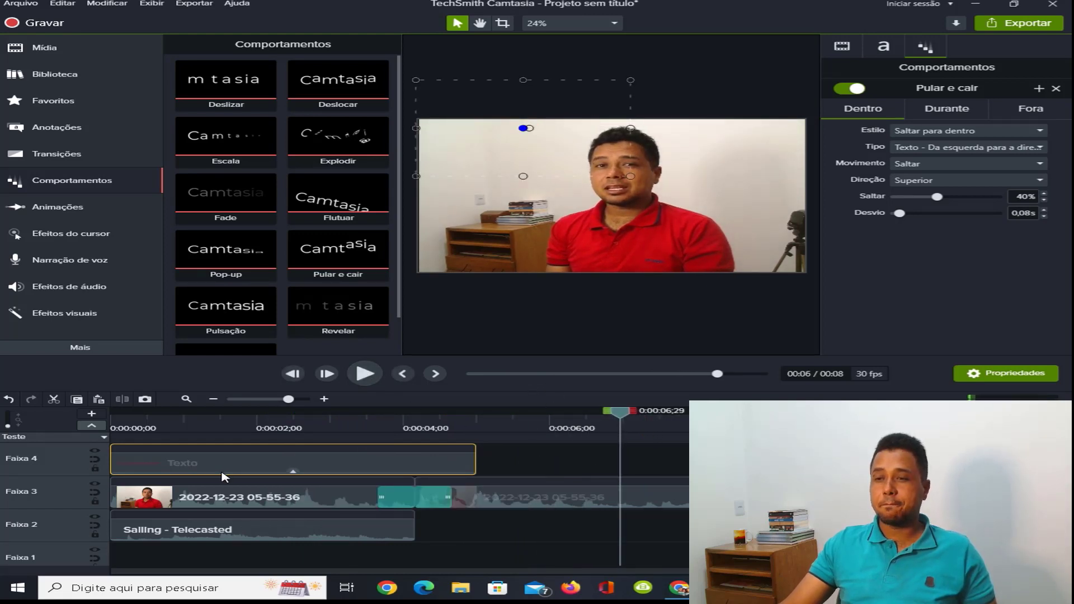
- Split the second video clip on Faixa 3 at 0:00:05;15 for a zoom animation
left_click(51, 211)
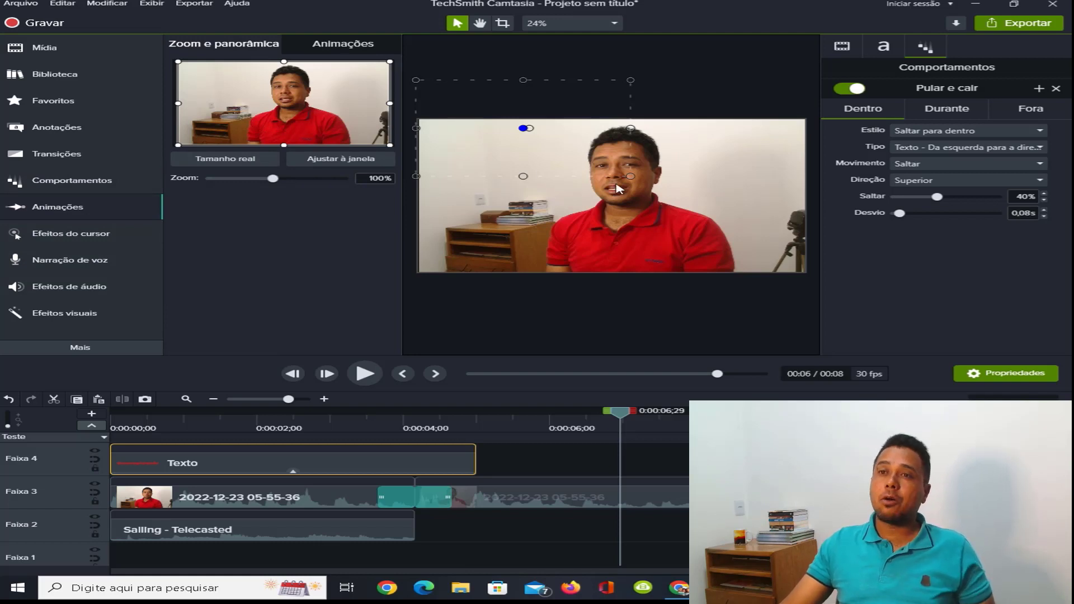
left_click_drag(618, 418, 512, 444)
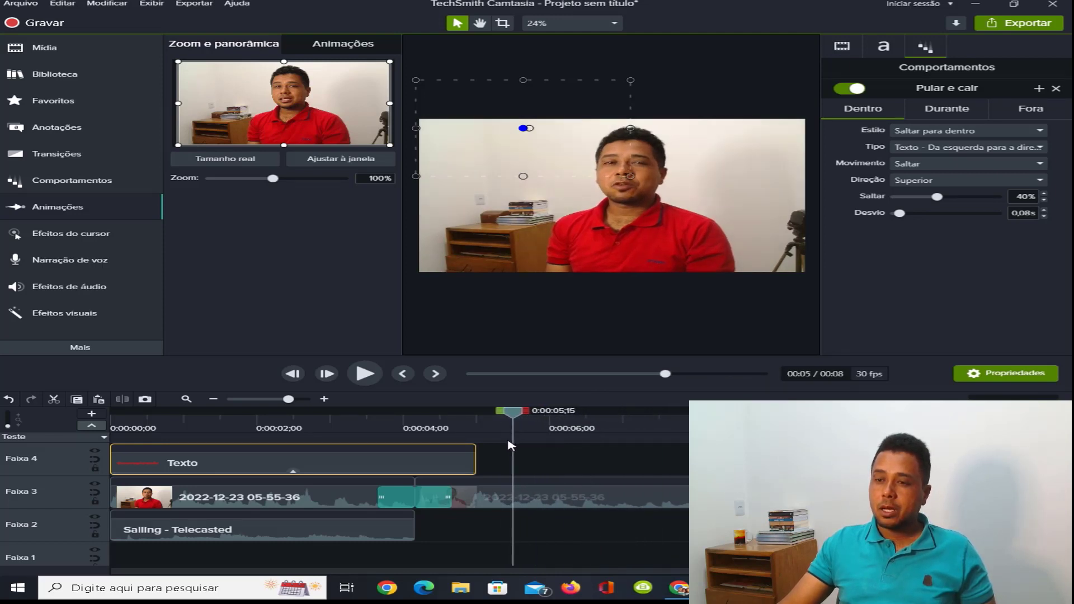
left_click(546, 495)
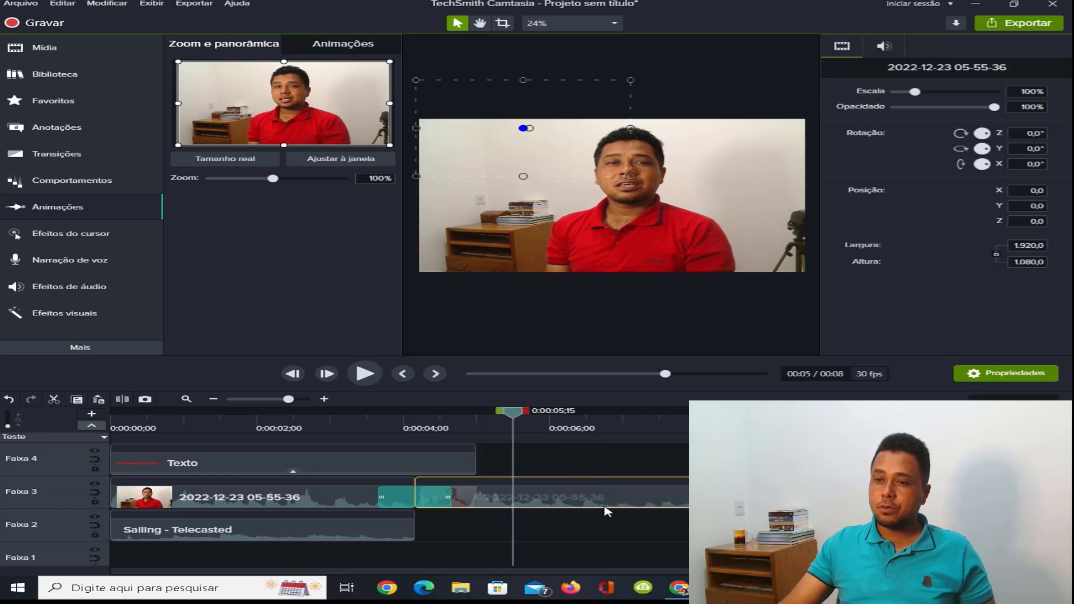
left_click(585, 497)
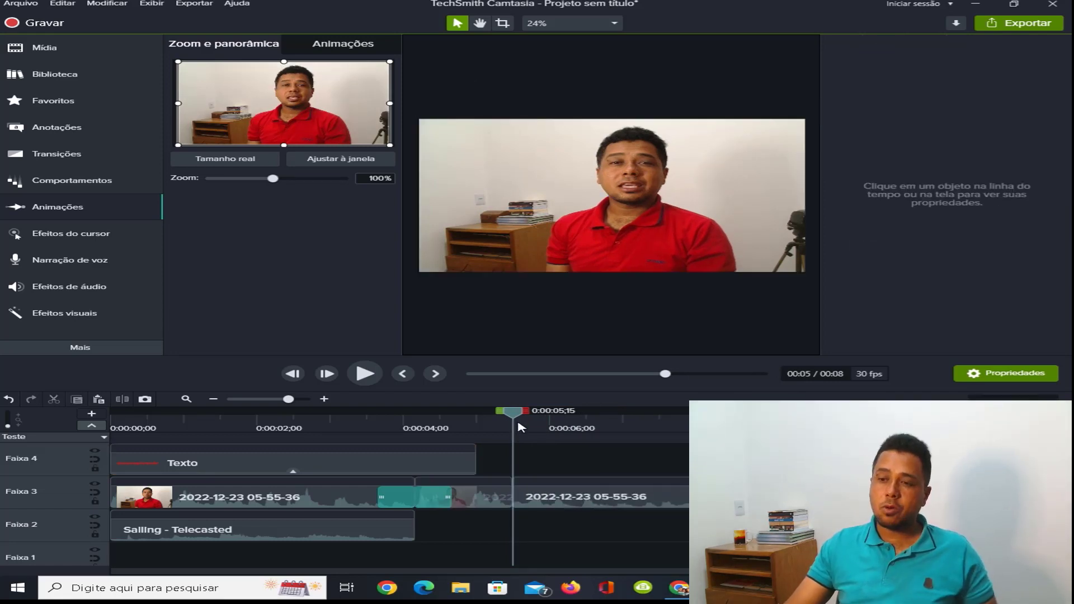
- Add a zoom animation of about 125% at 0:00:05;06 on the short middle clip, shifting the image to about X -187, Y -84
left_click_drag(517, 416, 491, 414)
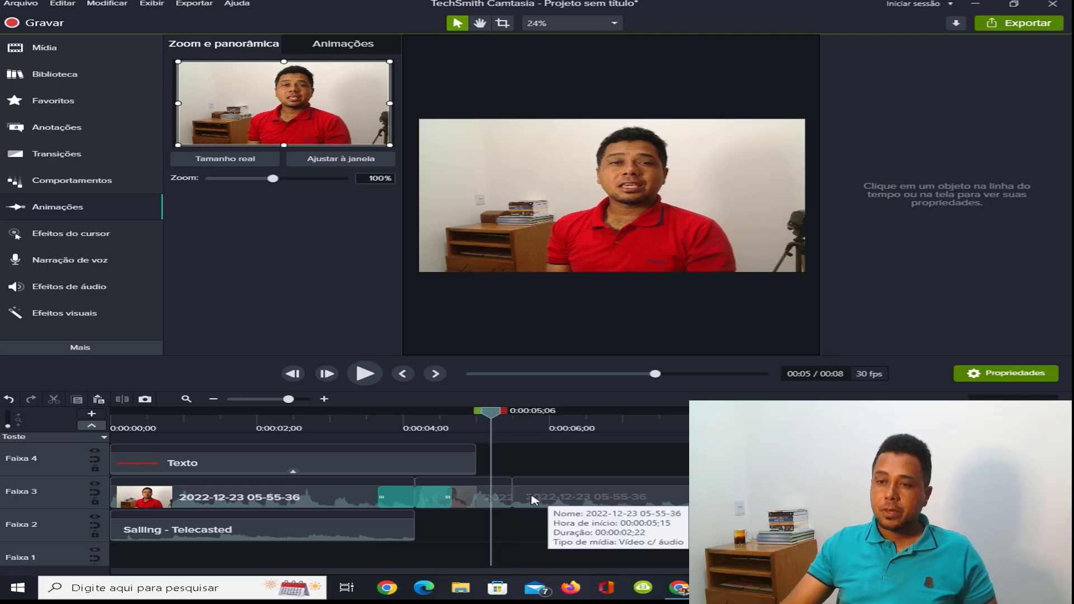
left_click(506, 498)
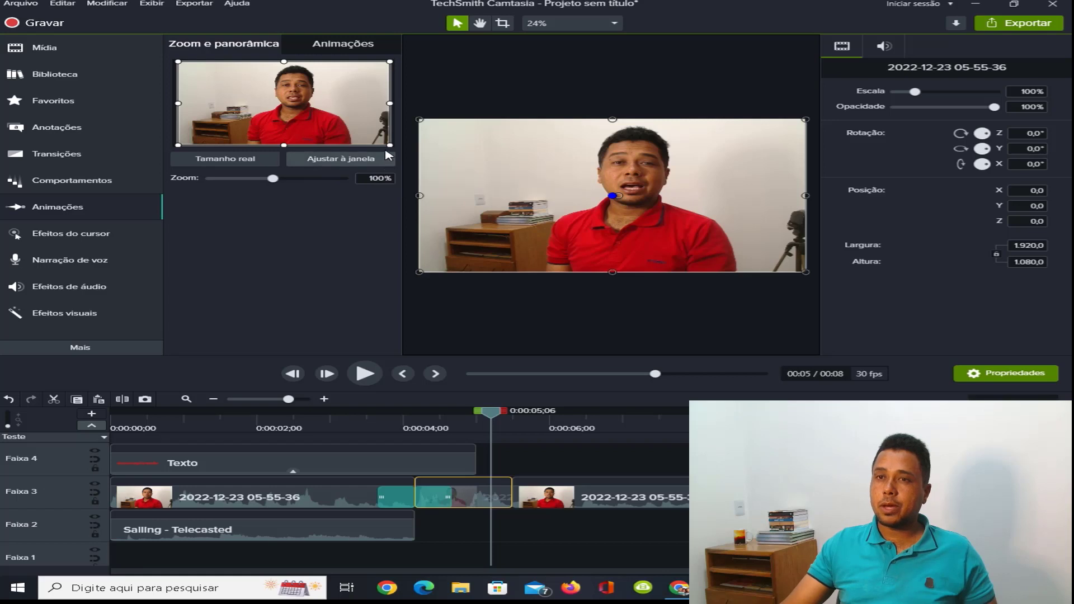
left_click_drag(390, 145, 394, 155)
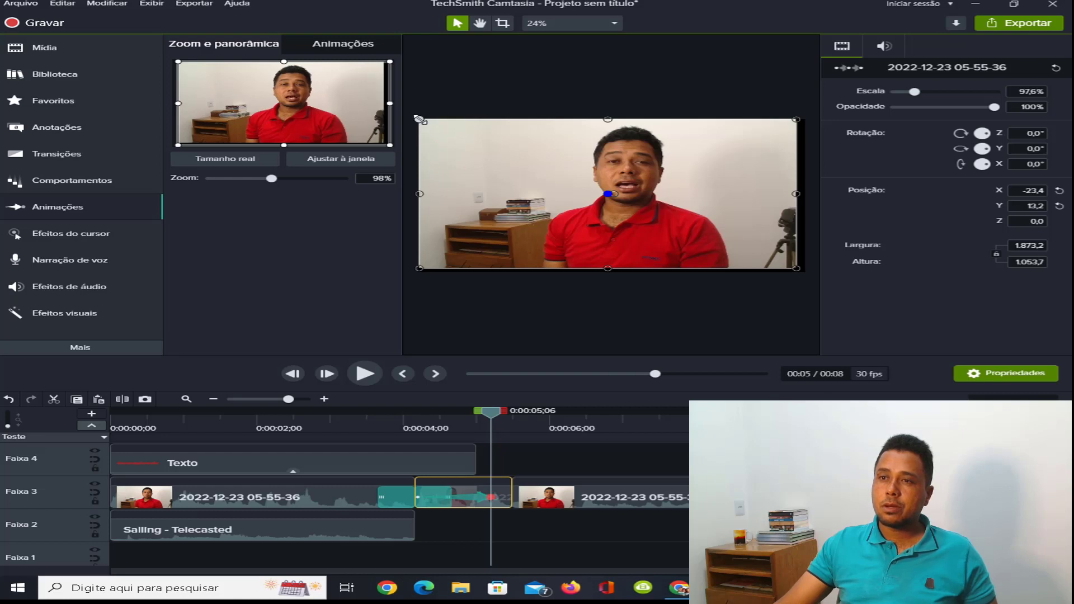
left_click_drag(384, 142, 341, 122)
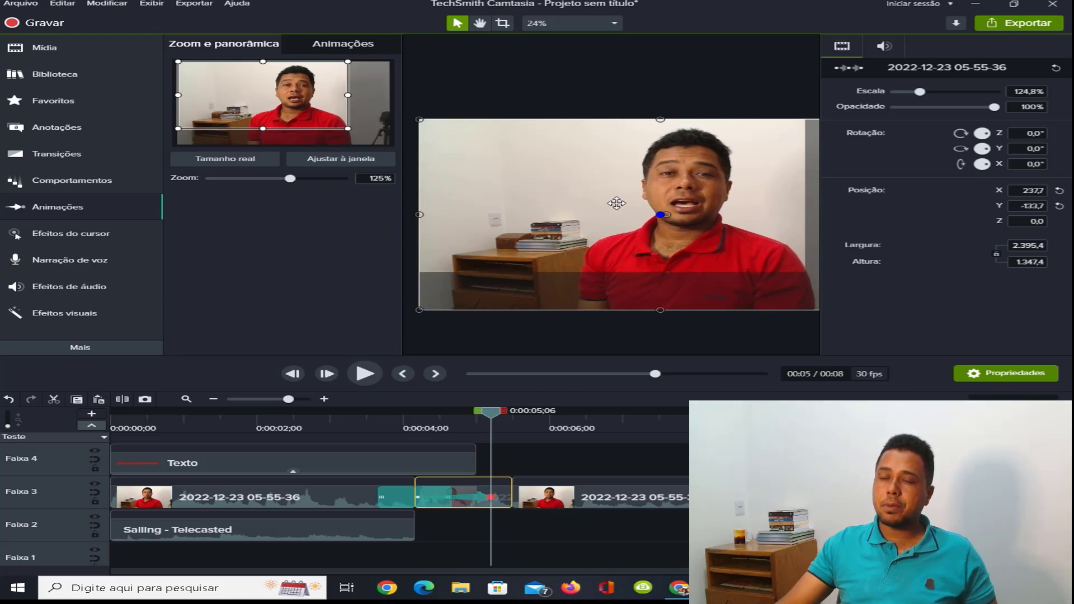
left_click_drag(658, 213, 573, 206)
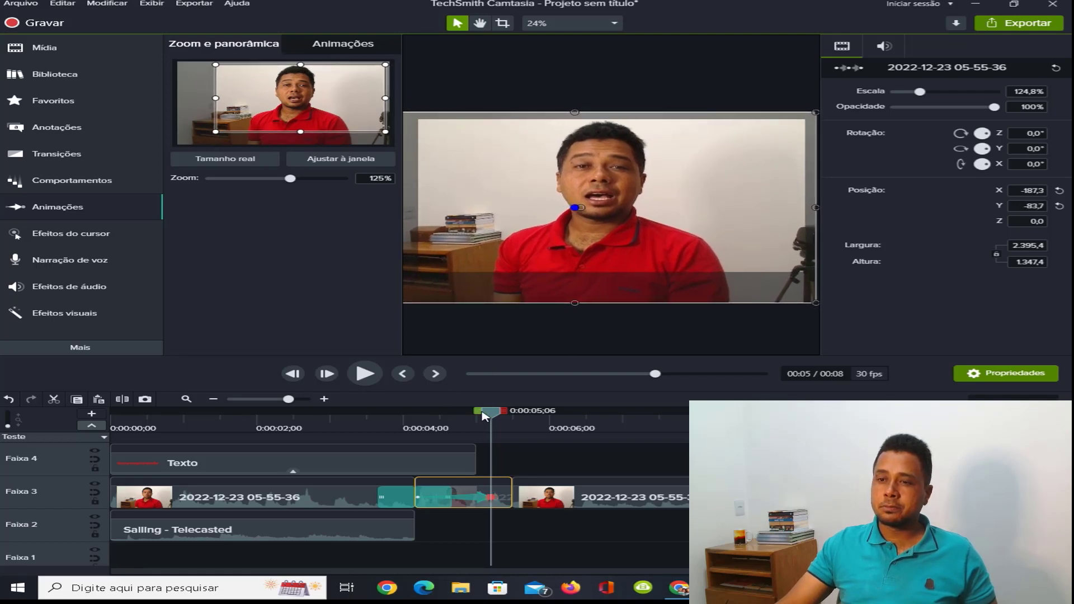
- Preview the zoom animation by playing the edit from 0:00:03;02 and again from 0:00:03;20
left_click_drag(491, 415, 373, 419)
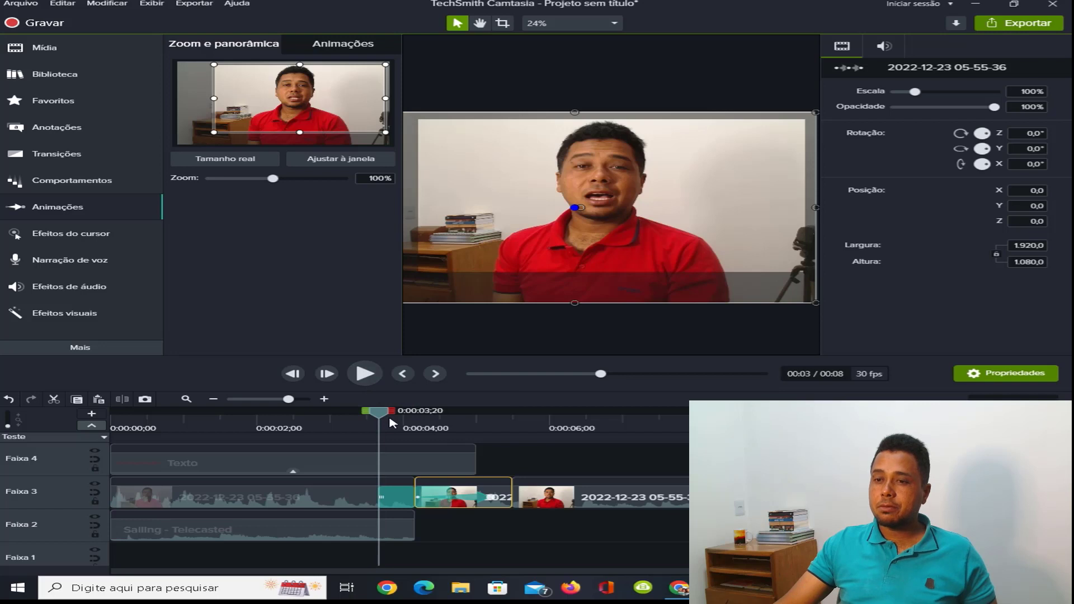
left_click_drag(390, 423, 336, 417)
left_click(358, 375)
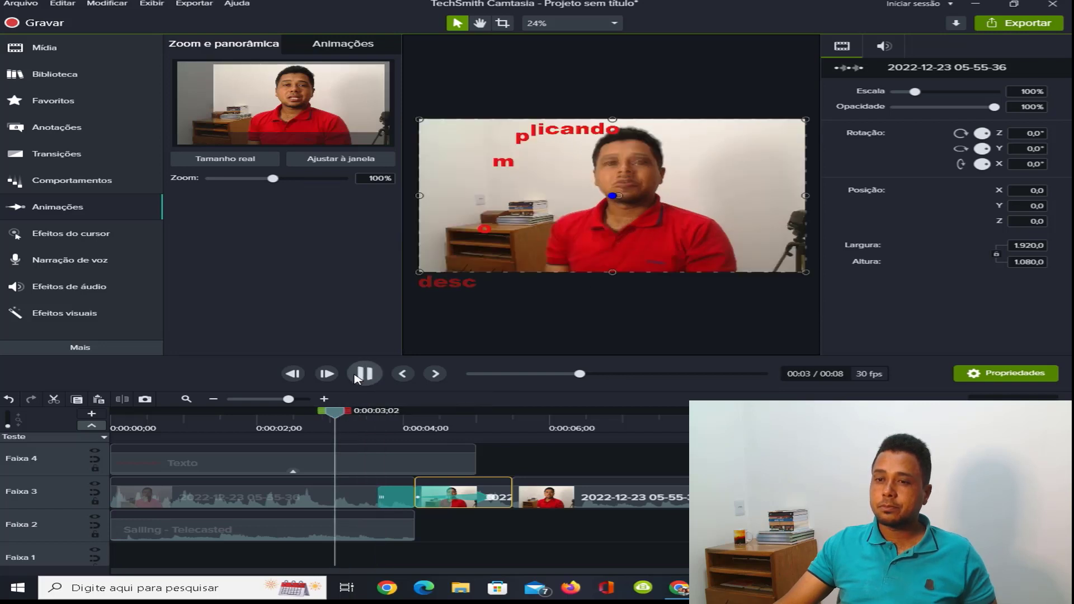
key("space")
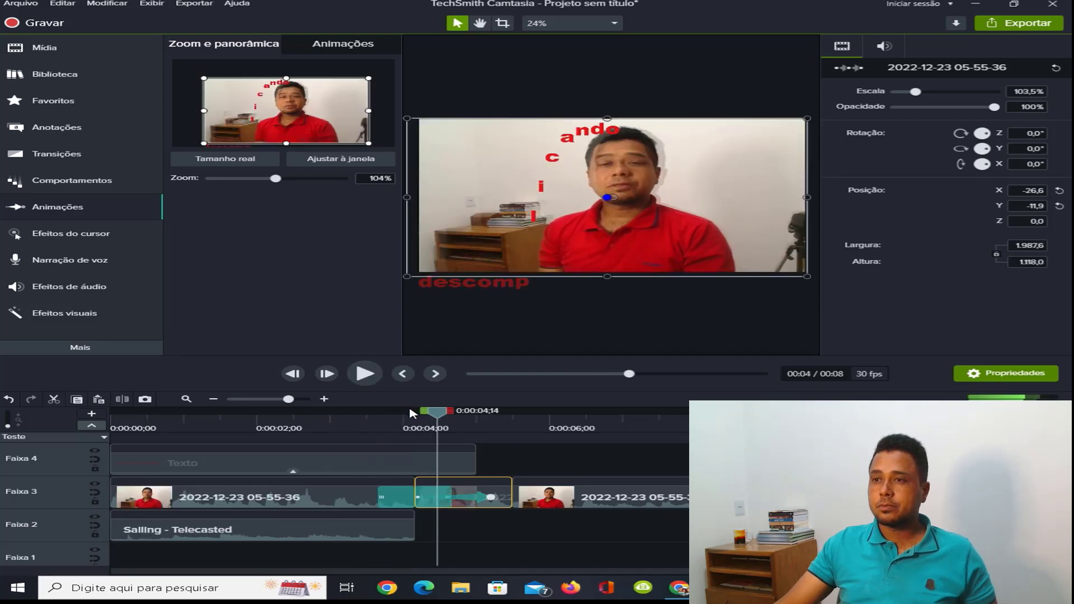
left_click_drag(428, 416, 380, 415)
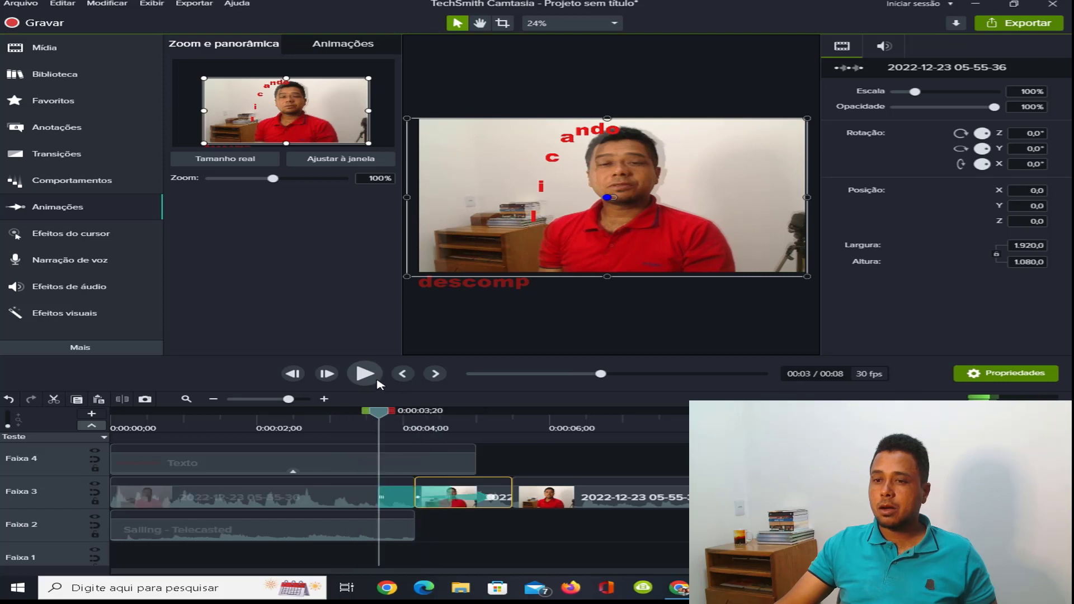
left_click(367, 378)
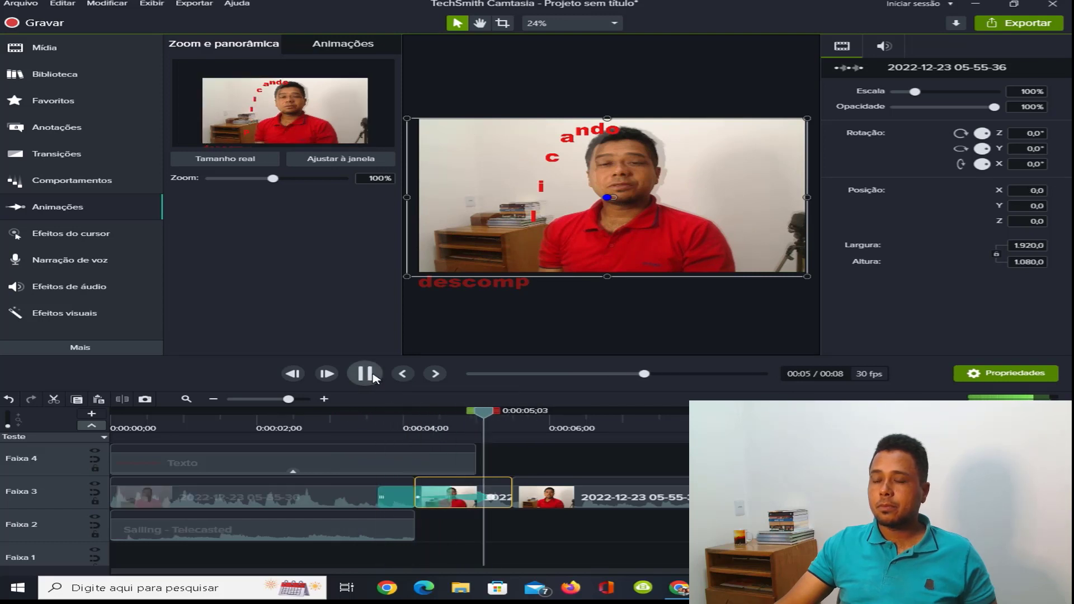
left_click(374, 379)
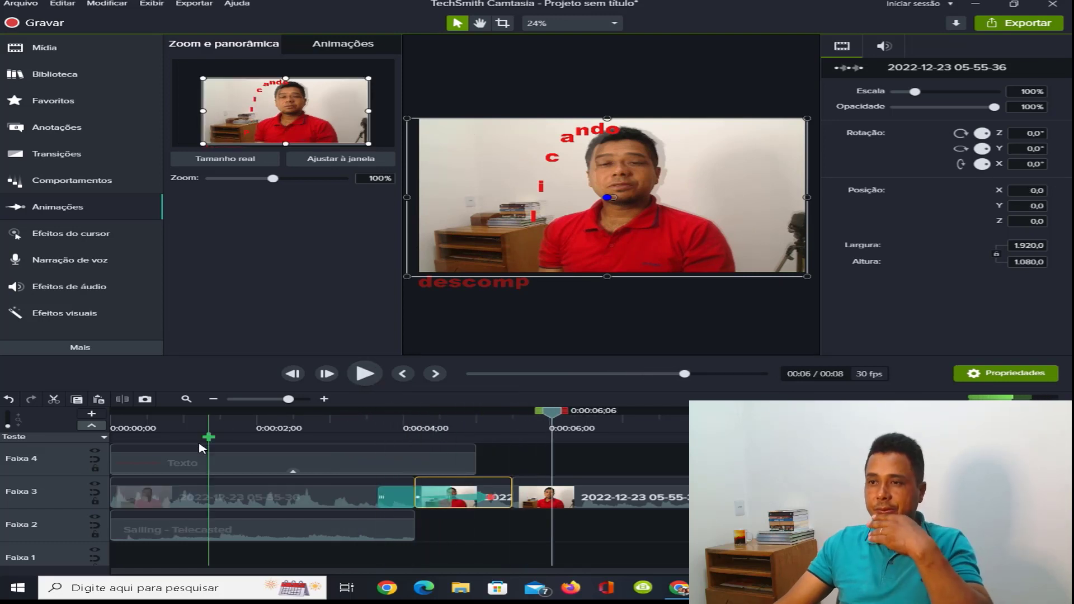
- Add a quiz marker at 0:00:00;07 on the timeline and play the edit from there until about 0:00:05;23
left_click(129, 436)
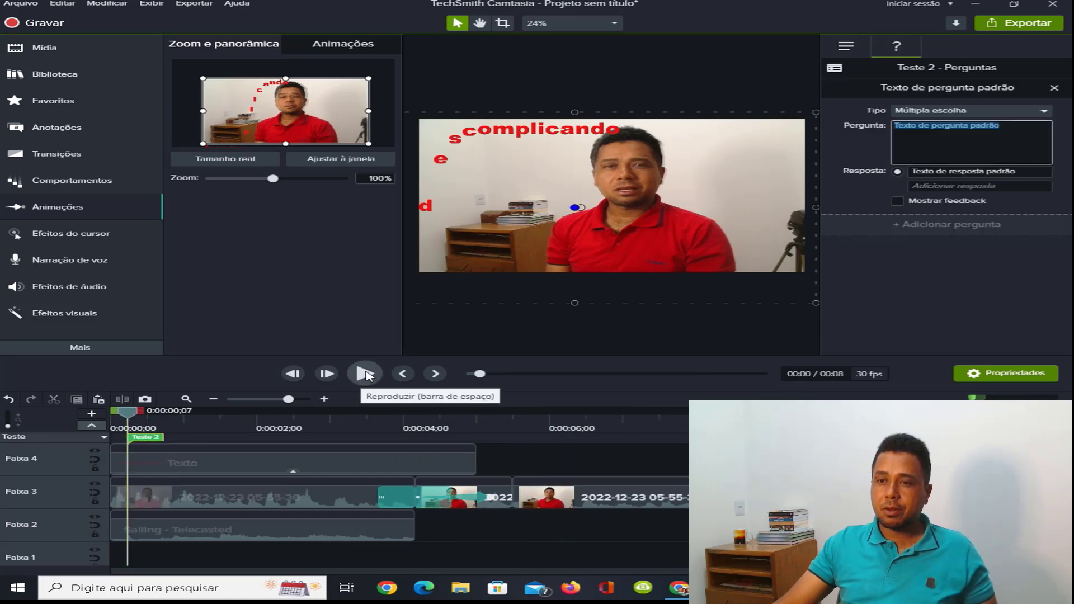
left_click(366, 376)
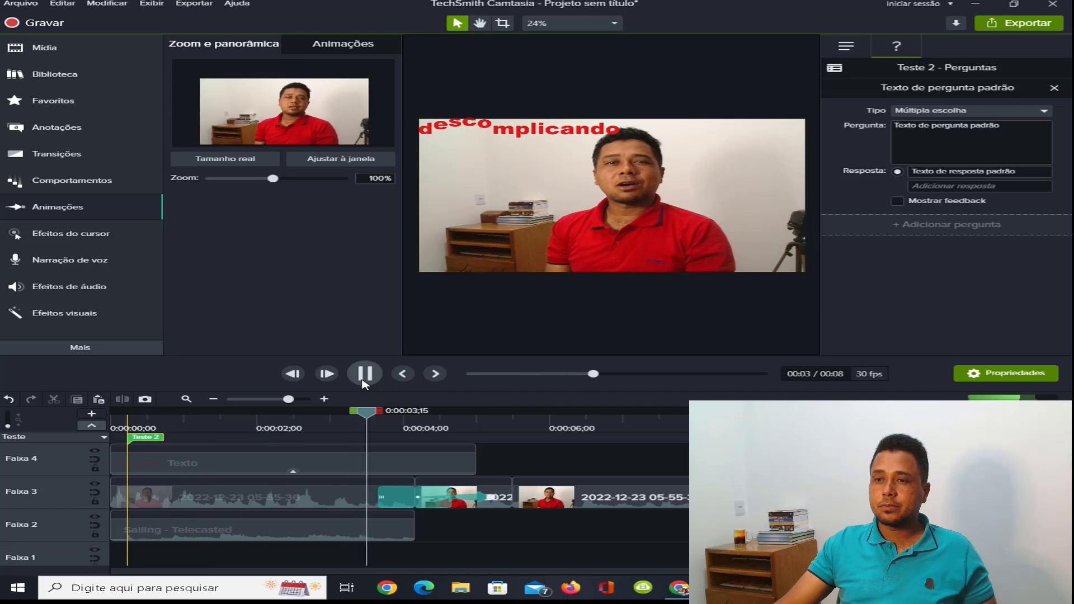
left_click(366, 374)
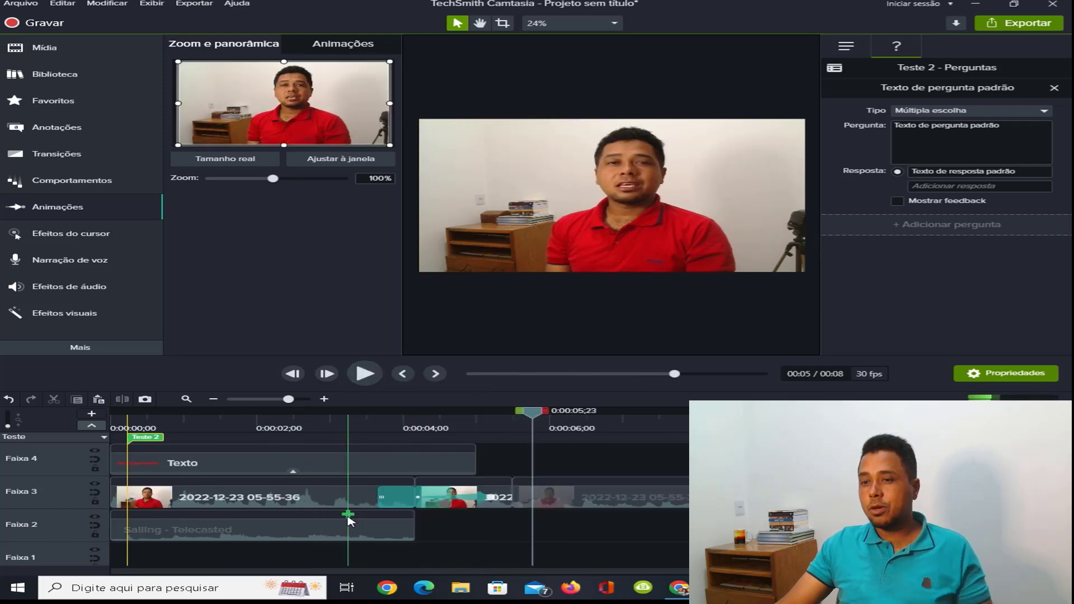
- Delete the Sailing - Telecasted music clip from Faixa 2 and the Cube transition between the first two clips on Faixa 3
left_click_drag(346, 516, 343, 531)
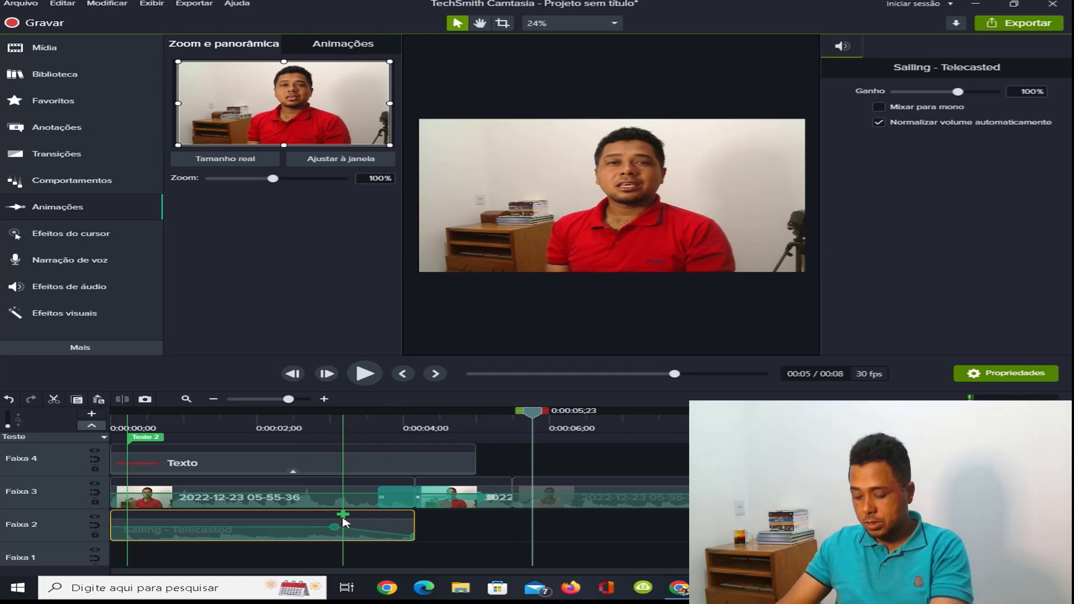
key("Delete")
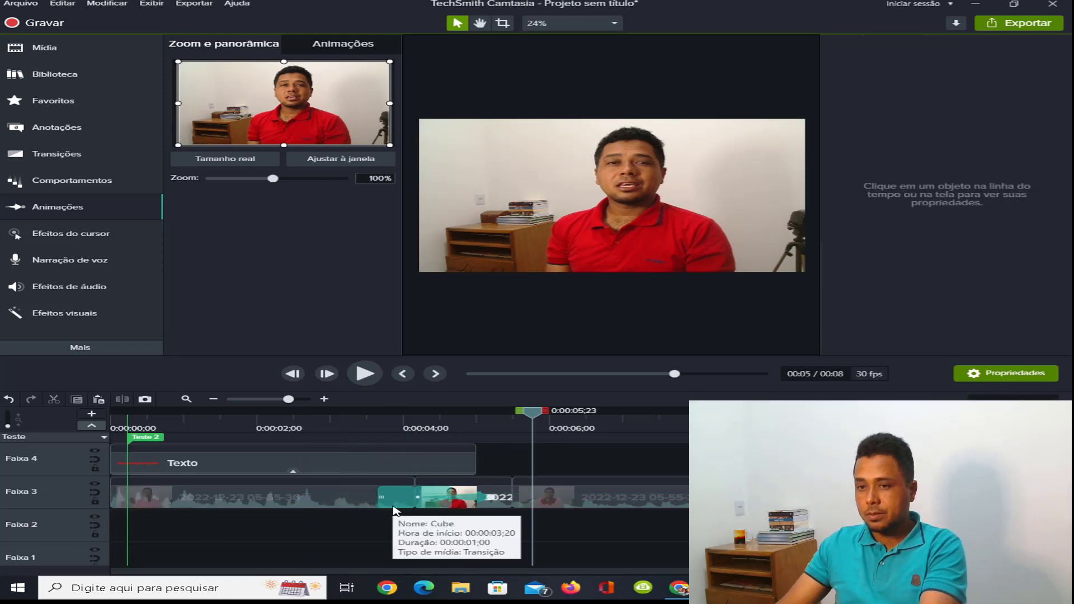
left_click(394, 505)
right_click(410, 505)
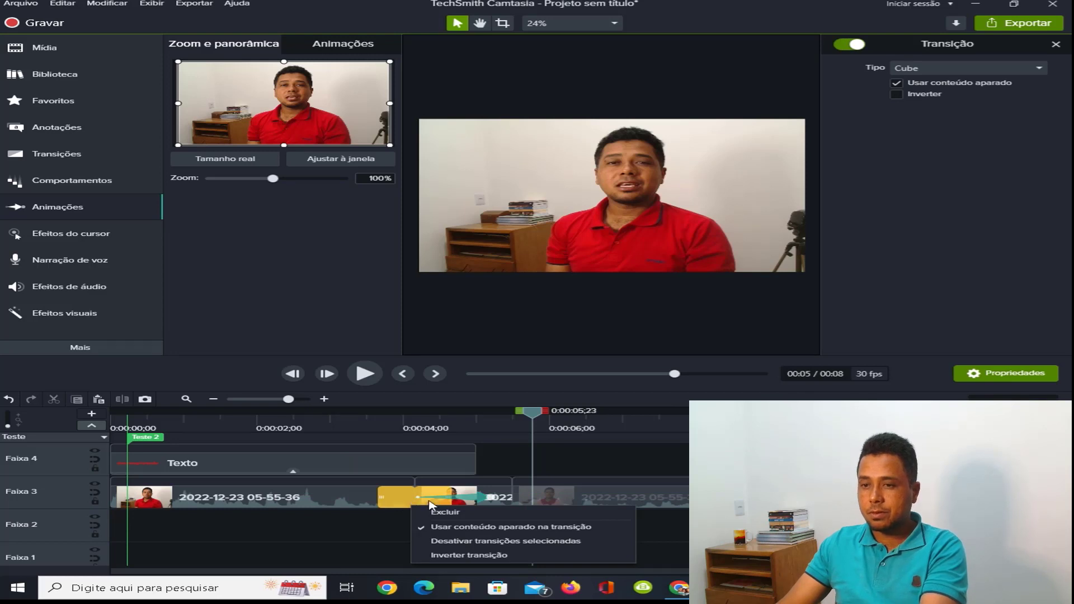
left_click(442, 512)
right_click(416, 505)
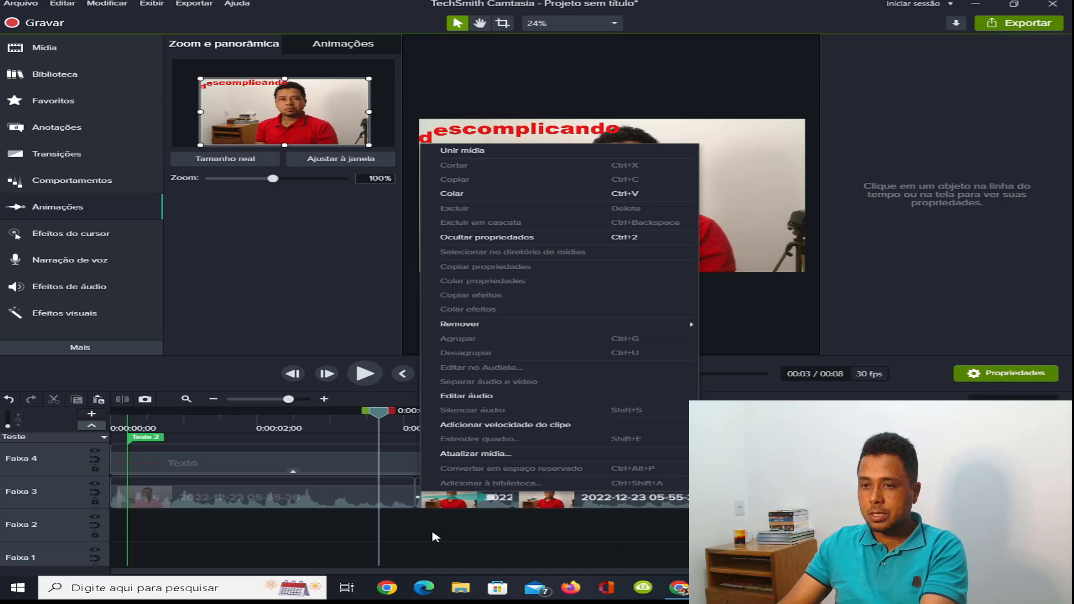
left_click(457, 530)
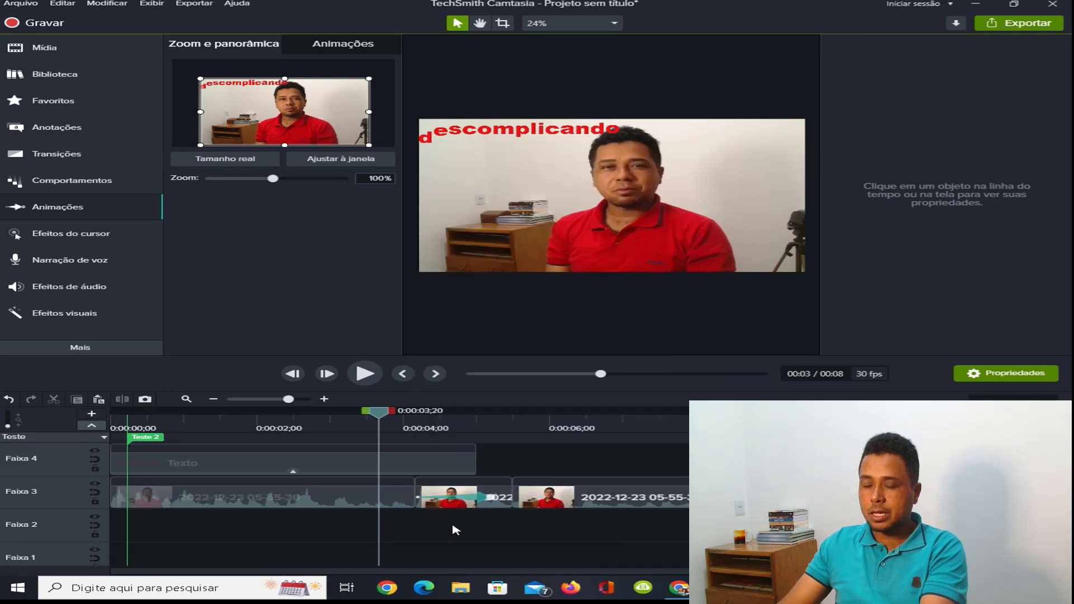
left_click(479, 500)
right_click(480, 499)
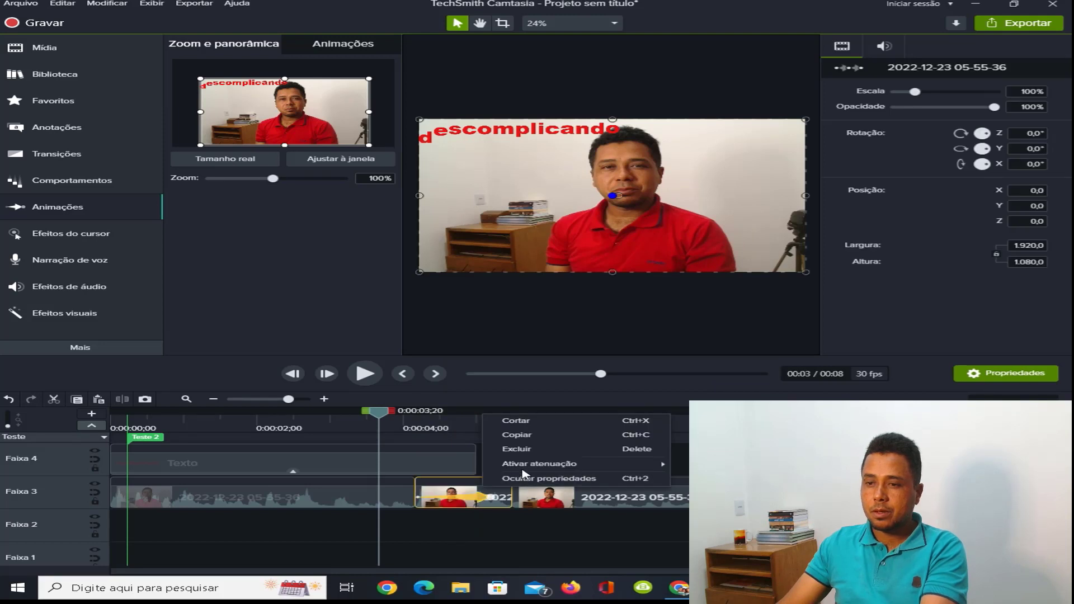
mouse_move(674, 469)
left_click(599, 542)
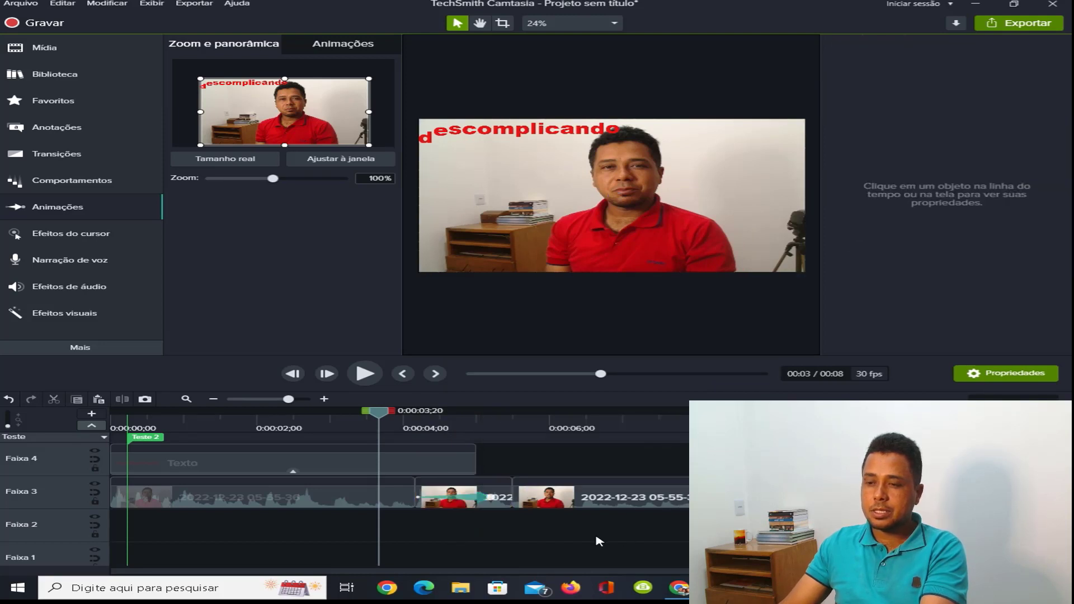
- Delete the title text clip from Faixa 4 and play the edit from 0:00:02;05 to preview the zoom animation
left_click(441, 465)
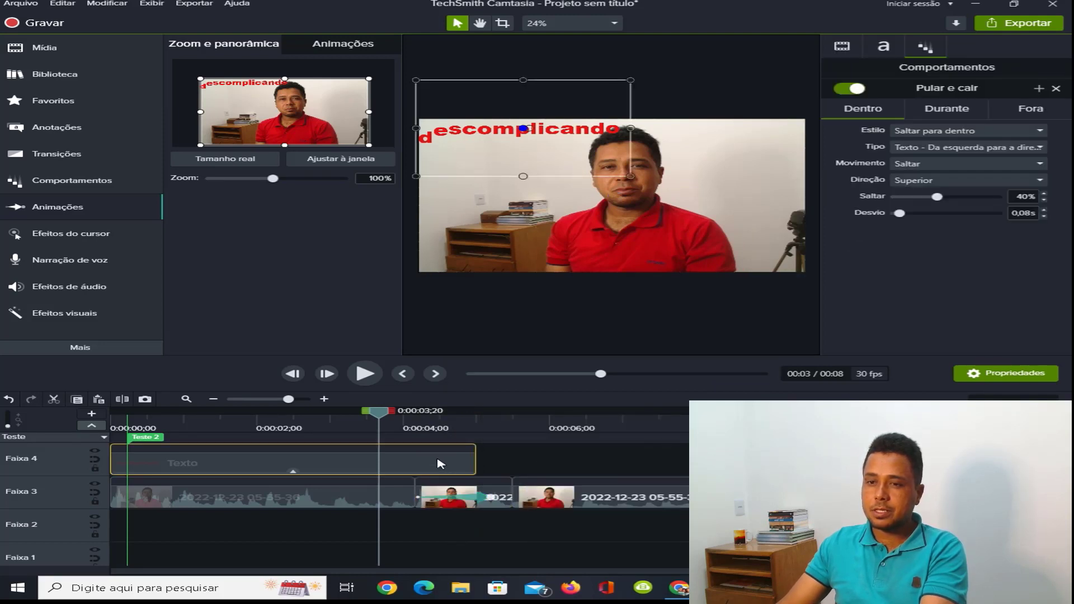
key("Delete")
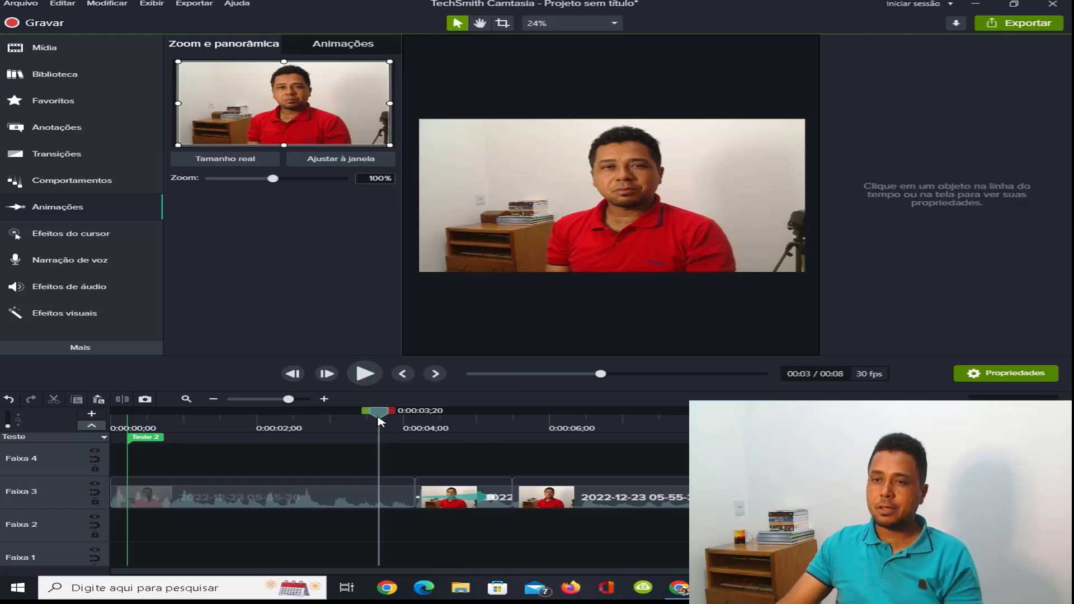
left_click_drag(380, 418, 275, 415)
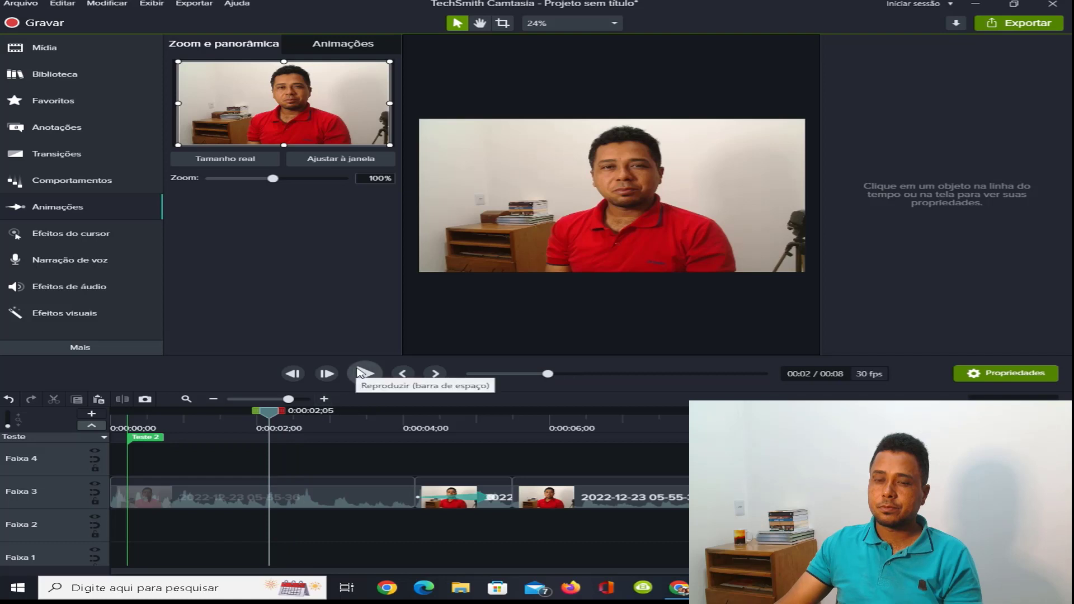
left_click(362, 378)
left_click(362, 378)
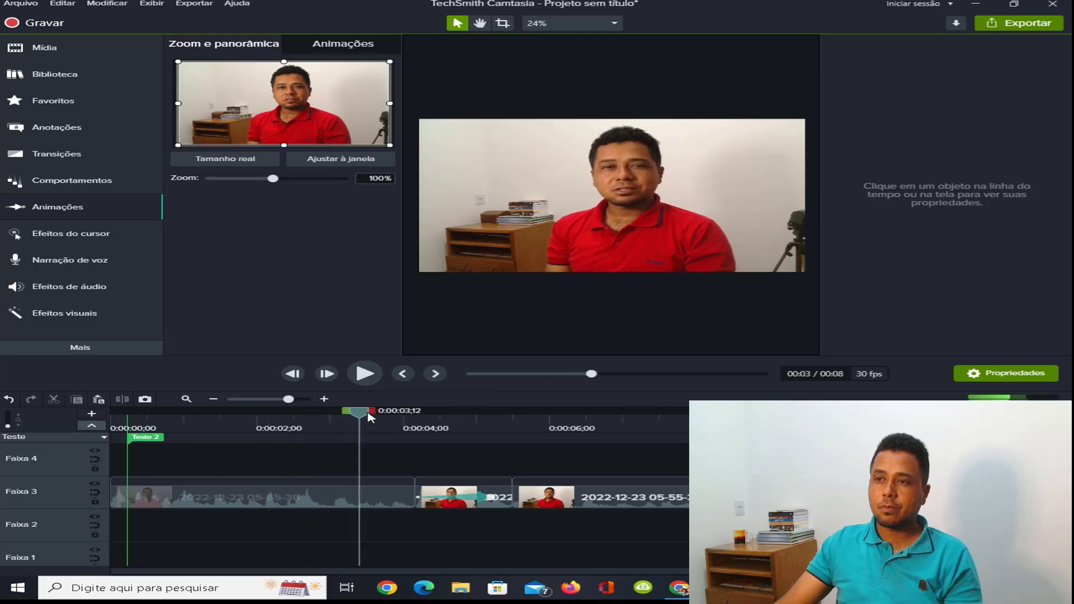
left_click(365, 381)
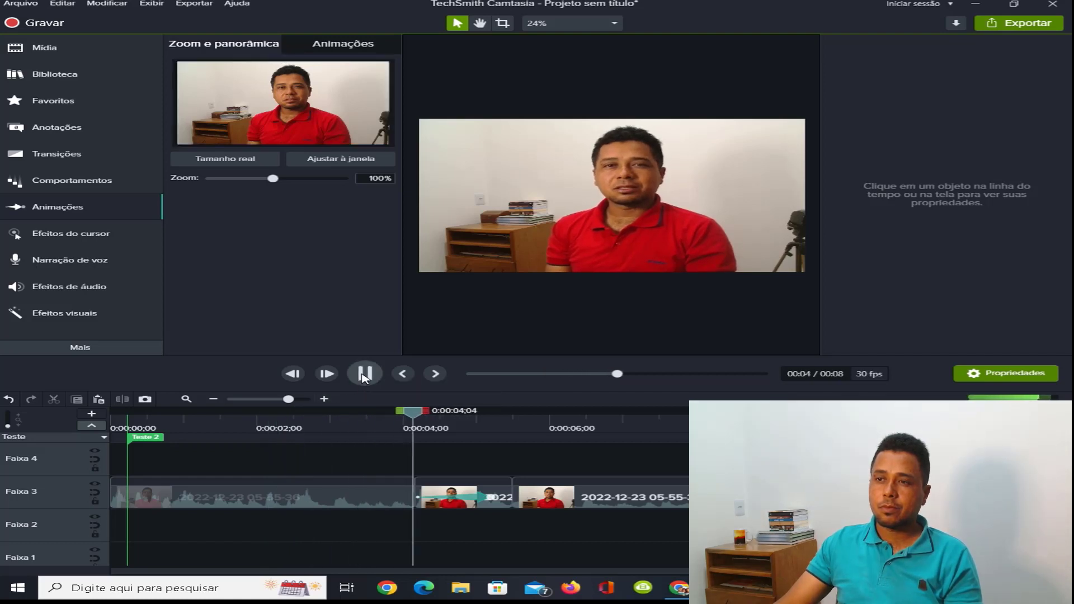
left_click(365, 379)
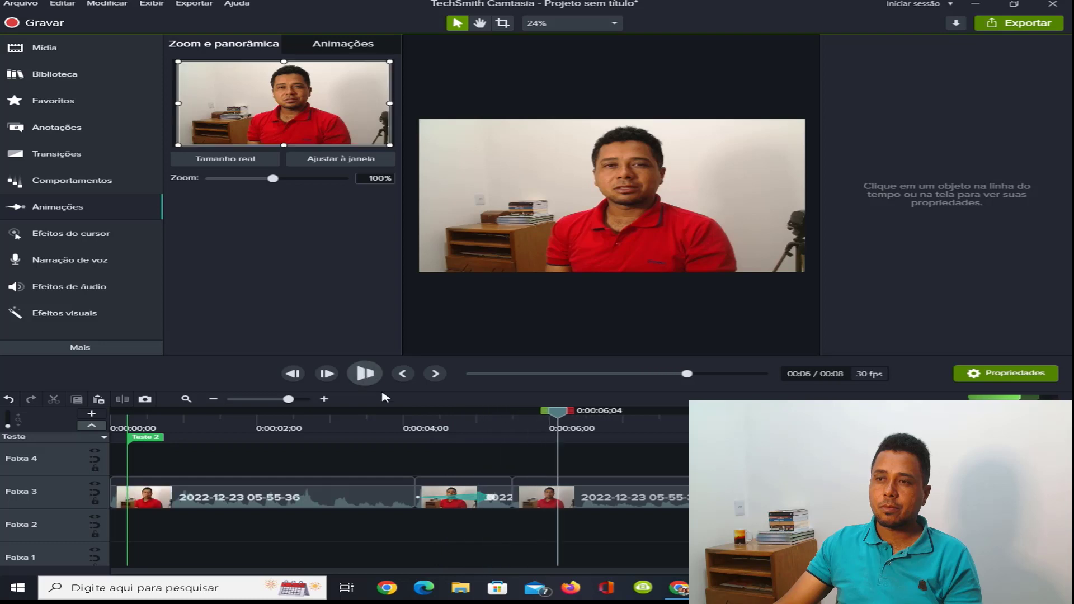
- Play the edit from the start to about 0:00:05;13 to preview the zoom animation
left_click_drag(562, 415, 112, 413)
left_click(364, 376)
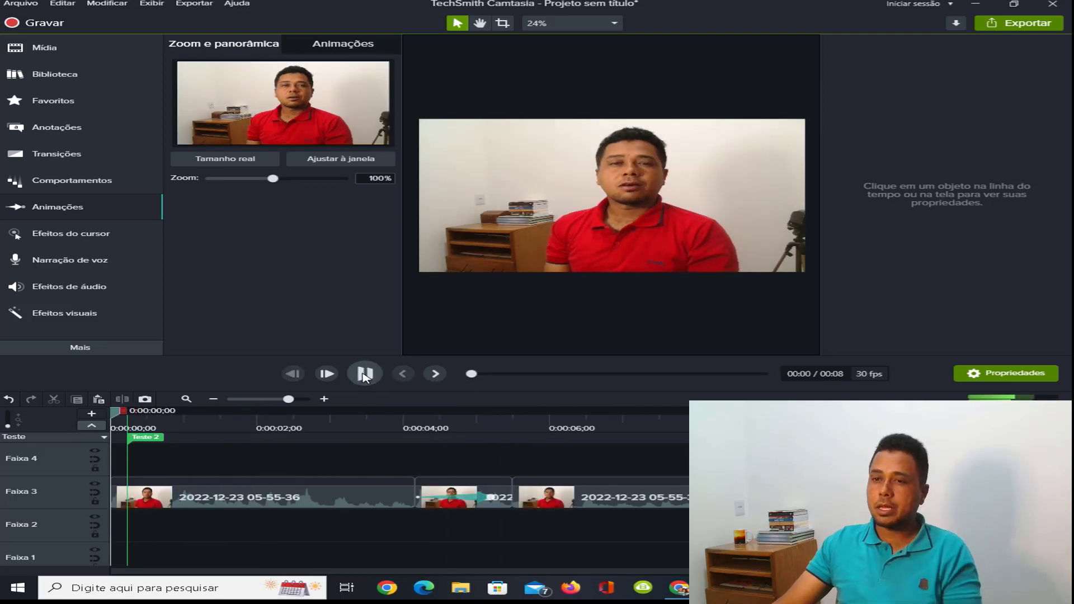
left_click(362, 376)
left_click(362, 376)
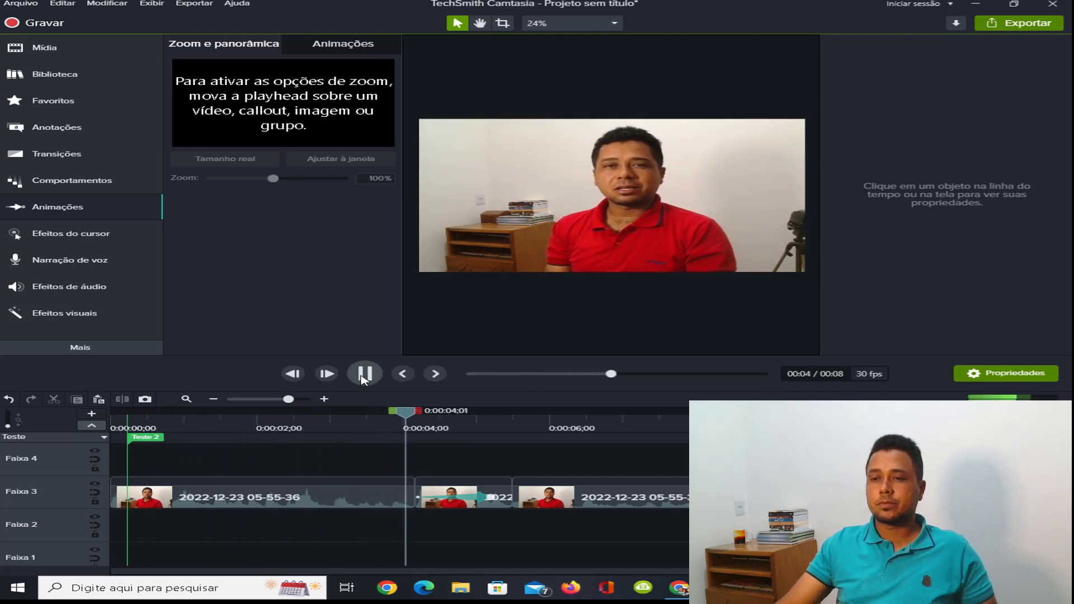
left_click(364, 374)
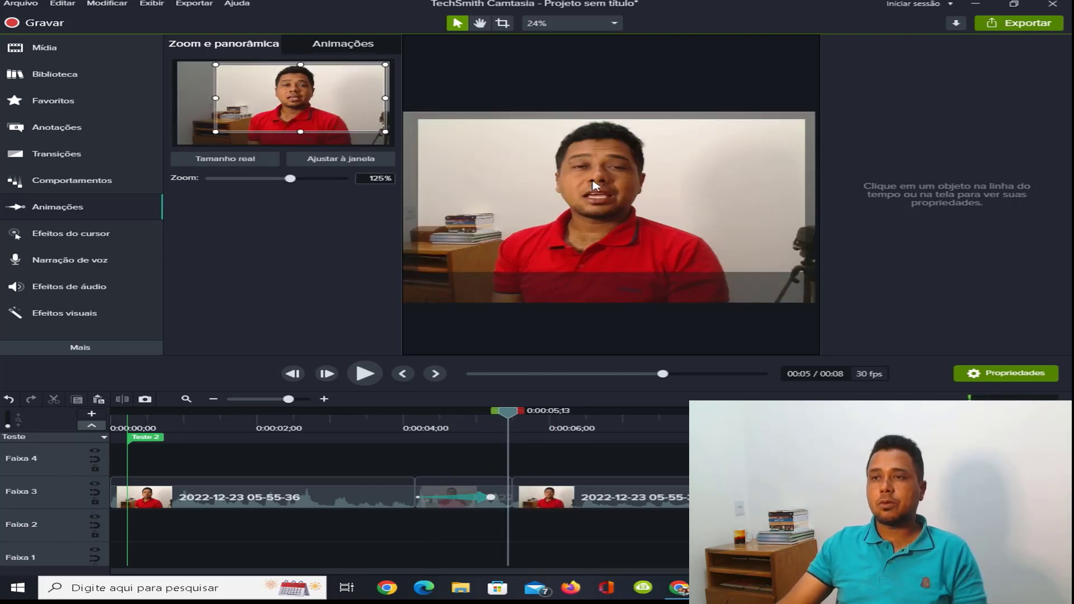
- Return the playhead to 0:00:03;19 and undo the deletions of the title text clip and the Cube transition
left_click_drag(509, 415, 380, 420)
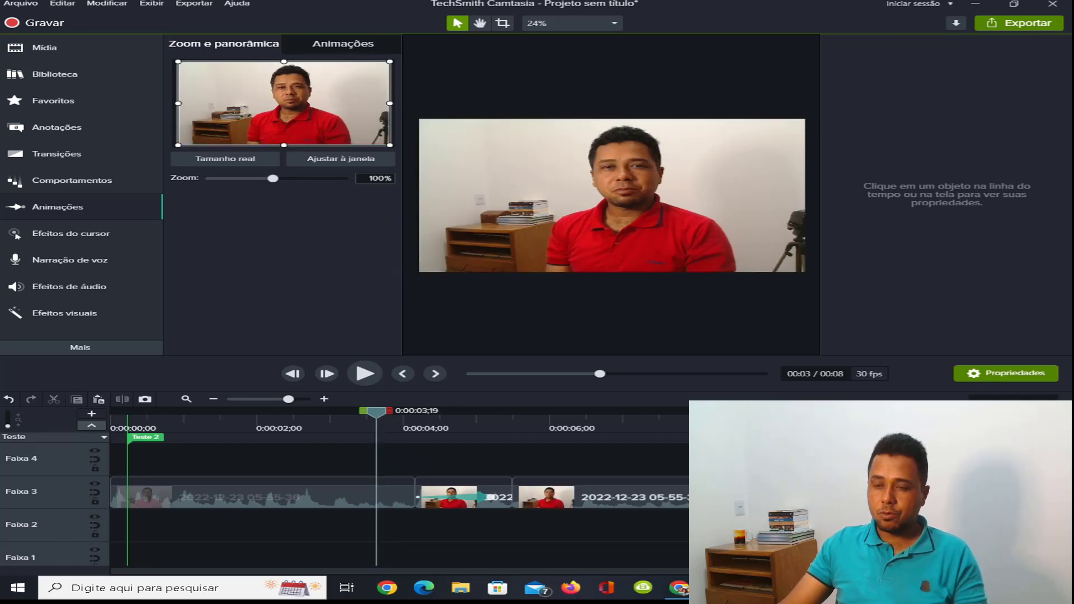
key("ctrl+z")
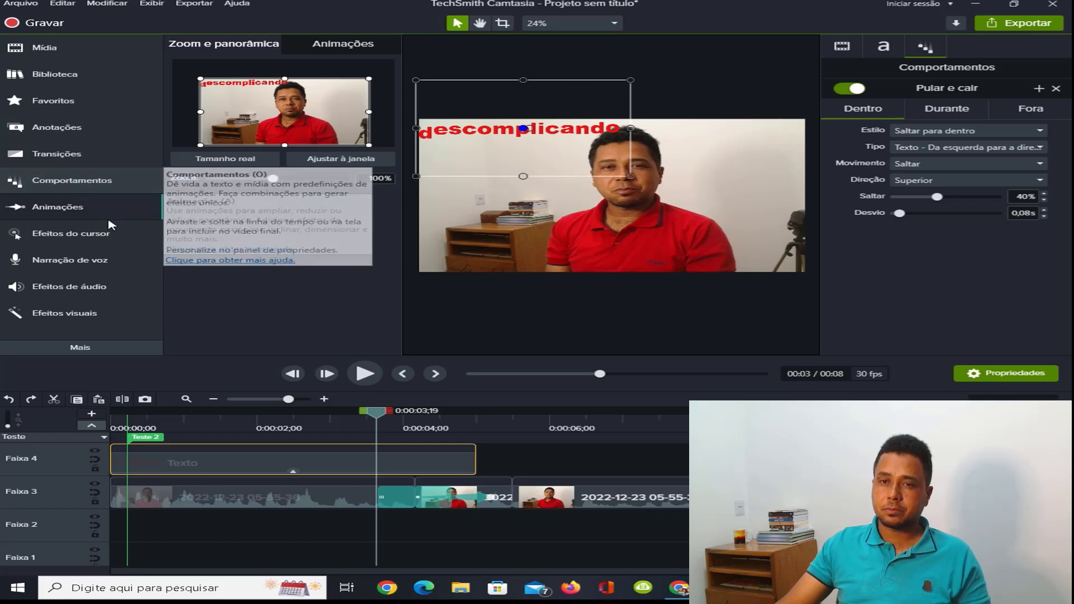
- Try the Remoção de ruído audio effect on the first clip on Faixa 3, then undo it
left_click(67, 294)
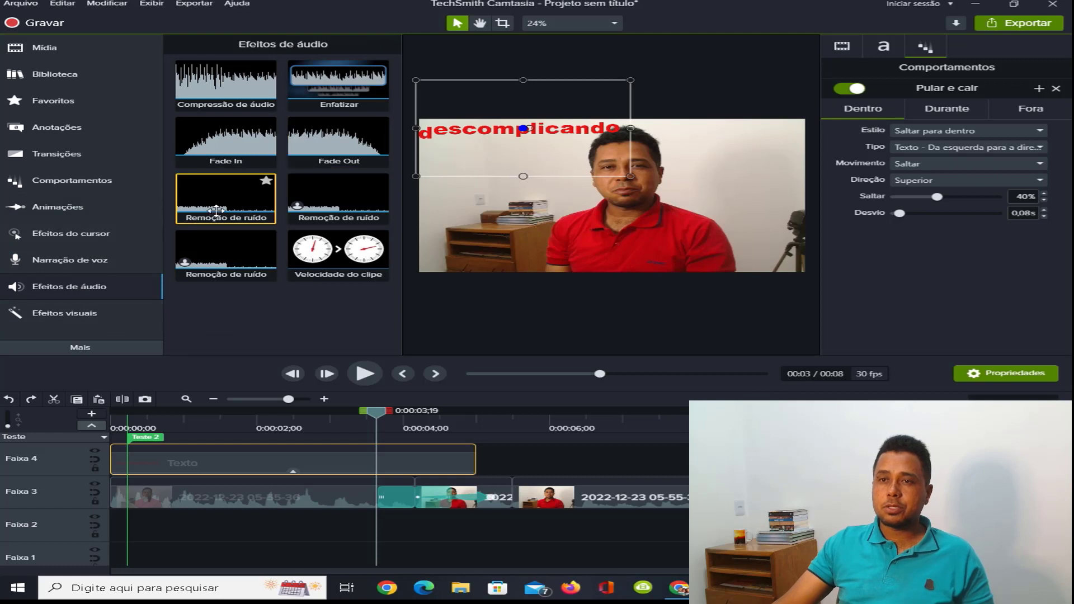
left_click_drag(224, 204, 269, 499)
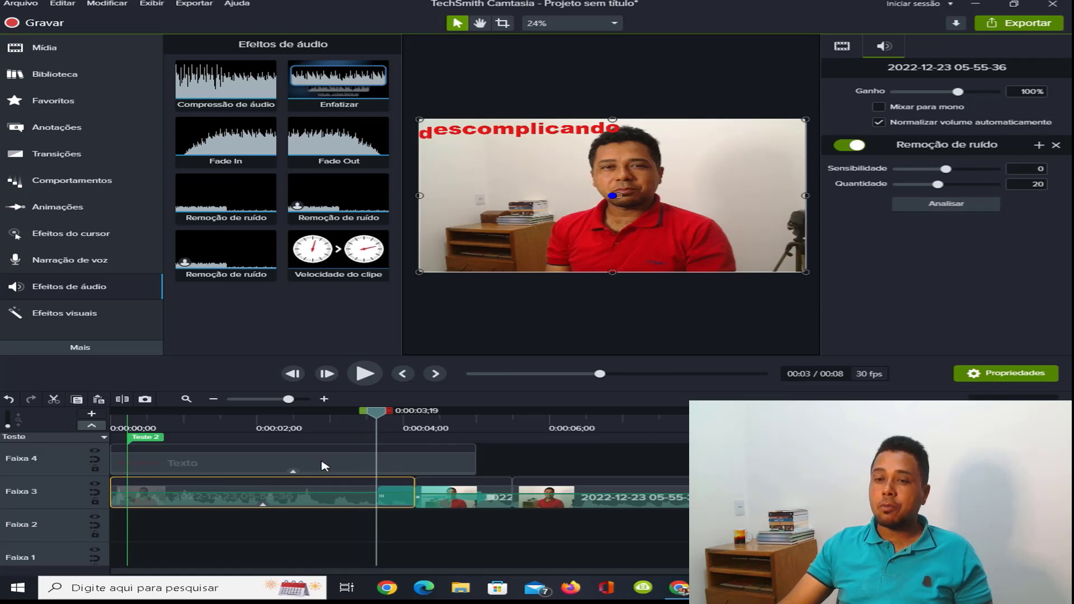
key("ctrl+z")
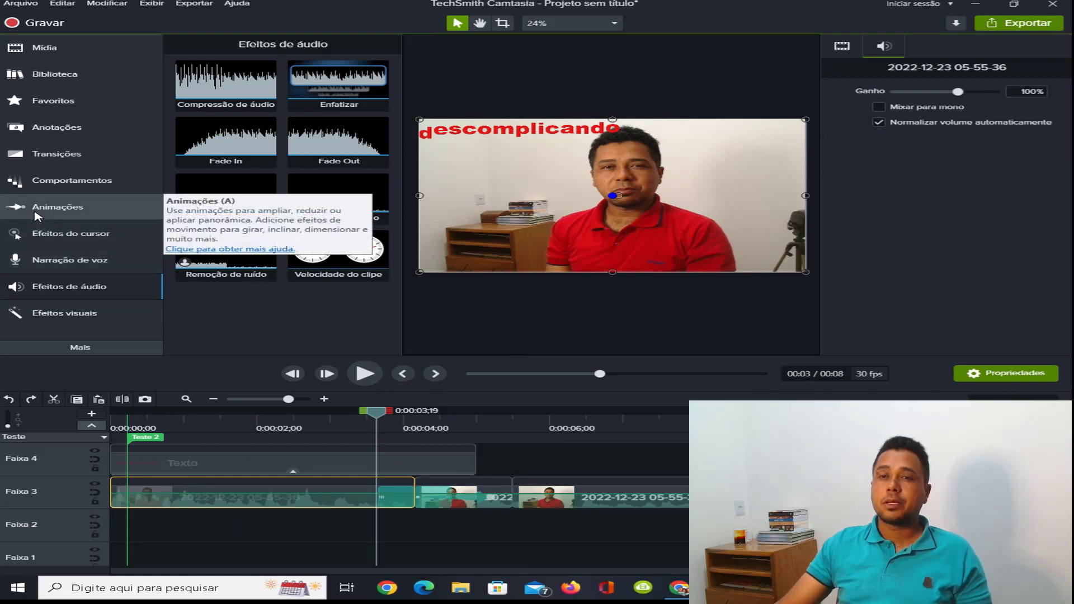
- Browse the visual effects and split the third clip on Faixa 3 at 0:00:06;20
left_click_drag(375, 416, 111, 416)
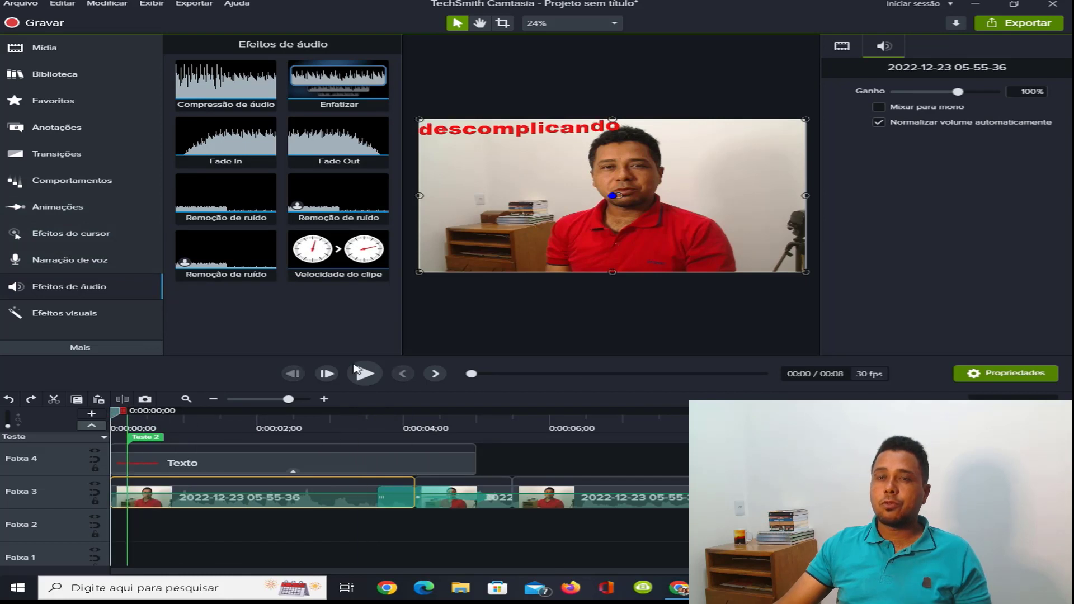
left_click(73, 314)
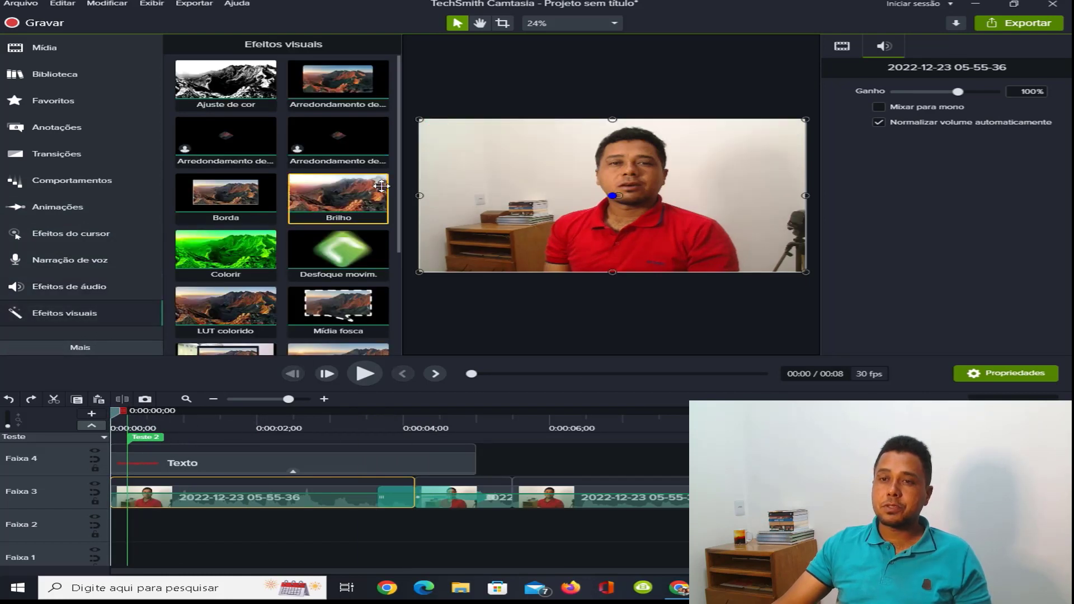
left_click_drag(397, 201, 403, 314)
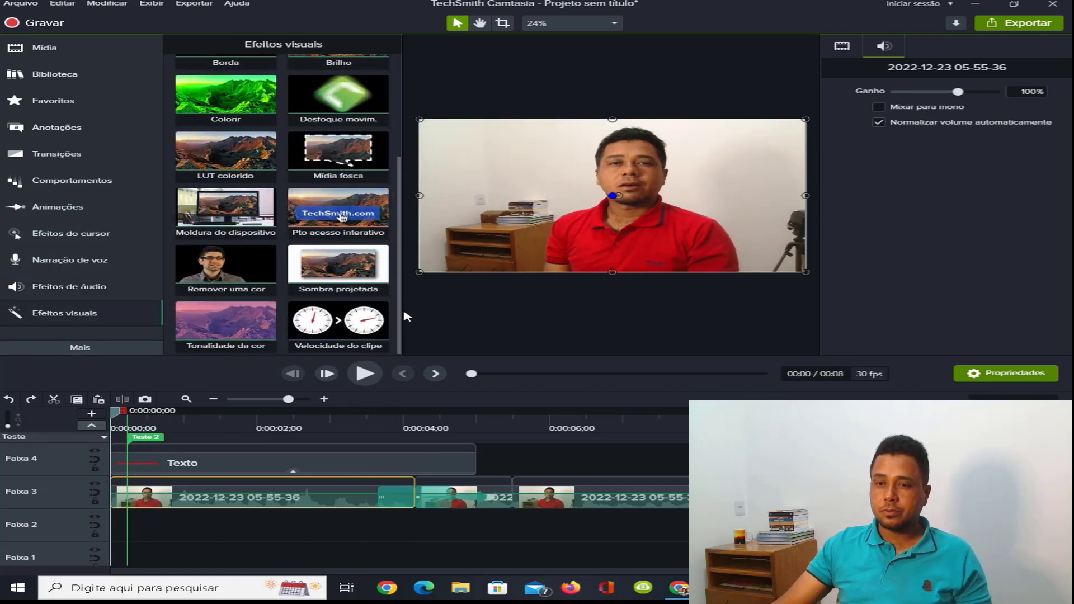
left_click_drag(117, 420, 607, 443)
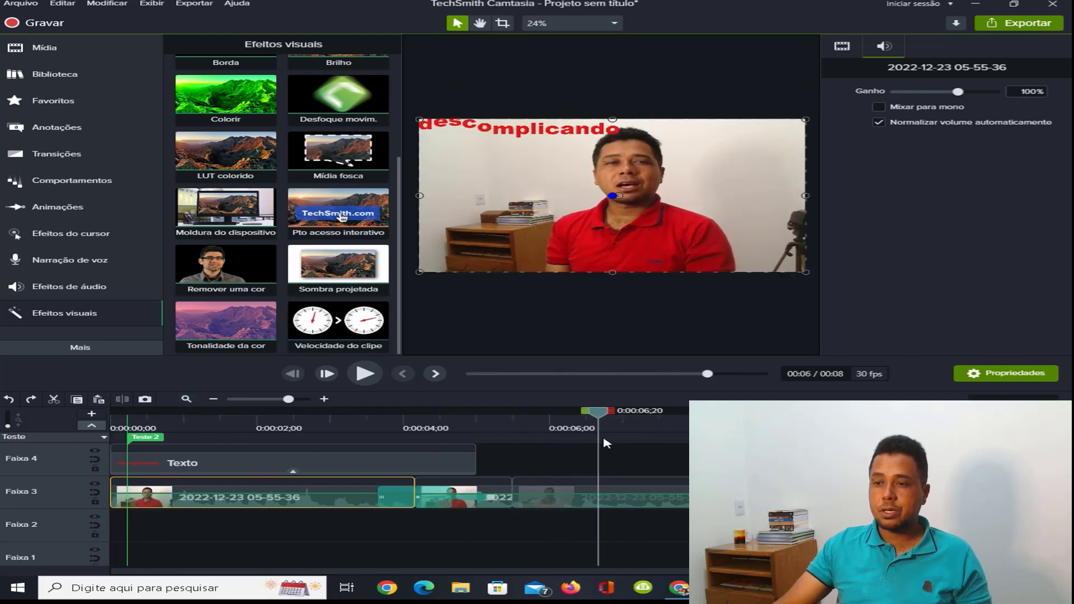
left_click(615, 495)
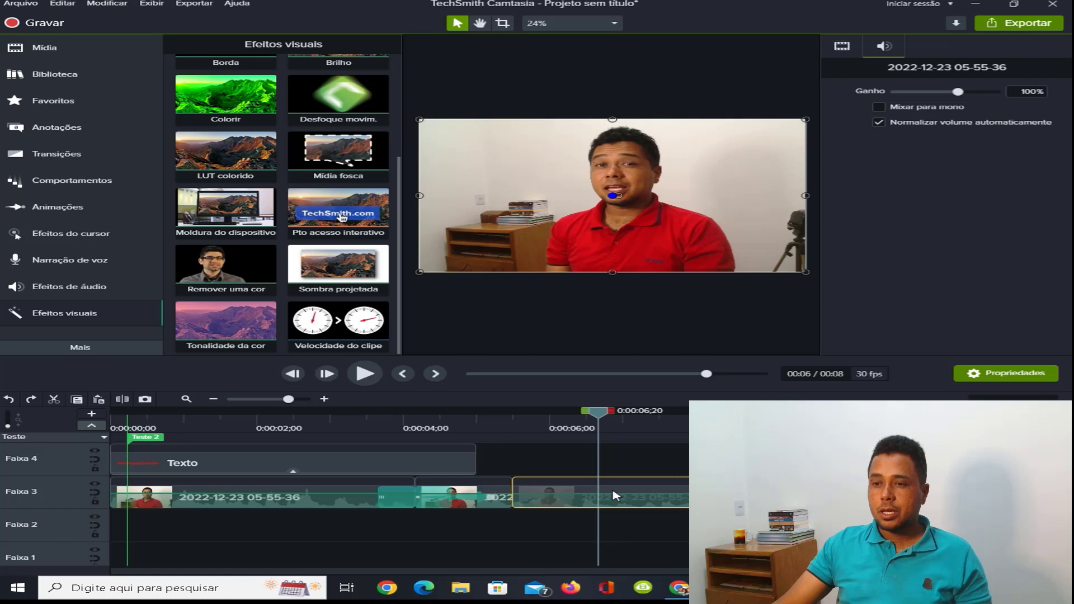
left_click(614, 495, "ctrl")
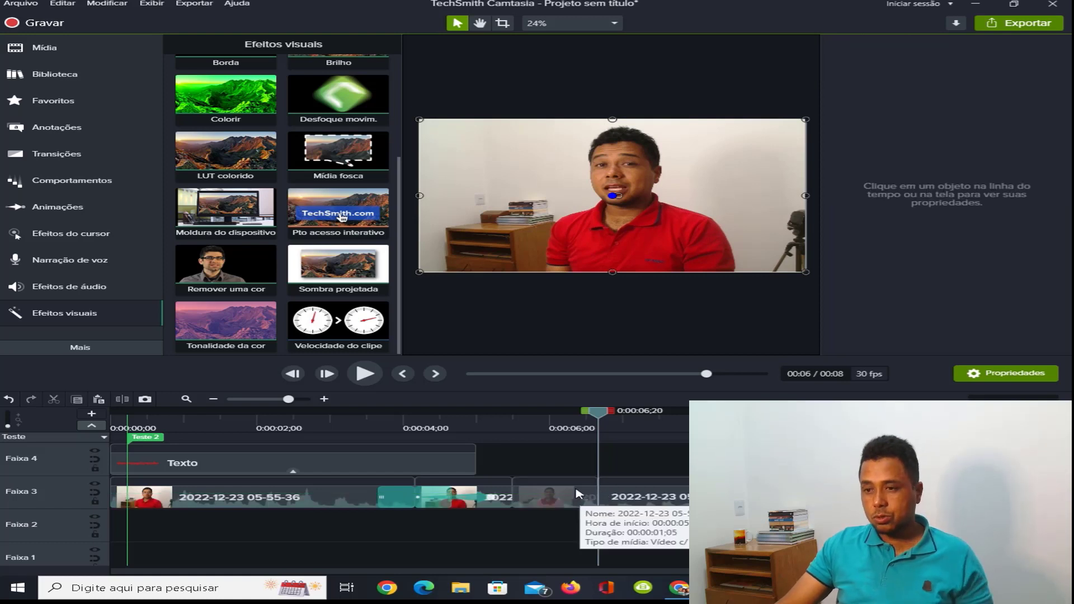
- Apply the Tonalidade da cor effect to the segment ending at 0:00:06;20, with Intensidade 0 and Dessaturar 100
left_click(578, 496)
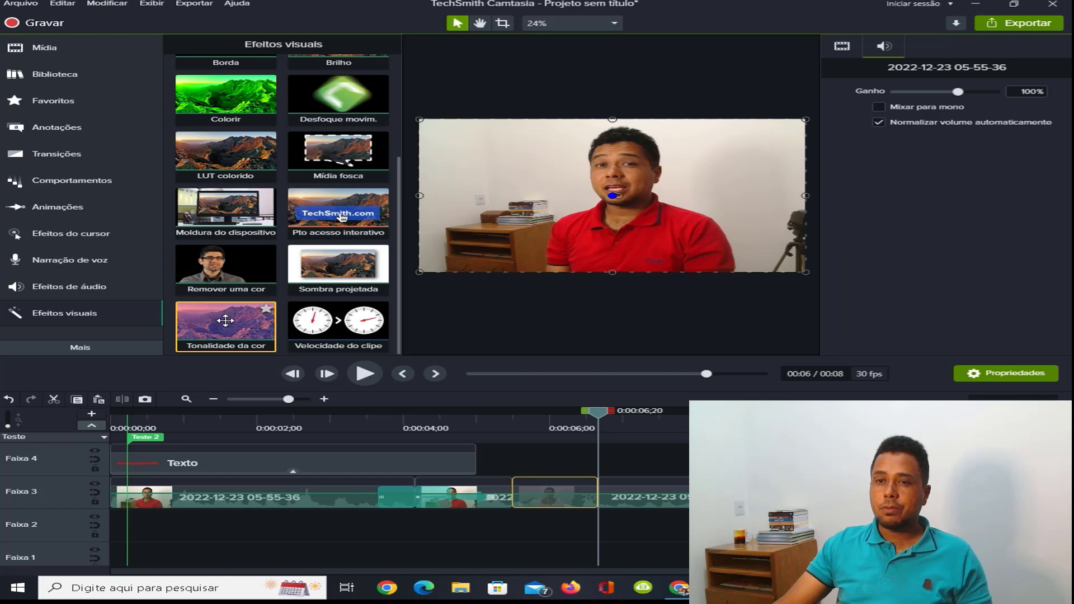
left_click_drag(348, 393, 544, 494)
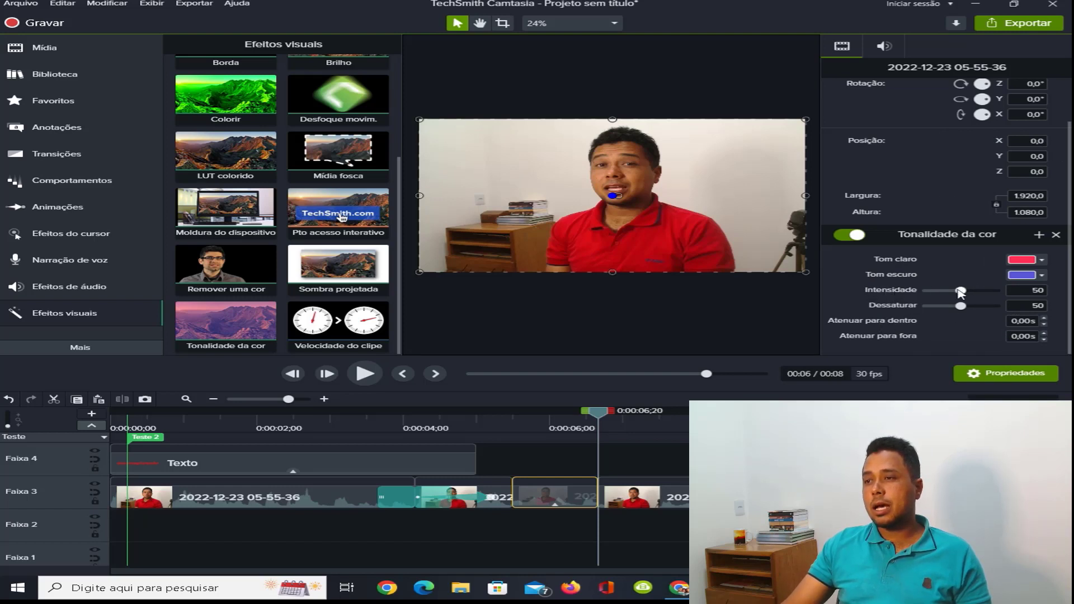
left_click_drag(962, 292, 1007, 309)
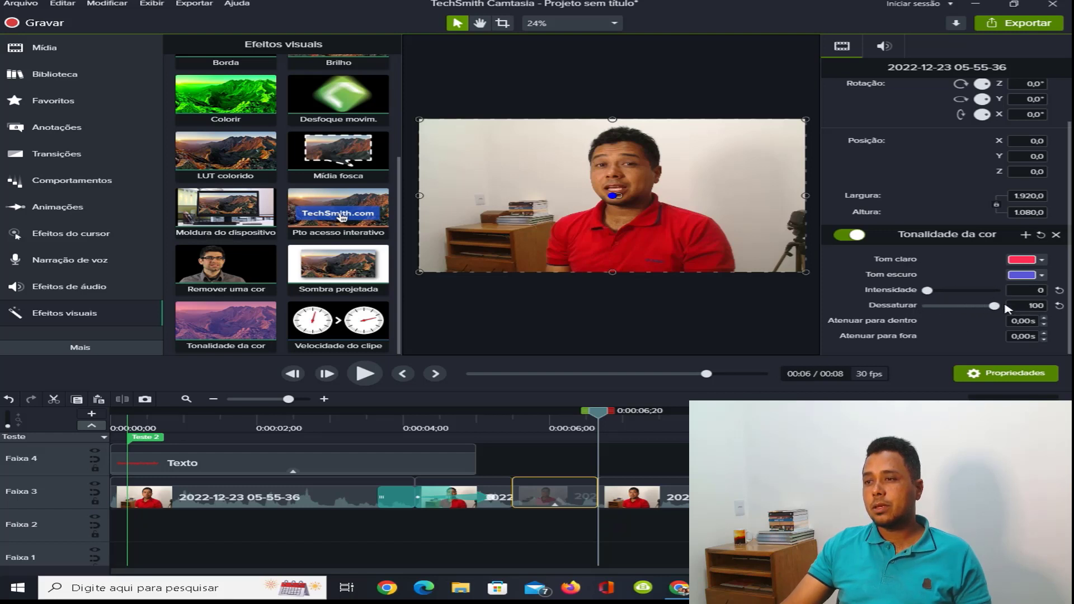
- Check the desaturated segment at 0:00:06;06 and the zoom at 0:00:05;06, and return the playhead to the start
left_click_drag(603, 414, 563, 418)
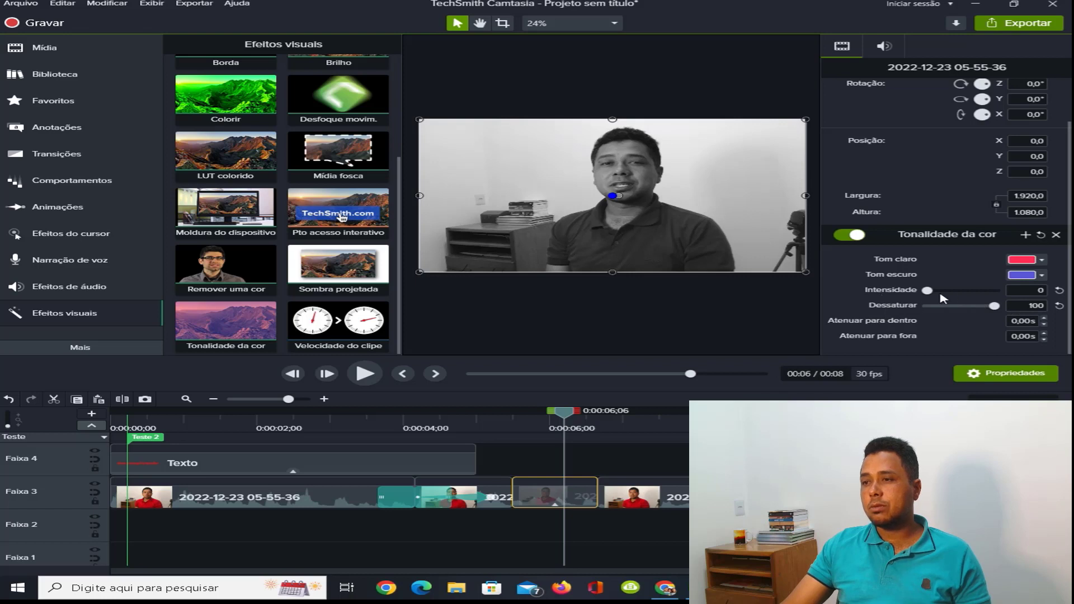
left_click_drag(568, 419, 487, 431)
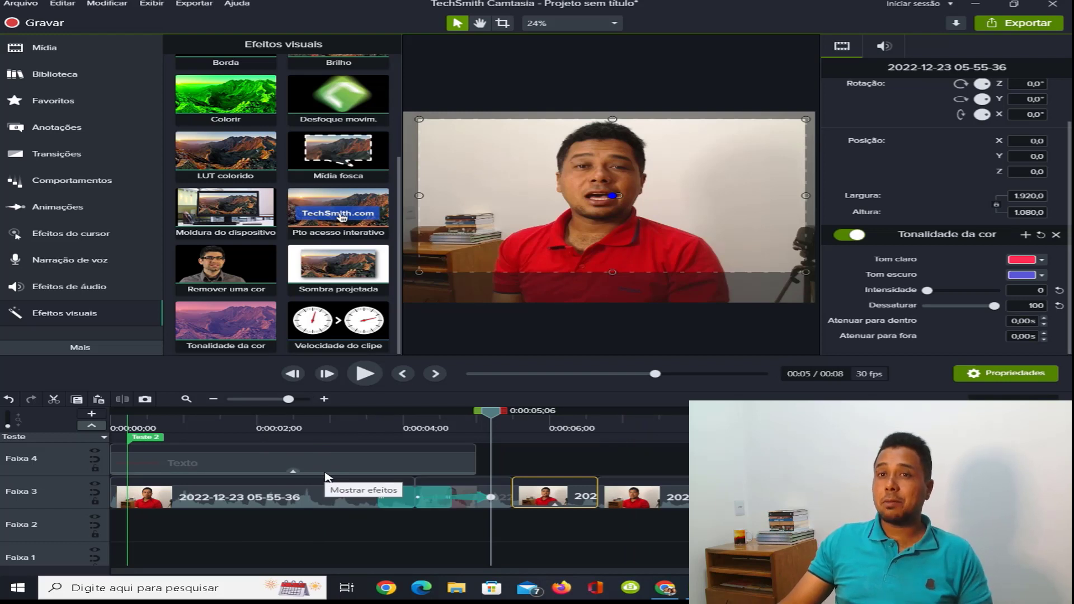
left_click_drag(491, 416, 112, 416)
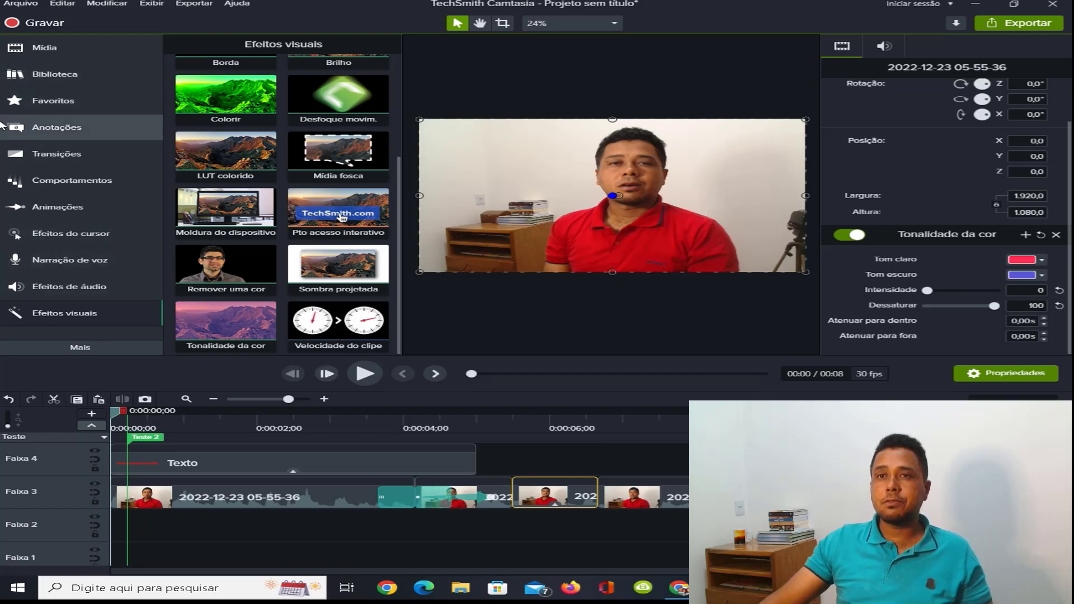
left_click(193, 4)
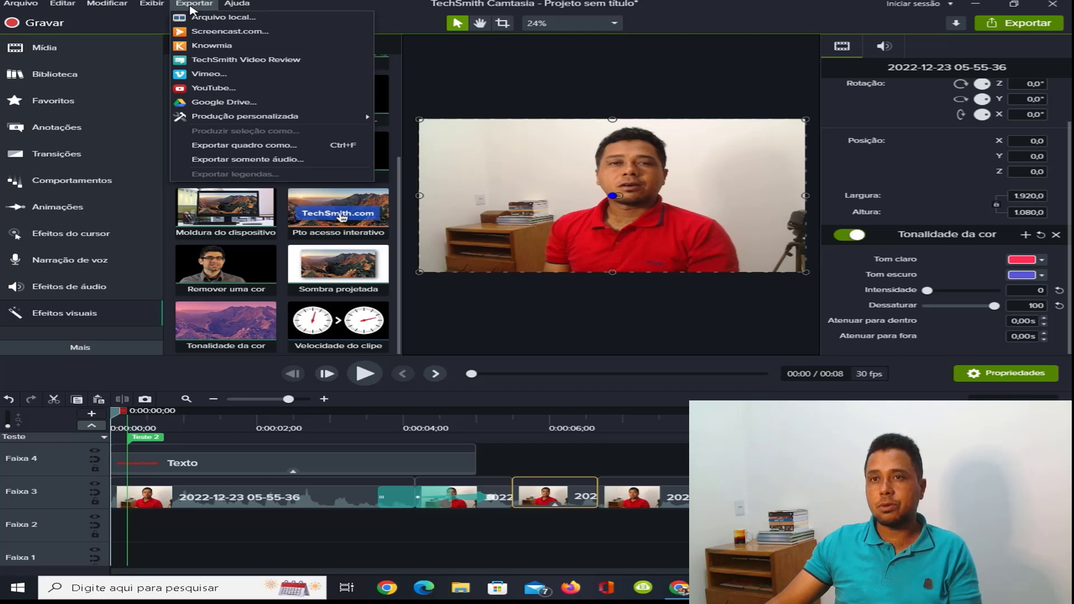
left_click(190, 6)
left_click(12, 4)
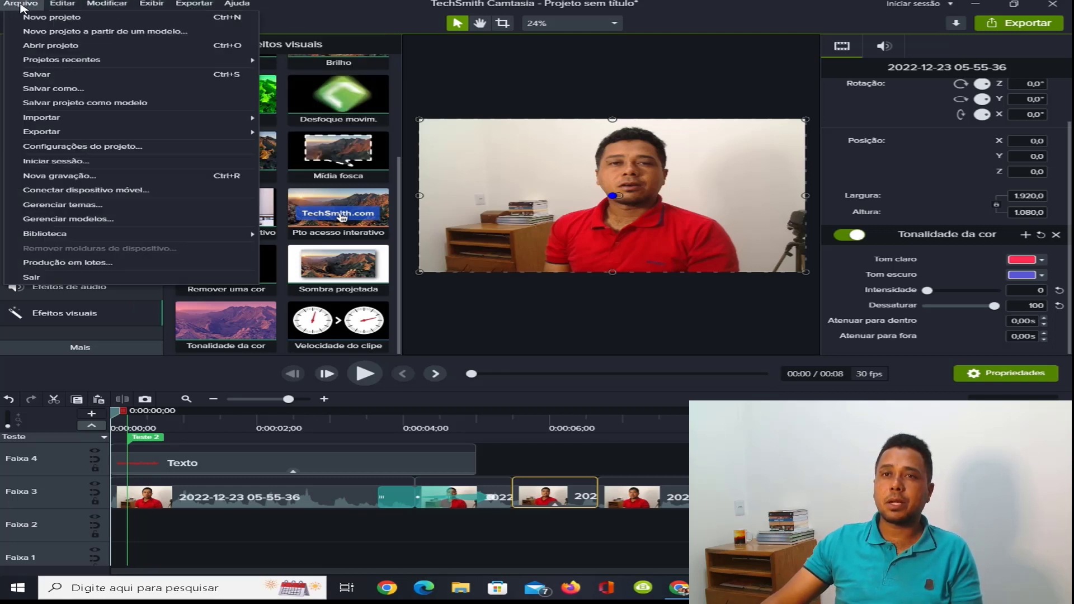
left_click(21, 5)
left_click(62, 5)
left_click(101, 4)
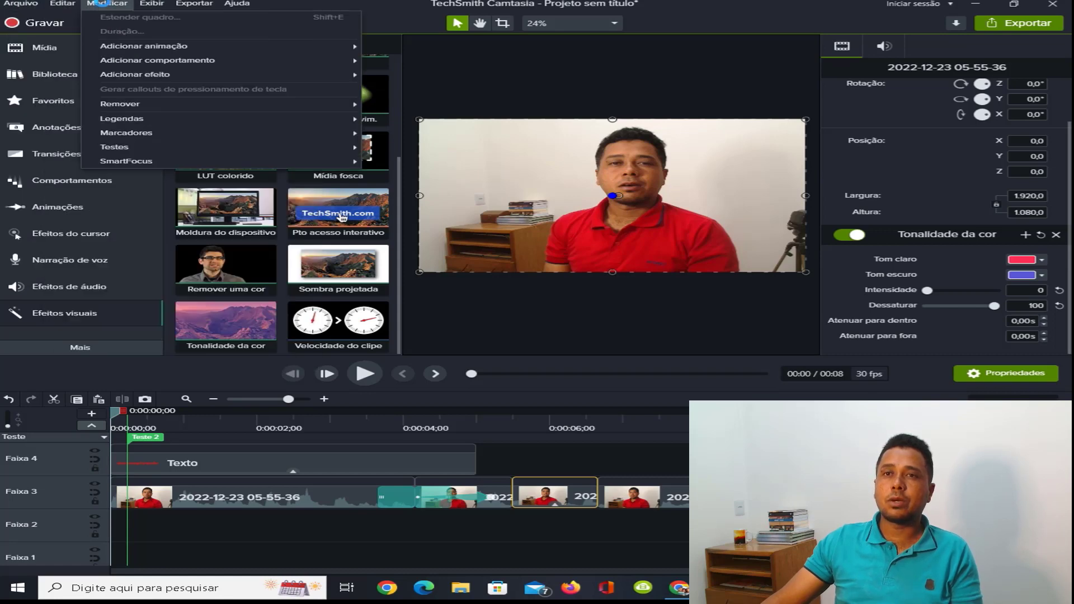
mouse_move(155, 10)
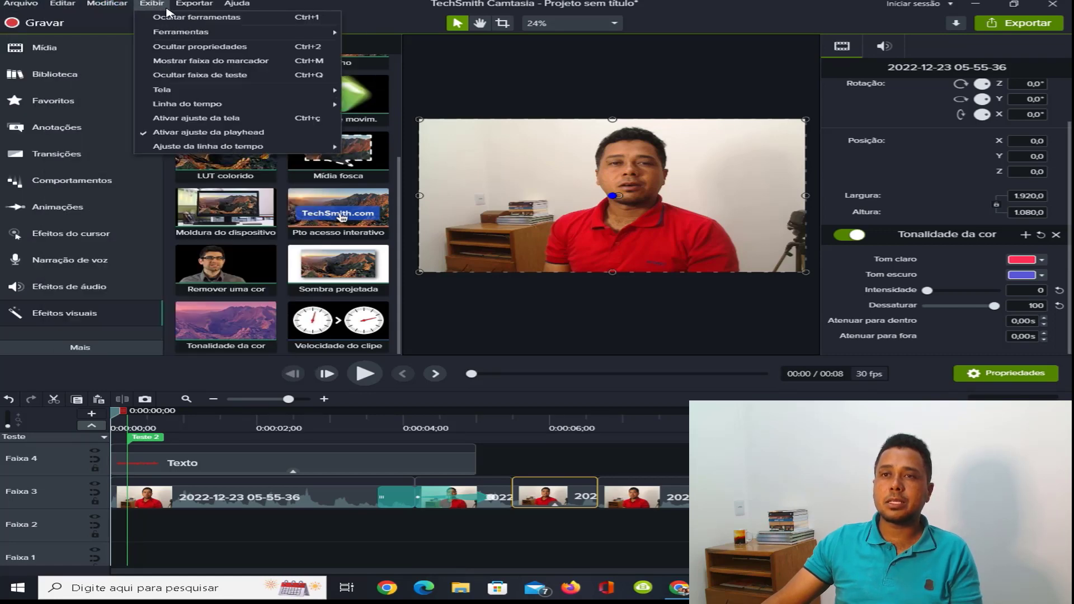
left_click(162, 11)
- Start a local file export, select the FLU HD production preset, and close the production wizard without exporting
left_click(192, 11)
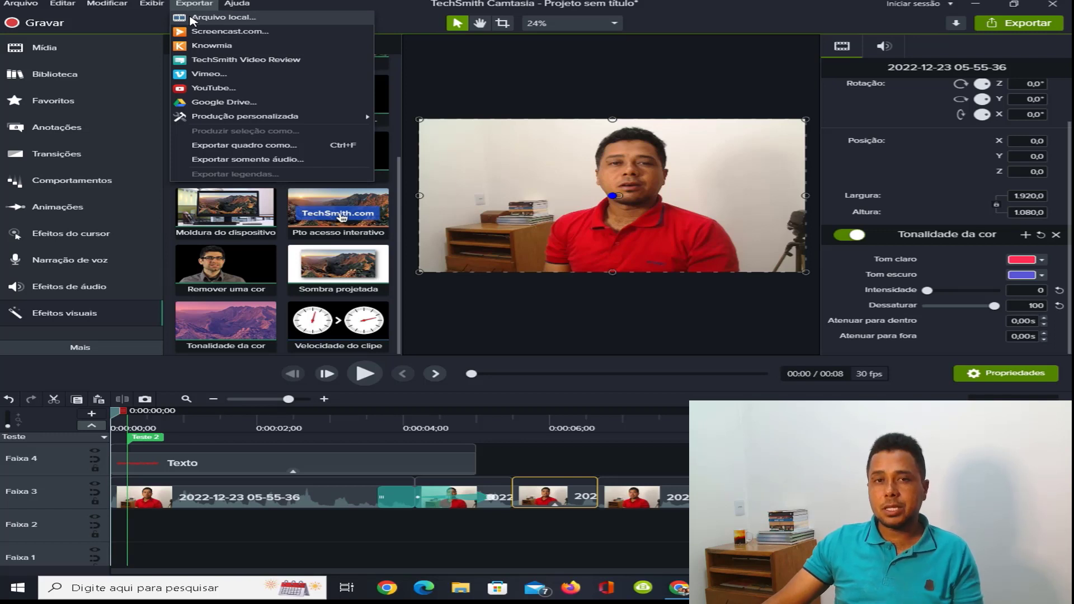
left_click(191, 17)
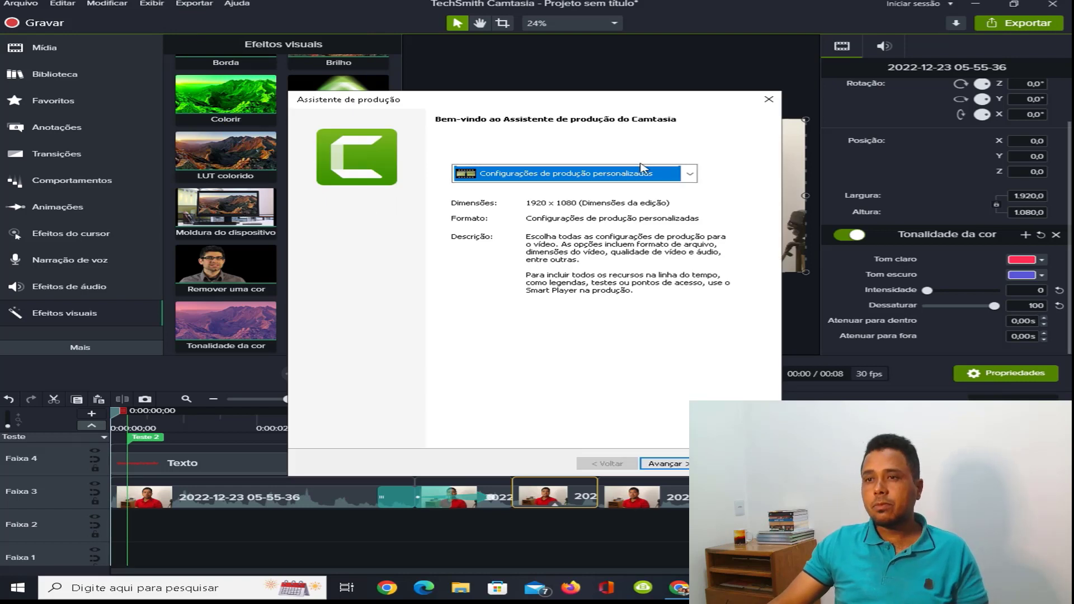
left_click(691, 174)
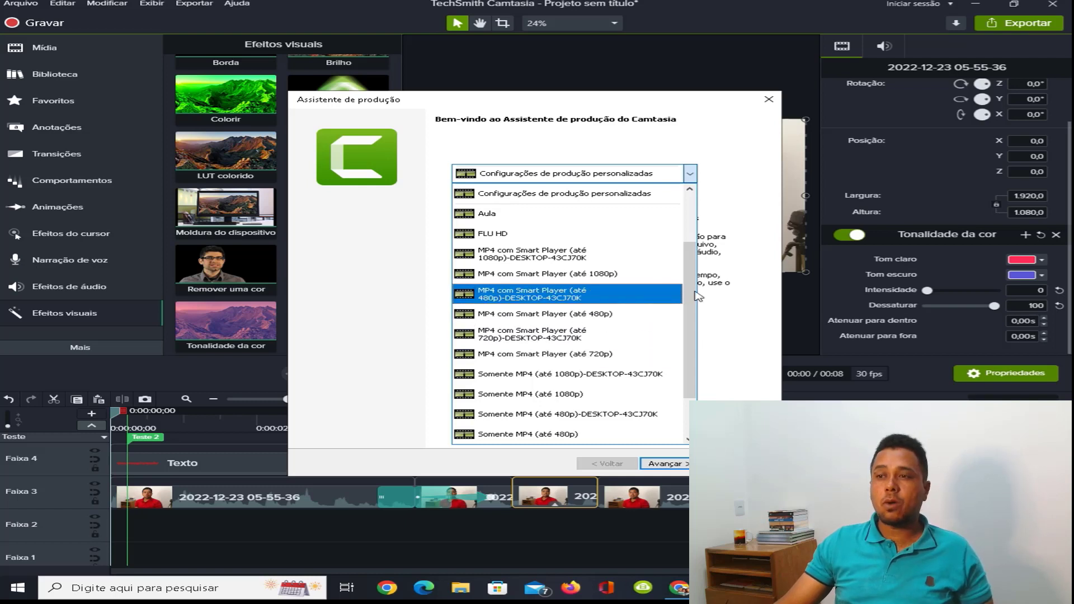
left_click(482, 236)
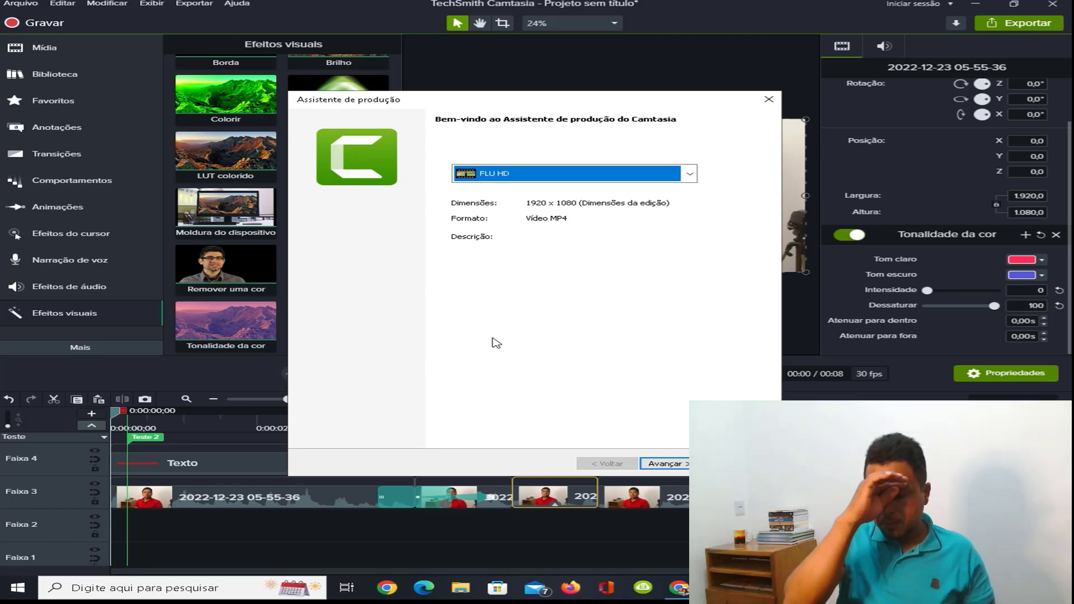
left_click(769, 99)
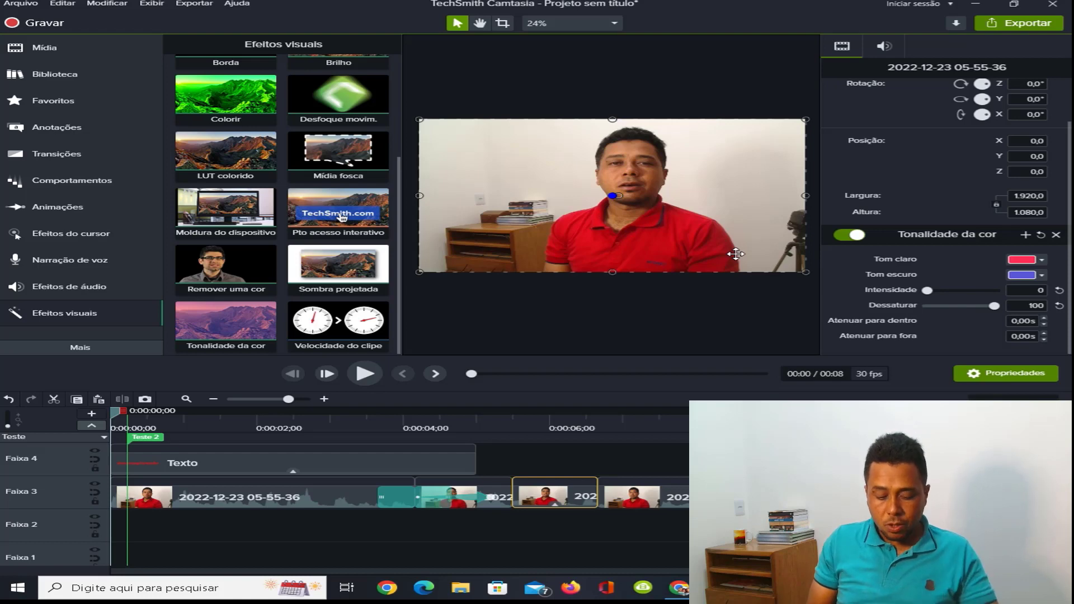
- Start saving the project in the Camtasia documents folder and clear the proposed file name
key("ctrl+s")
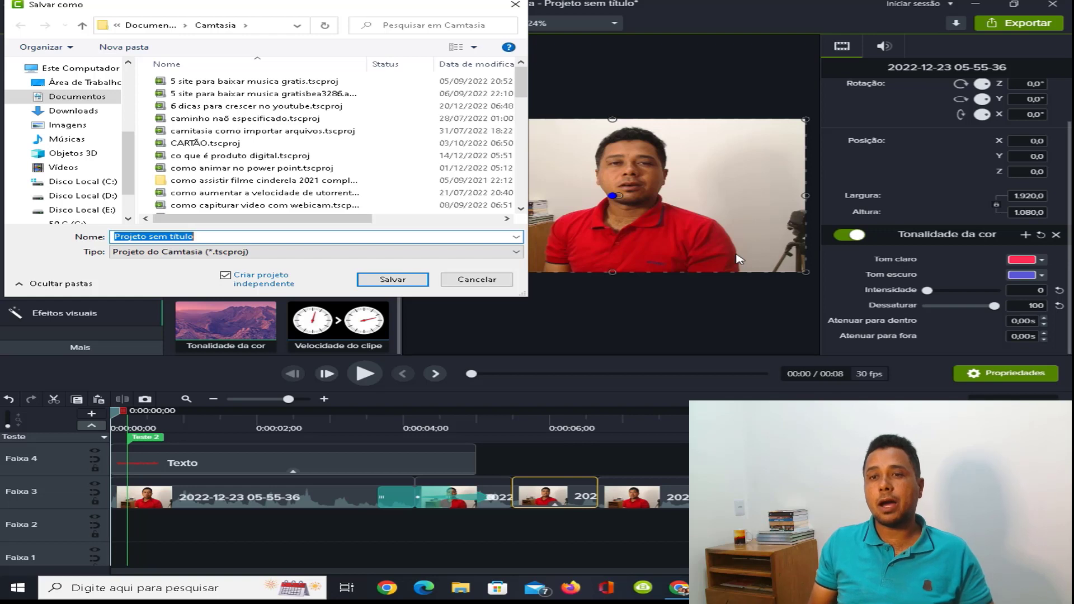
key("BackSpace")
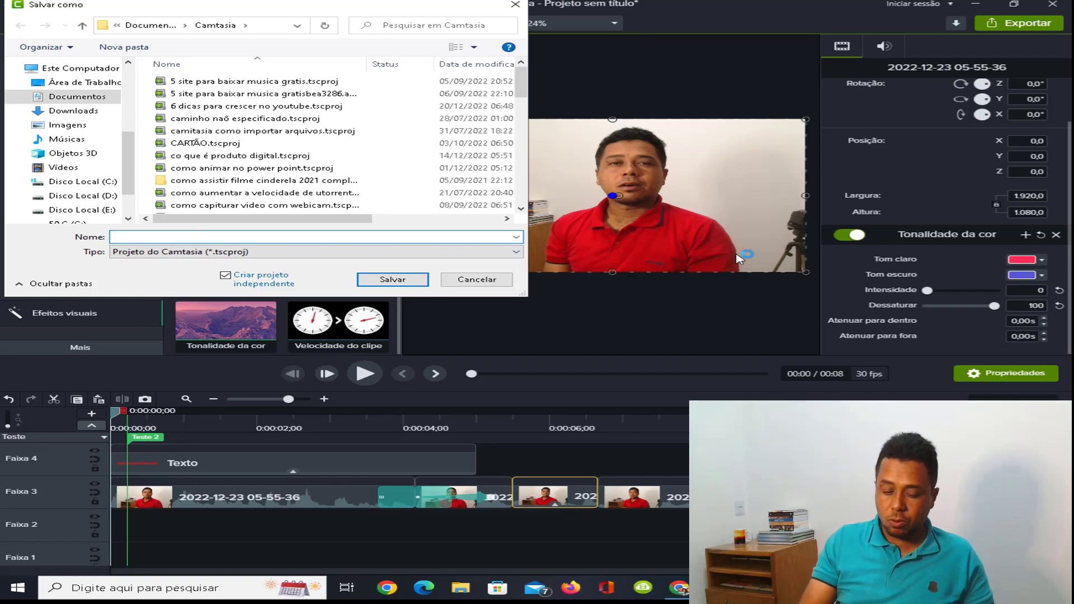